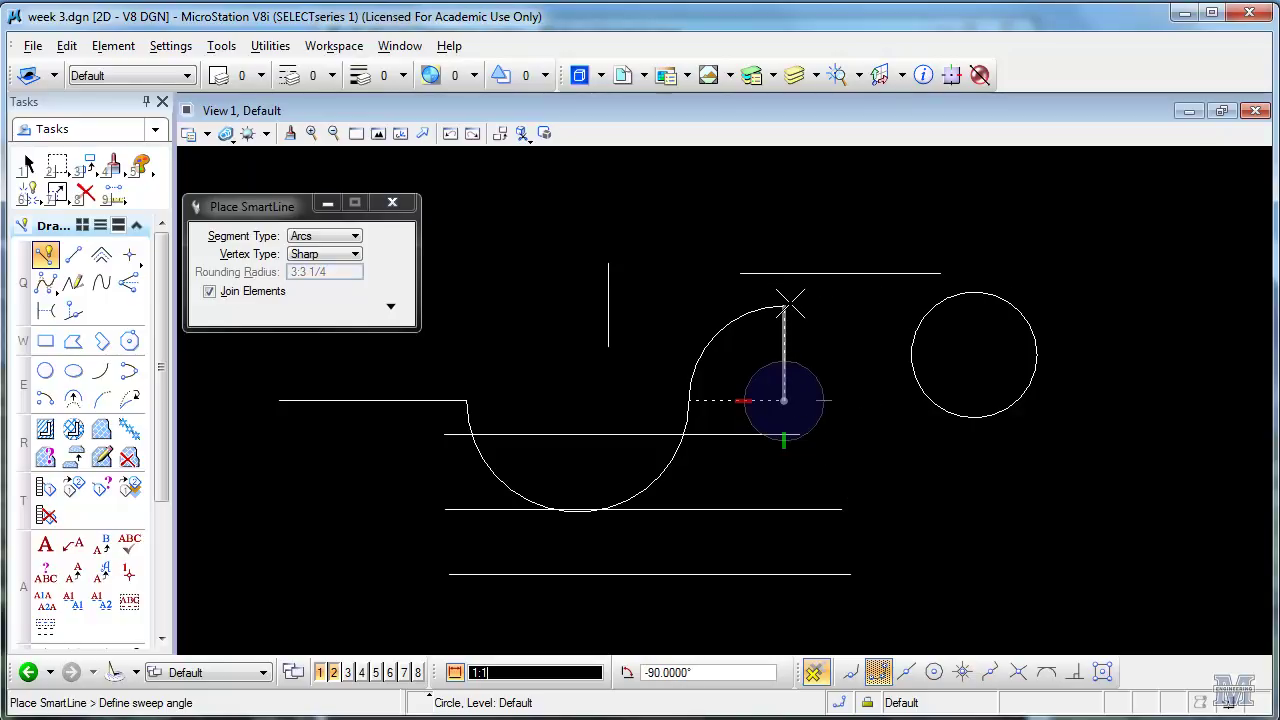
# Finish the SmartLine's upper arc with a -90° sweep, switch its segment type to Lines and the drawing compass to rectangular.
pyautogui.click(790, 302)
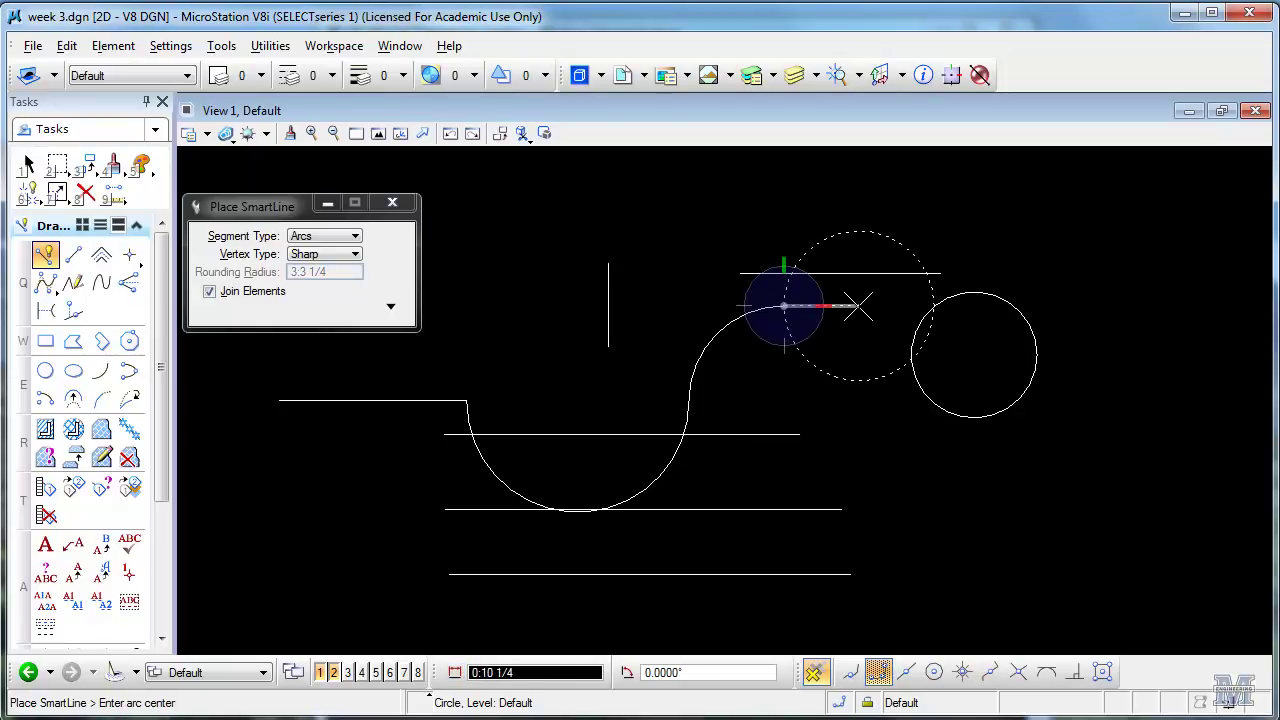
pyautogui.press('alt')
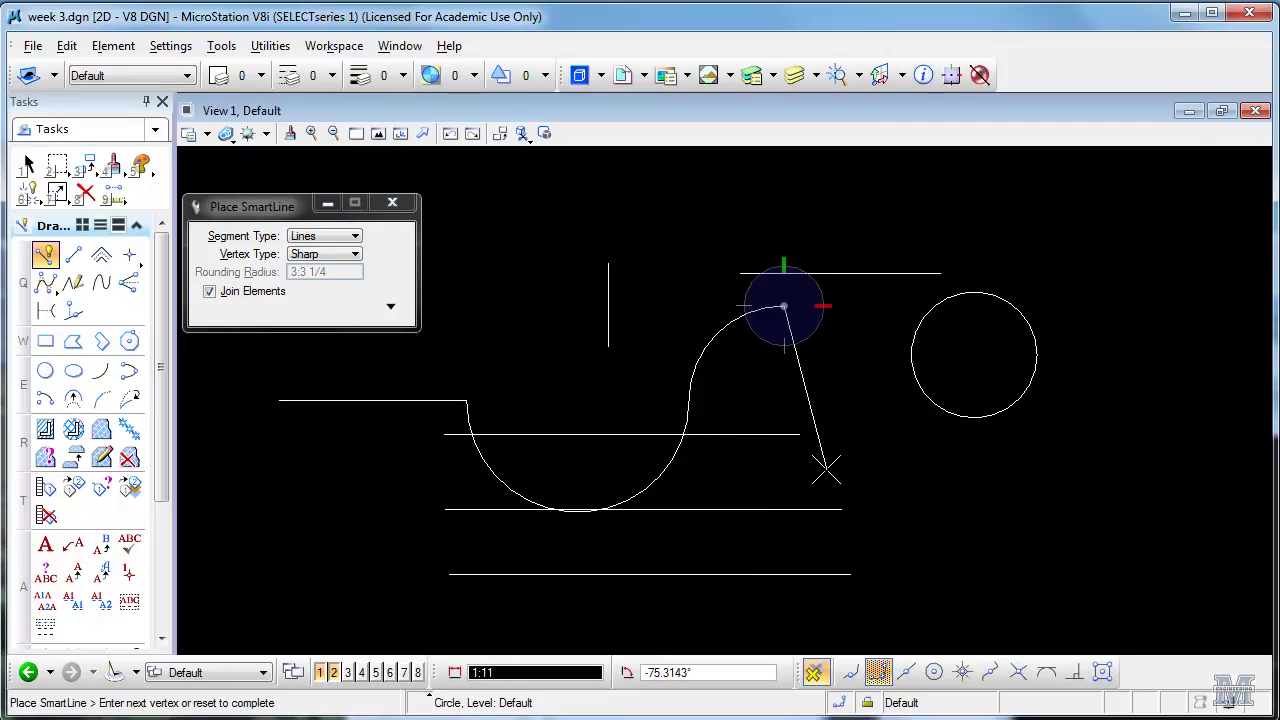
pyautogui.press('space')
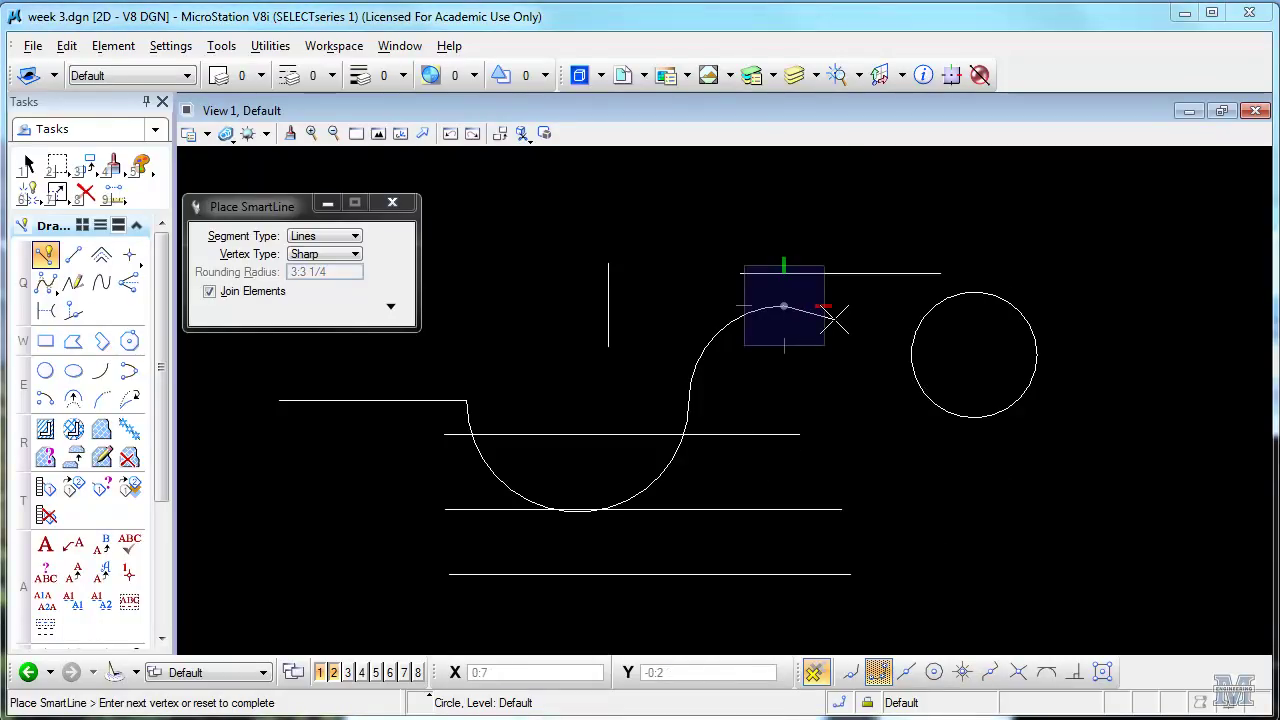
# Place the text "my name is" plus the first name, at the existing text height, across the two lowest horizontal lines.
pyautogui.click(45, 546)
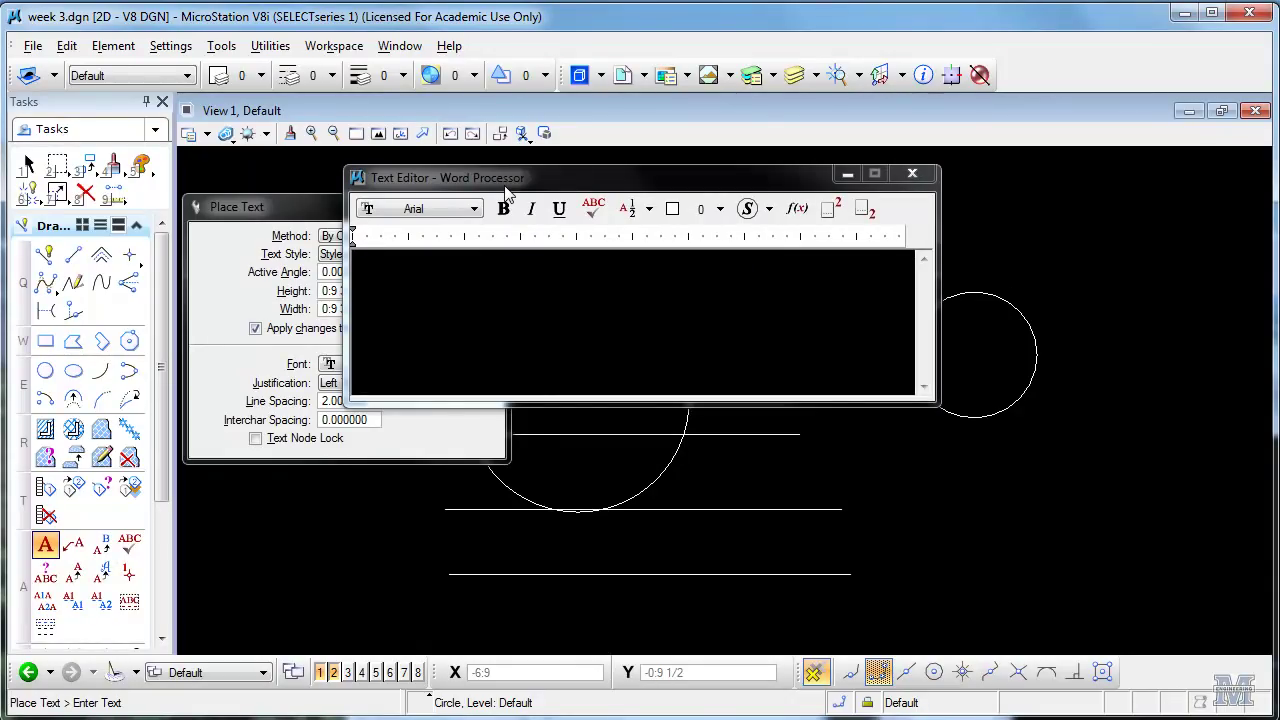
pyautogui.write('myh')
pyautogui.write('name is Will')
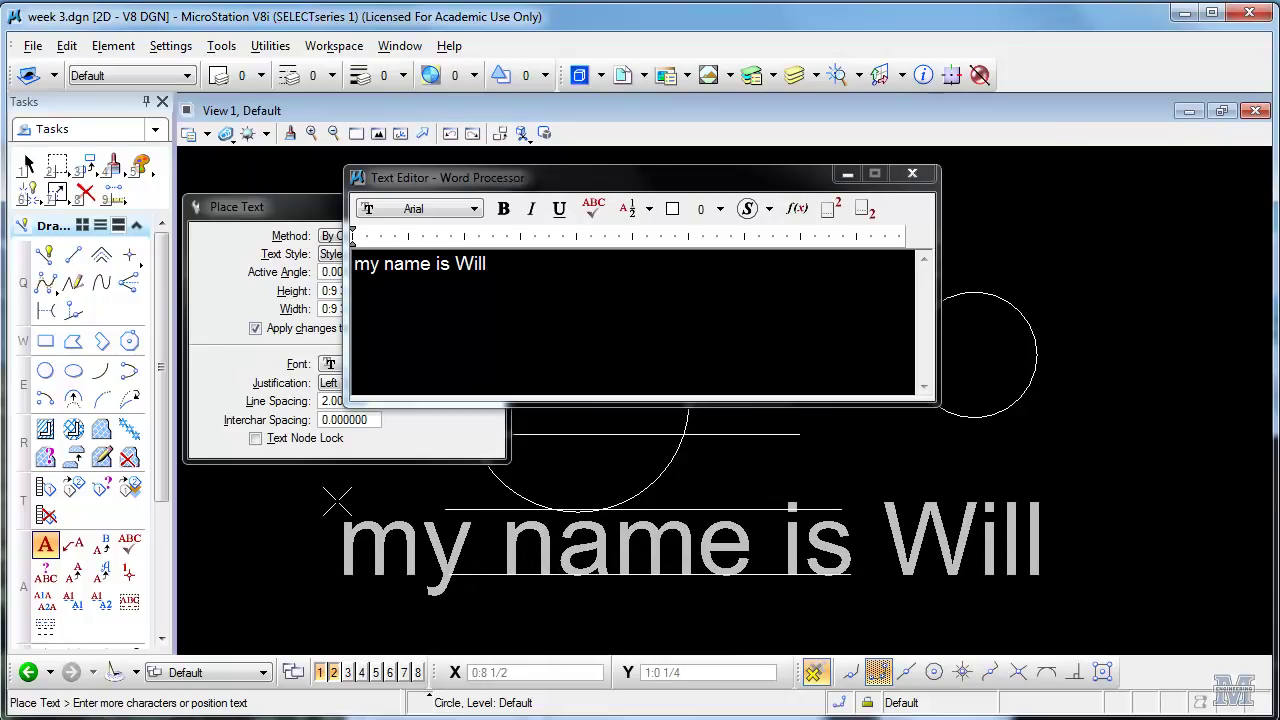
pyautogui.click(338, 502)
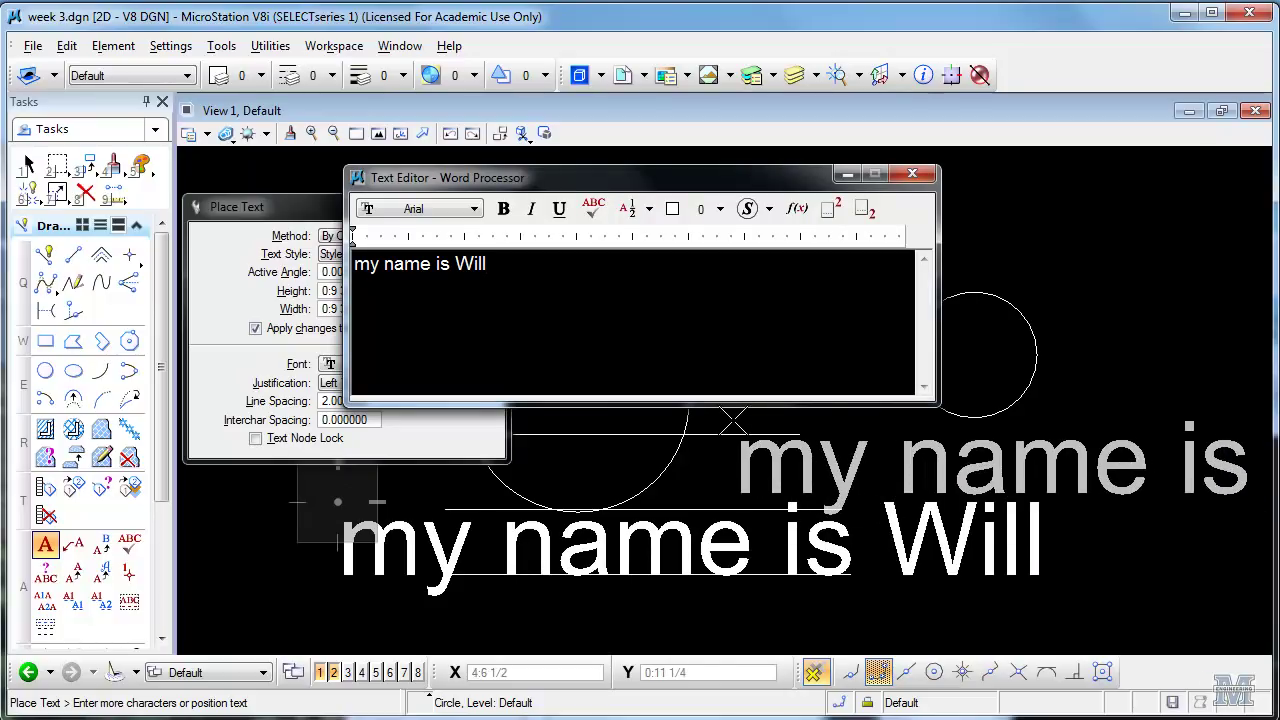
pyautogui.rightClick(733, 420)
pyautogui.click(912, 174)
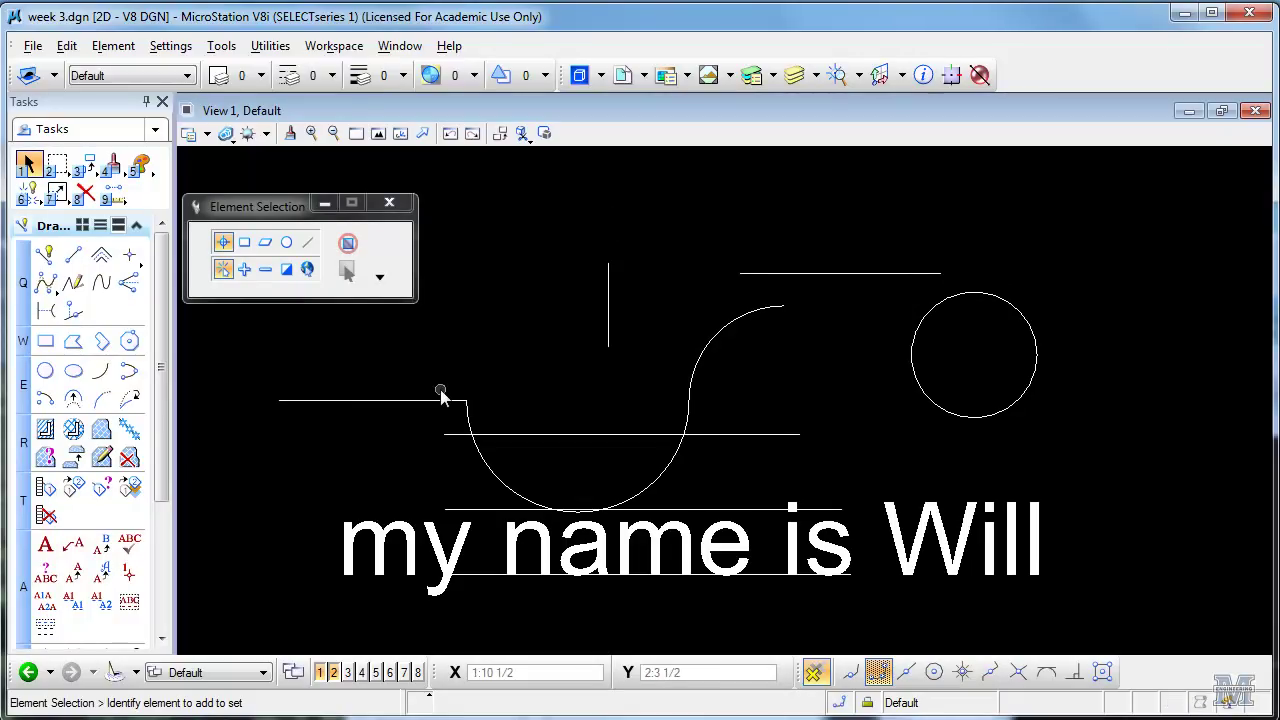
# Undo the placement of the oversized text.
pyautogui.hotkey('ctrl', 'z')
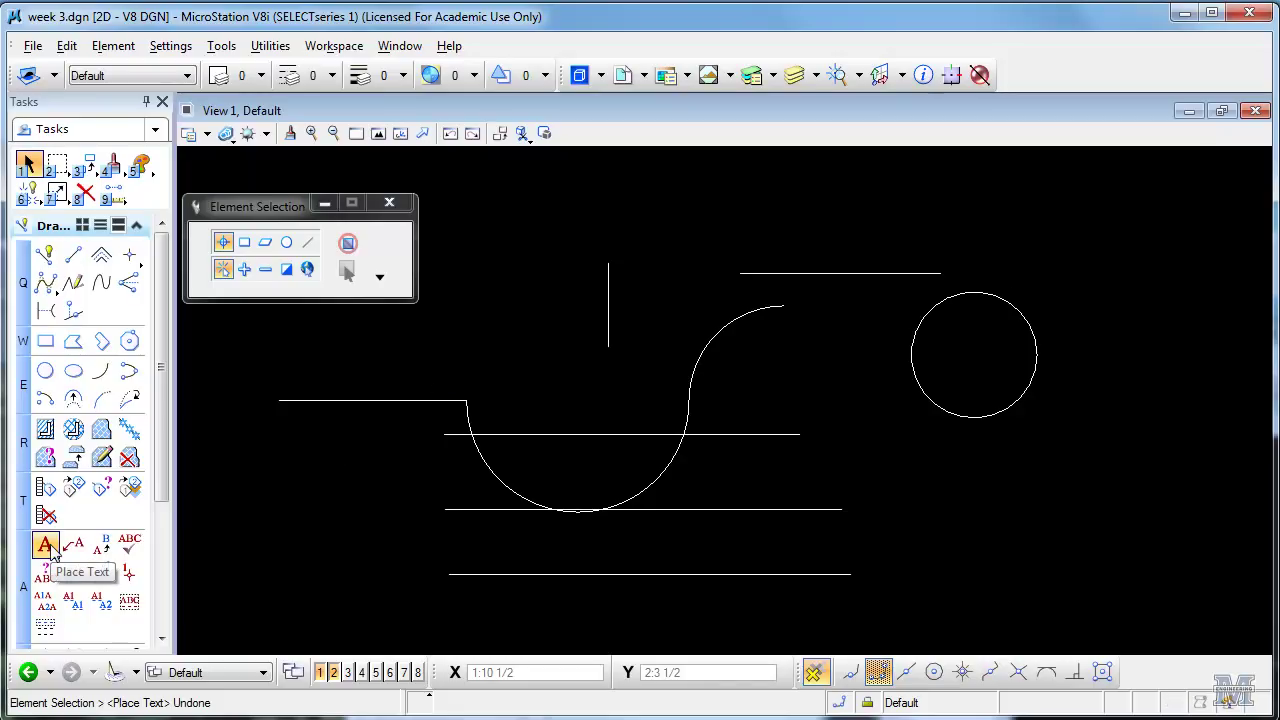
pyautogui.click(66, 46)
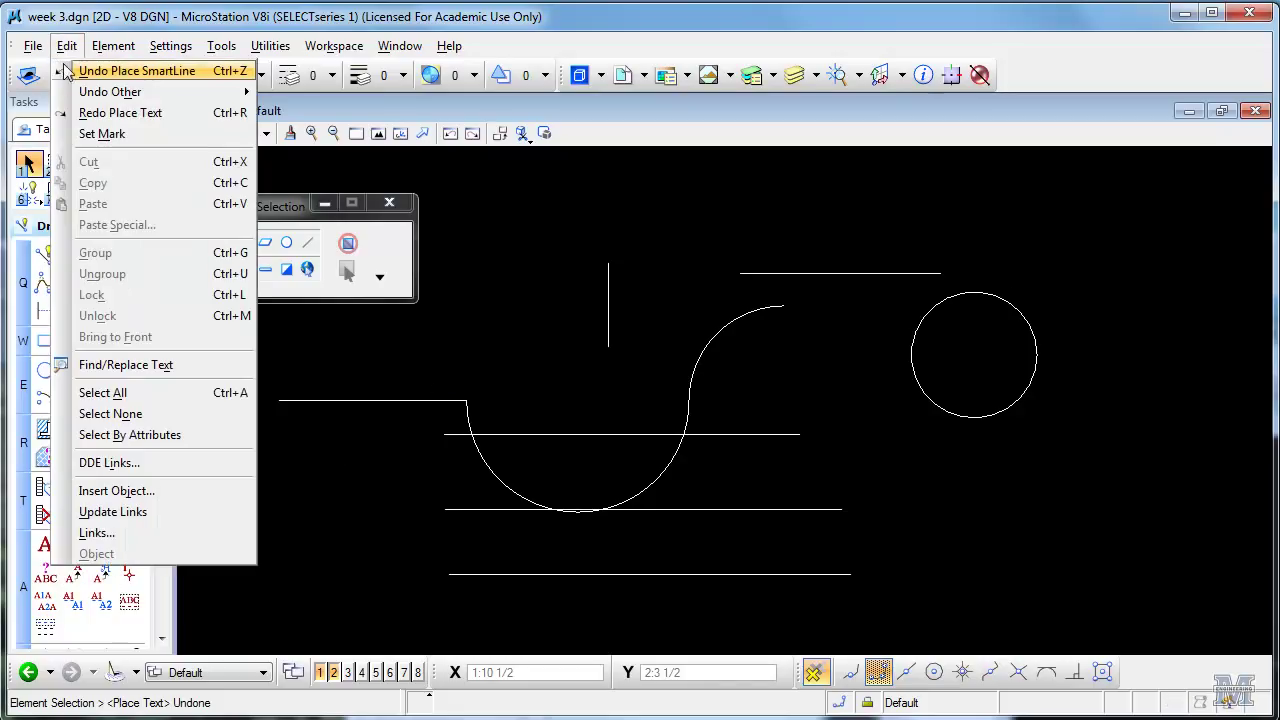
pyautogui.click(66, 28)
# Start placing new text with its height and width set to 0:4.
pyautogui.click(46, 546)
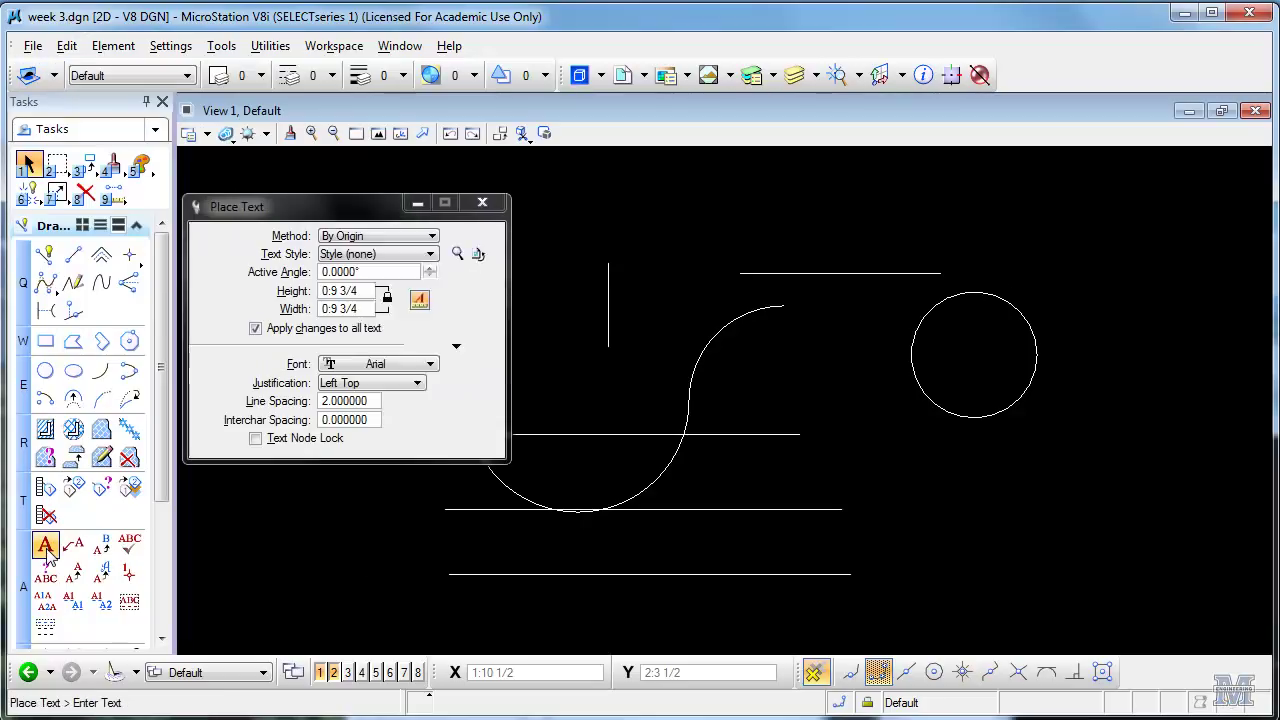
pyautogui.moveTo(380, 182); pyautogui.dragTo(598, 185)
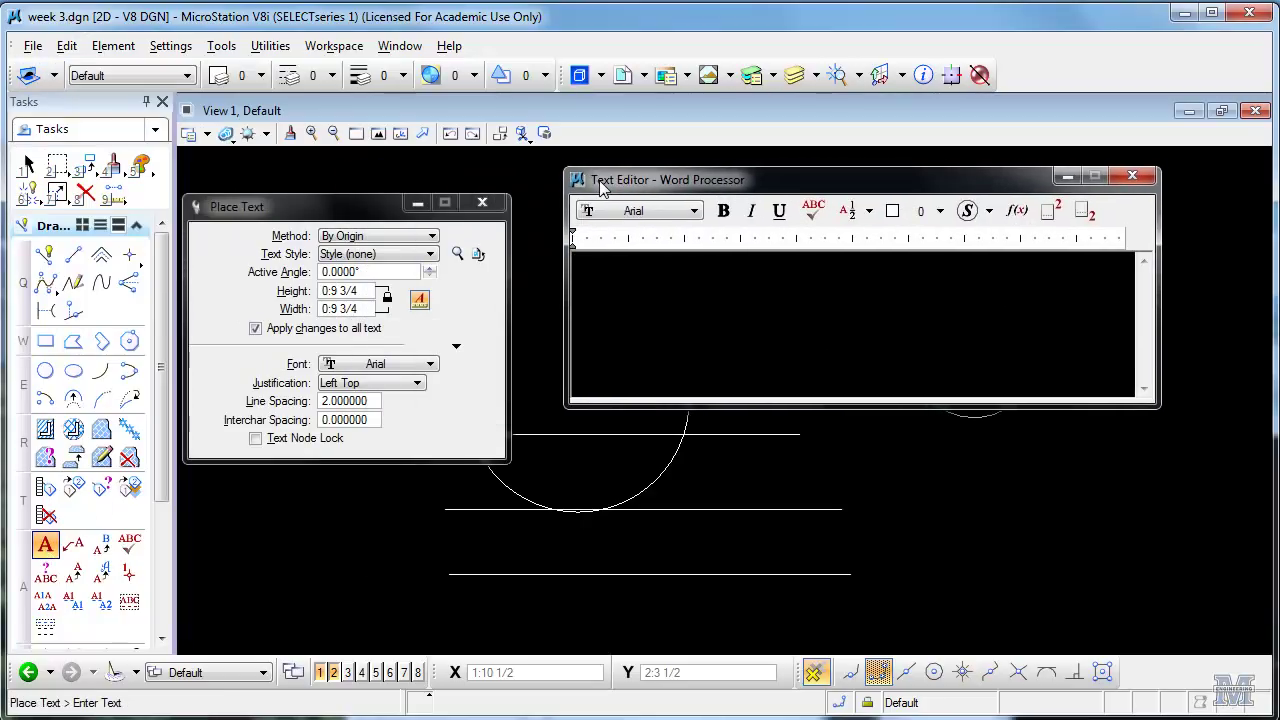
pyautogui.click(356, 291)
pyautogui.moveTo(356, 291); pyautogui.dragTo(331, 291)
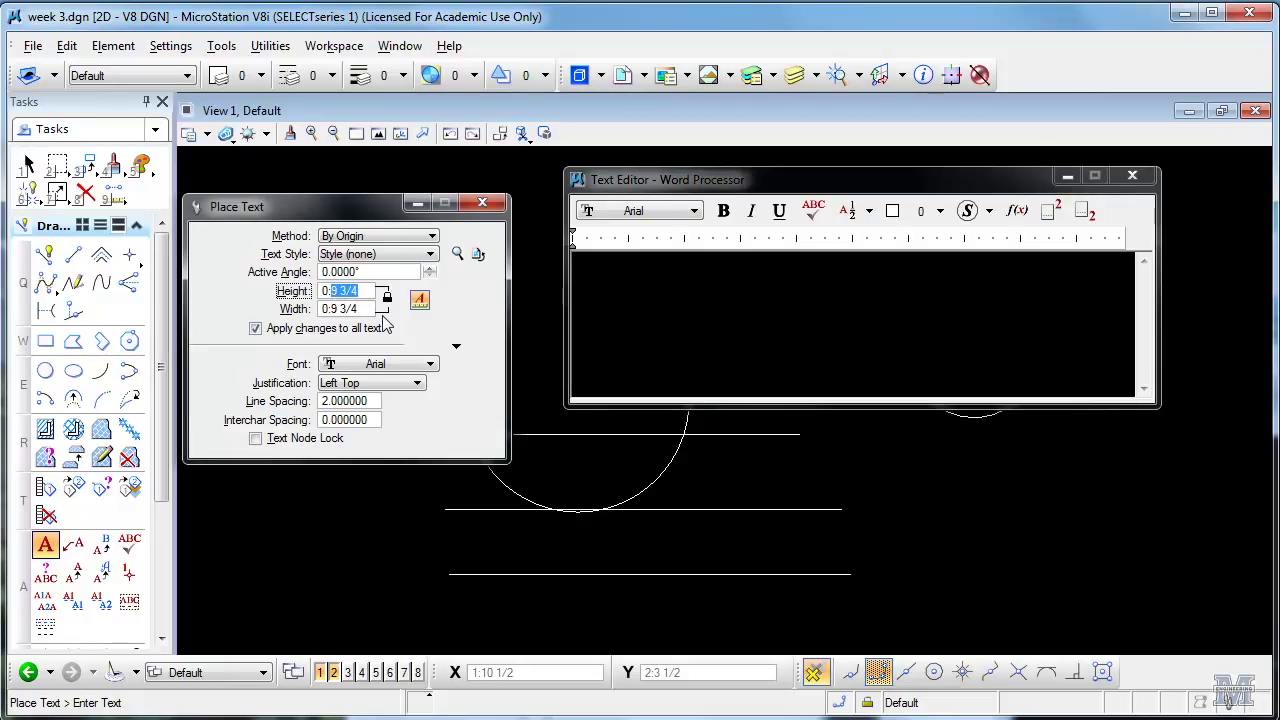
pyautogui.write('0:3')
pyautogui.press('Tab')
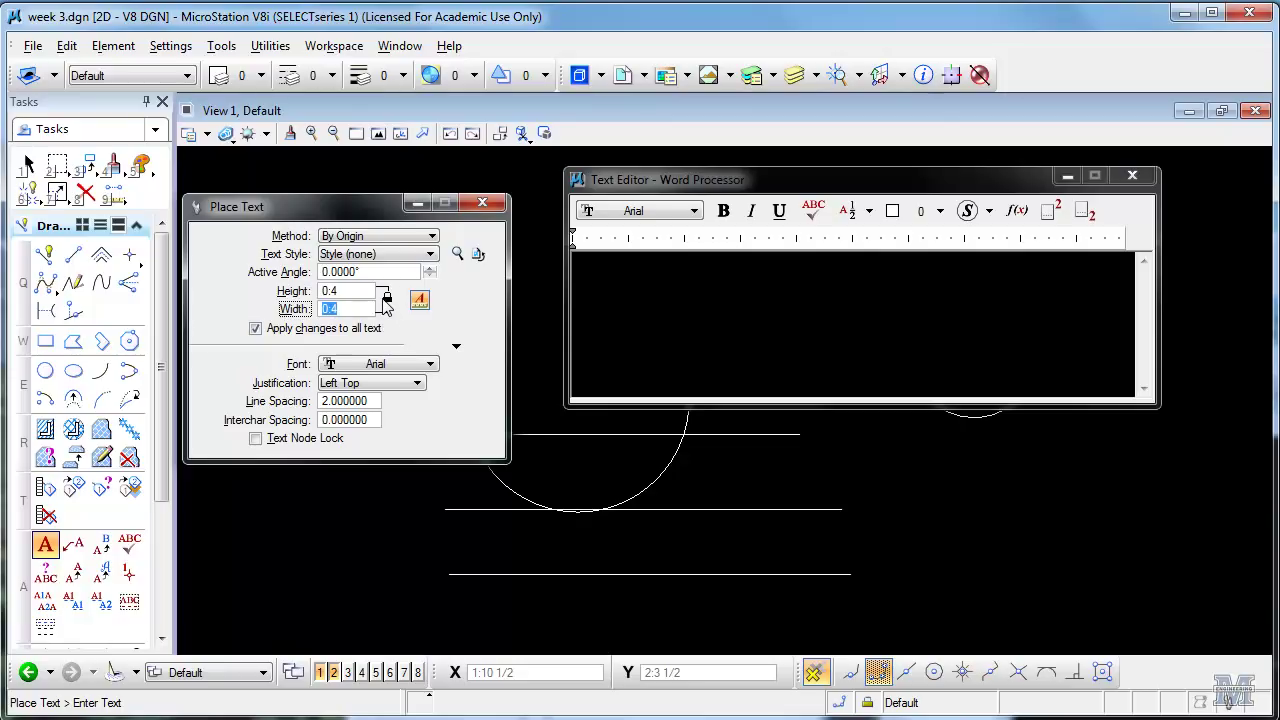
# Write "my name is" plus the first name and place it between the two lowest horizontal lines.
pyautogui.click(621, 198)
pyautogui.write('my')
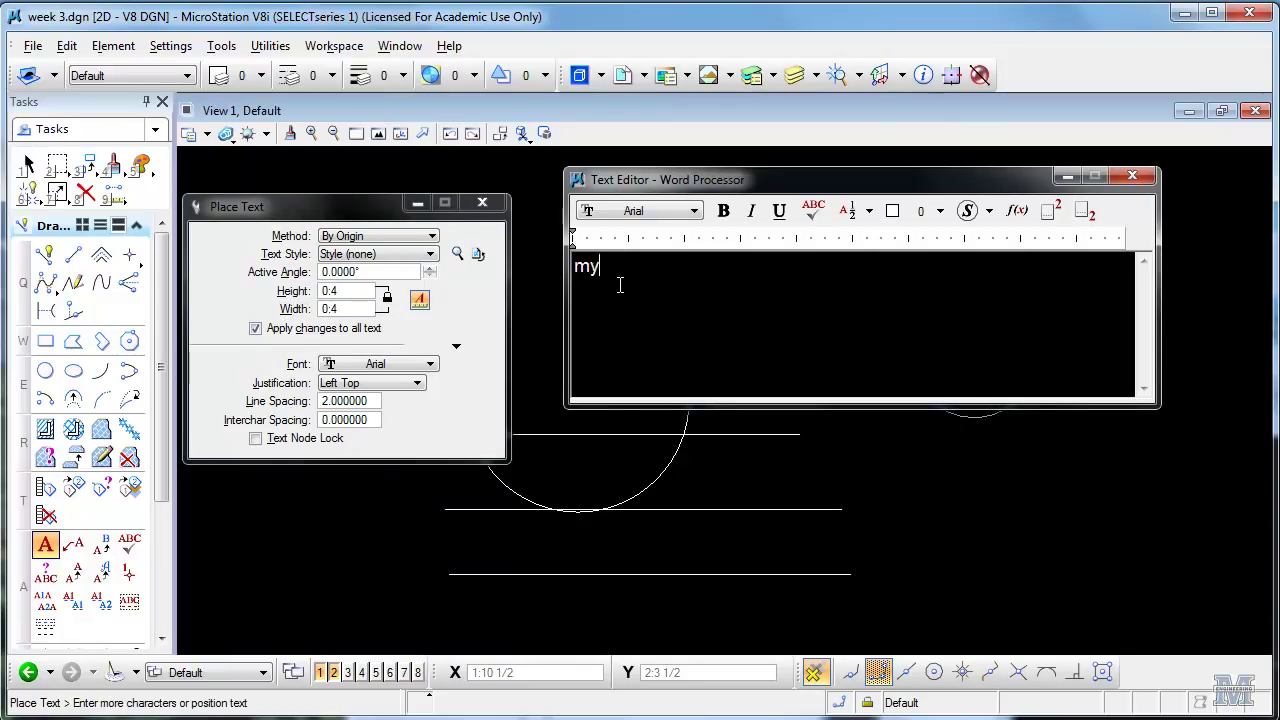
pyautogui.write(' name is Willo')
pyautogui.press('BackSpace')
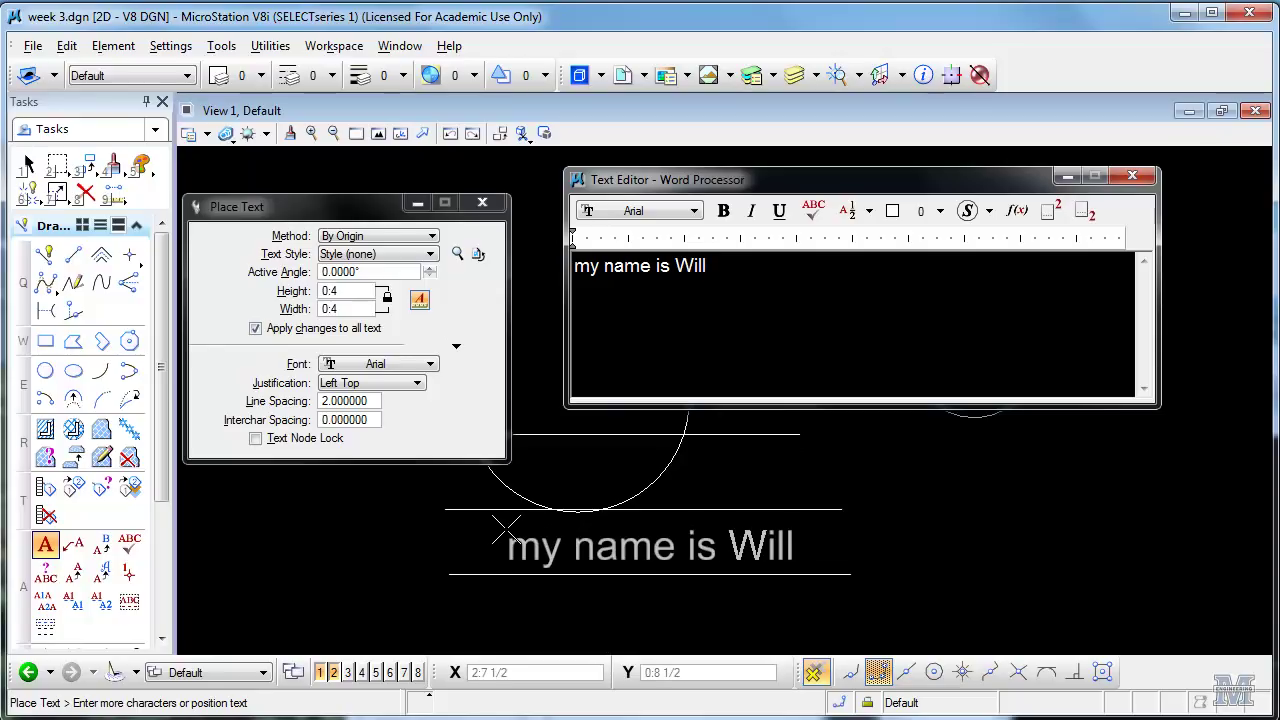
pyautogui.click(507, 529)
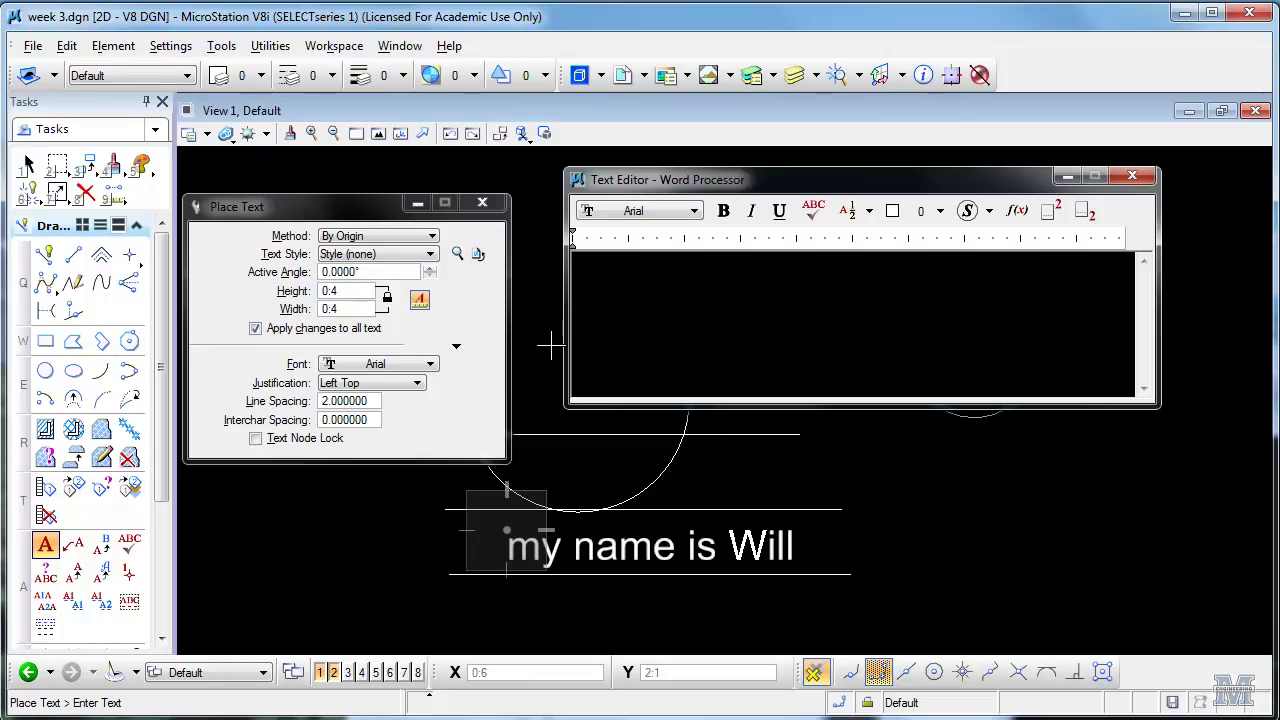
# Create and save a new text style named "4inch name" with the current Arial font and 0:4 height and width.
pyautogui.click(458, 255)
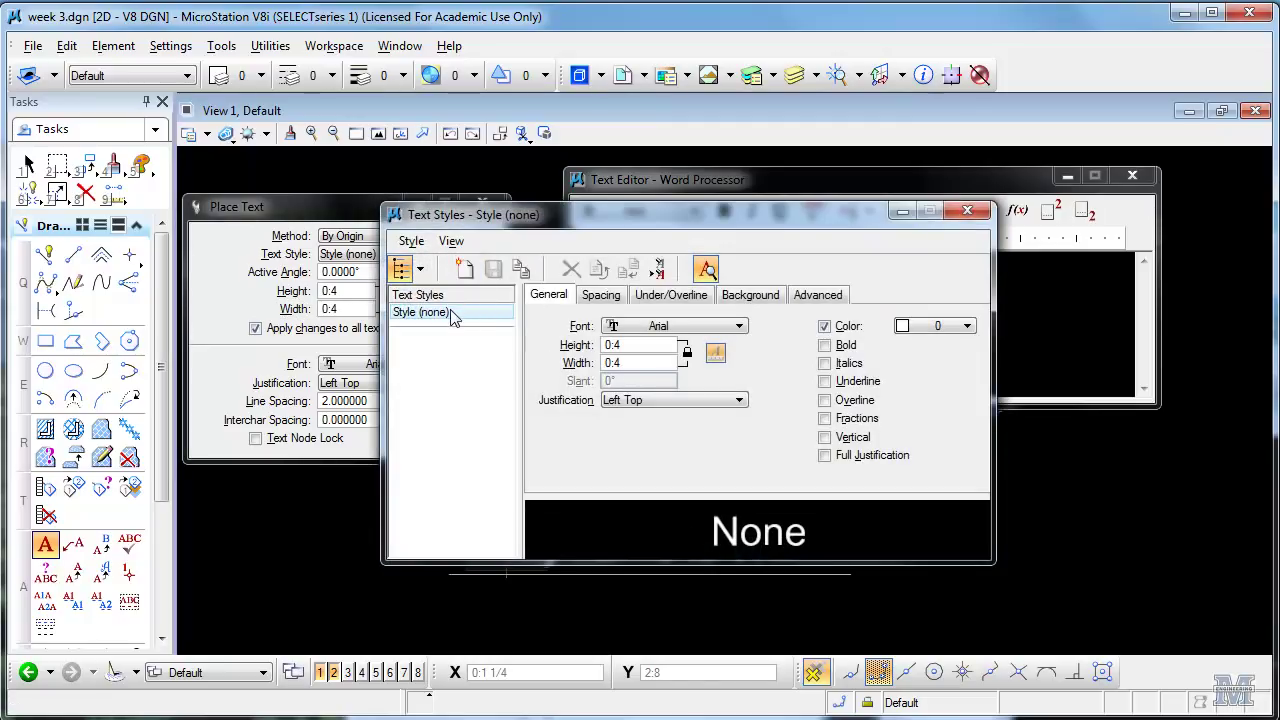
pyautogui.click(466, 270)
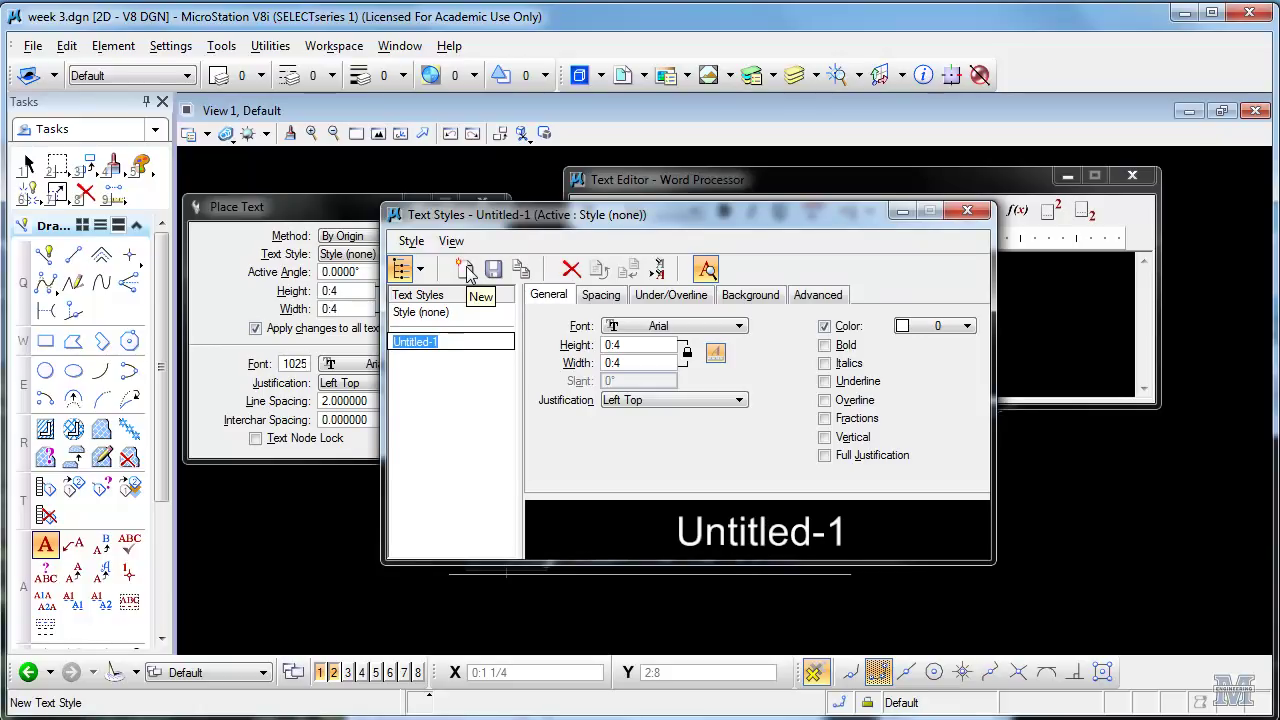
pyautogui.write('4inch name')
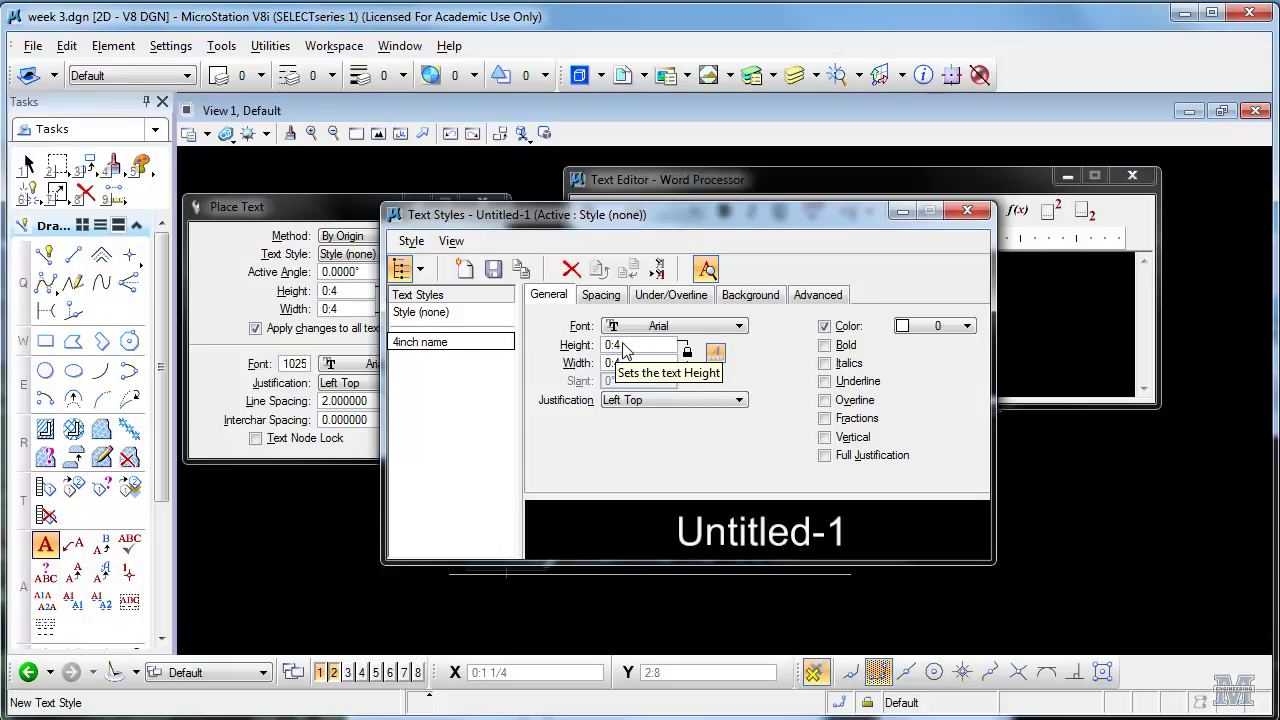
pyautogui.click(494, 271)
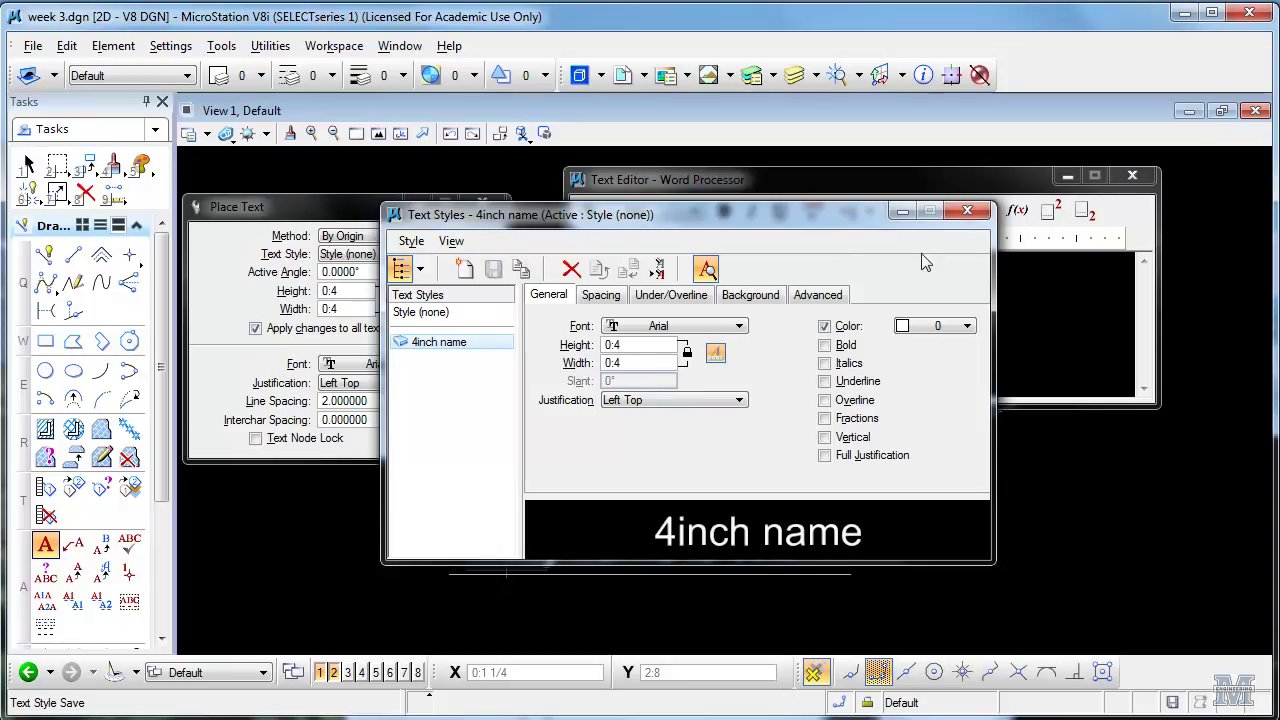
pyautogui.click(967, 215)
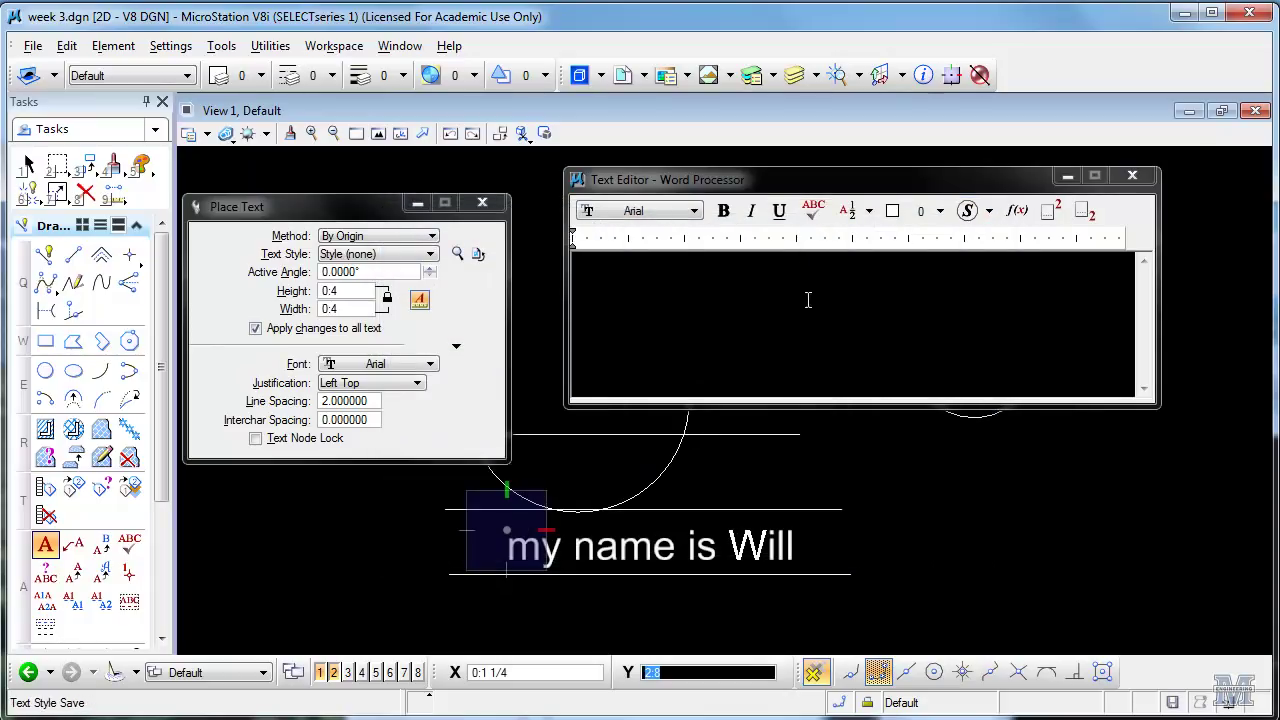
# Place the text "something else" in the 4inch name style below the lowest horizontal line, aligned with the start of the text above.
pyautogui.click(381, 254)
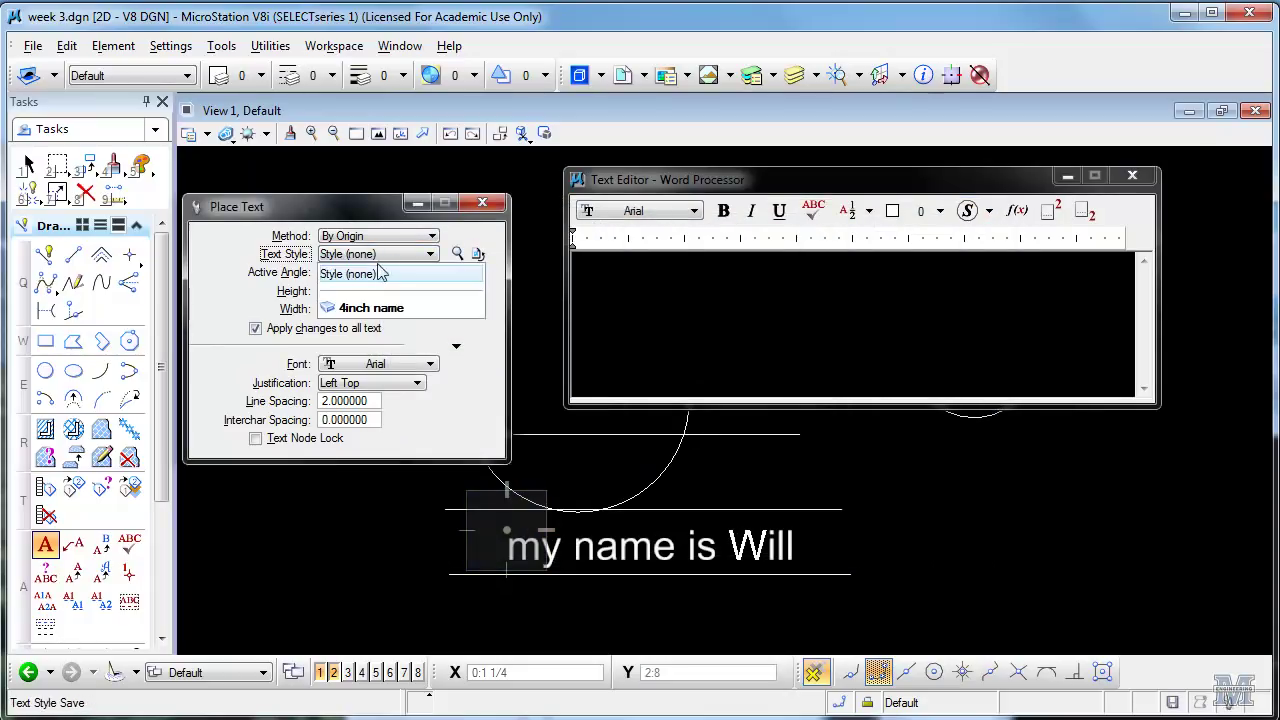
pyautogui.click(379, 309)
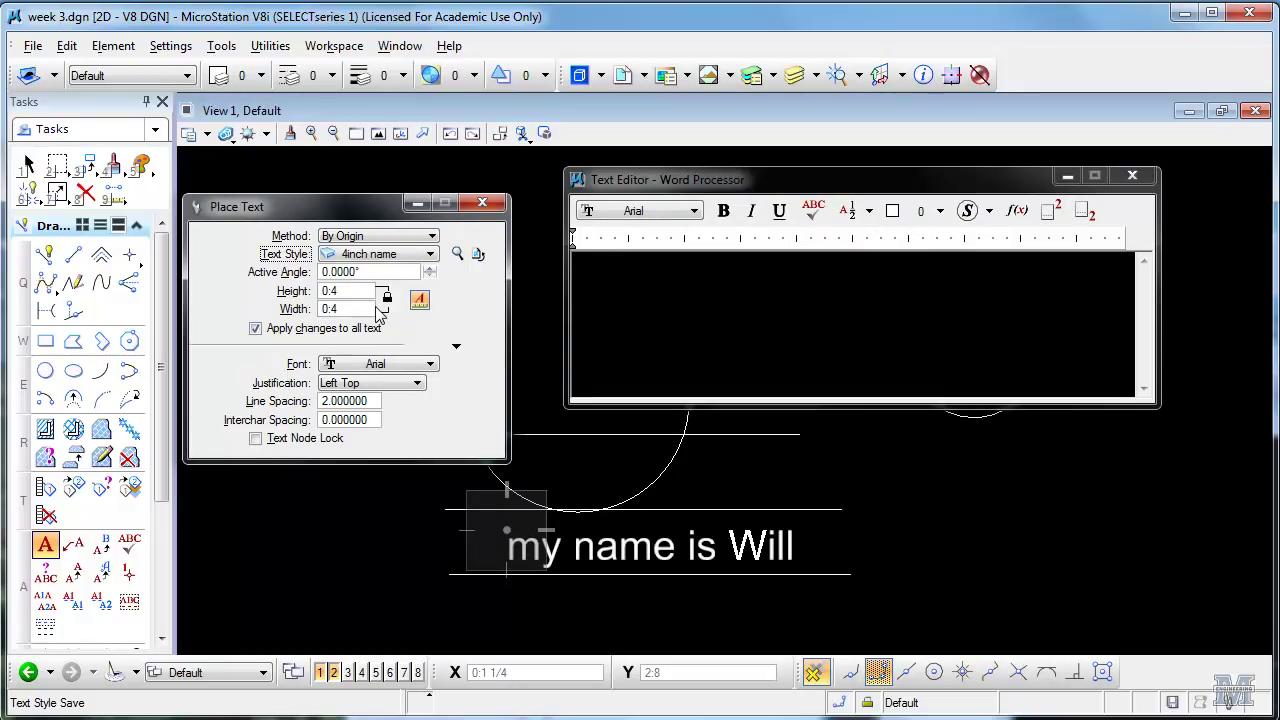
pyautogui.click(660, 183)
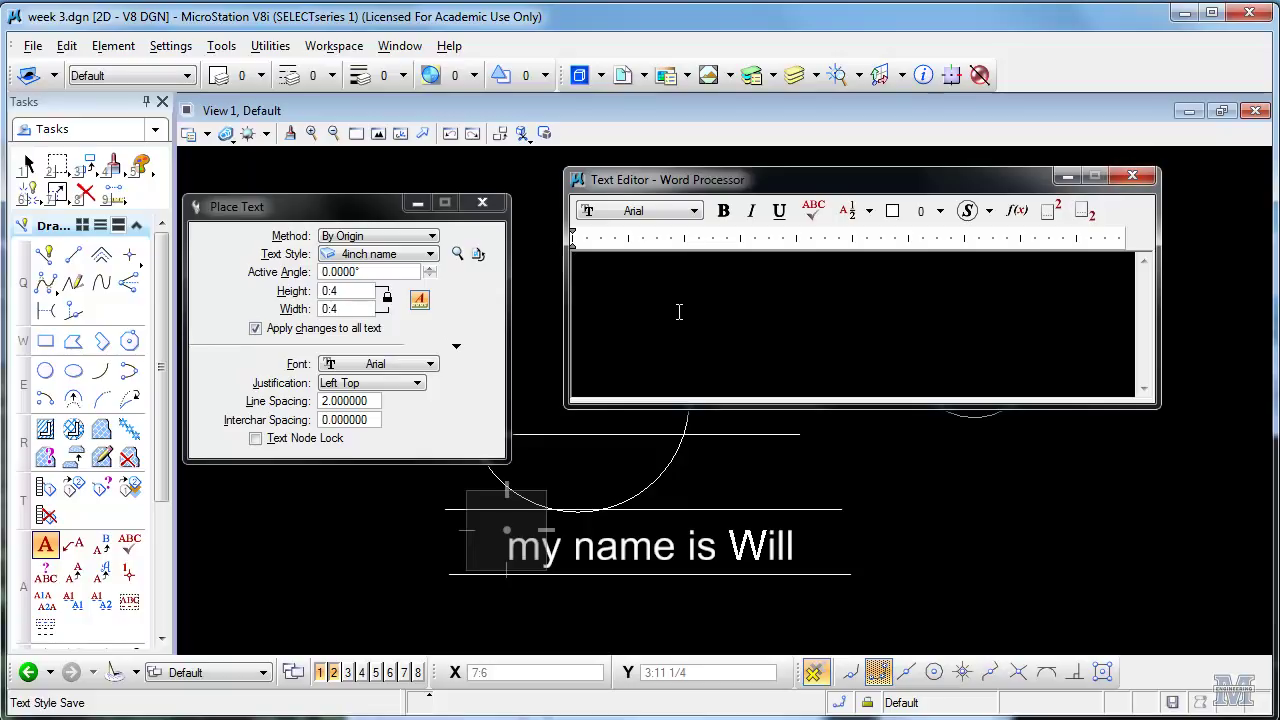
pyautogui.write('some')
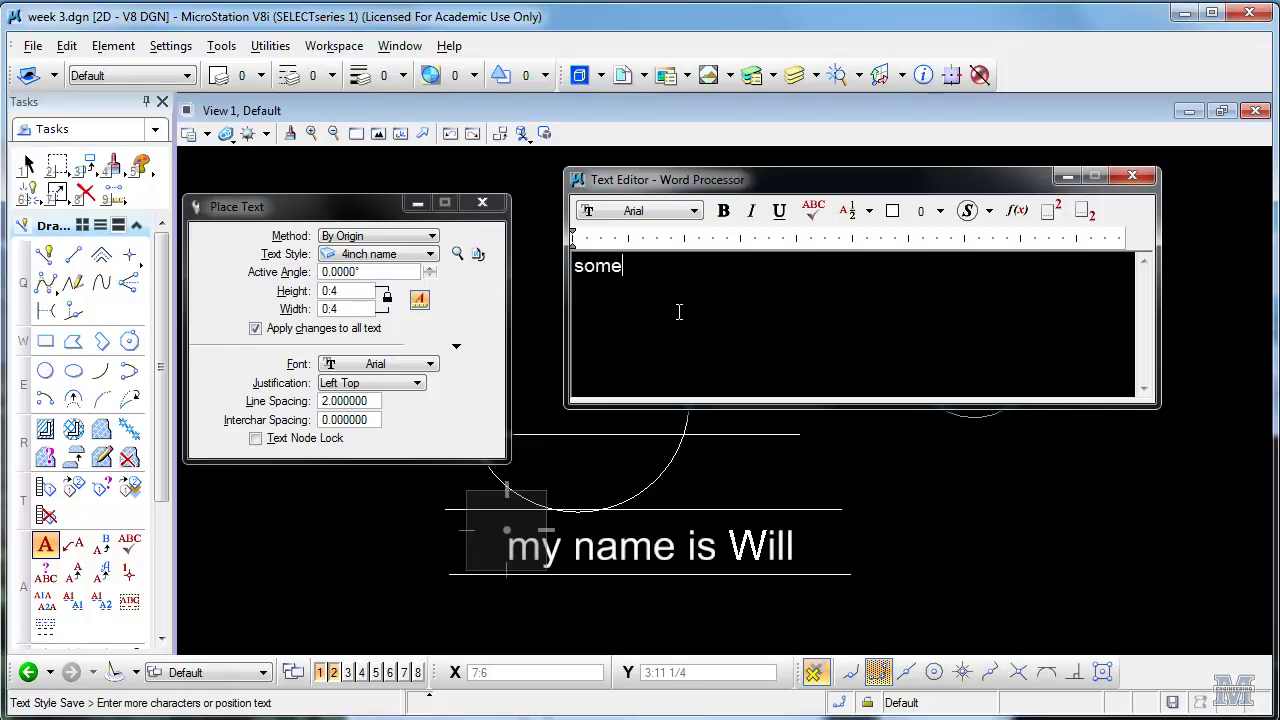
pyautogui.write('thing elxe')
pyautogui.press('BackSpace')
pyautogui.press('BackSpace')
pyautogui.write('se')
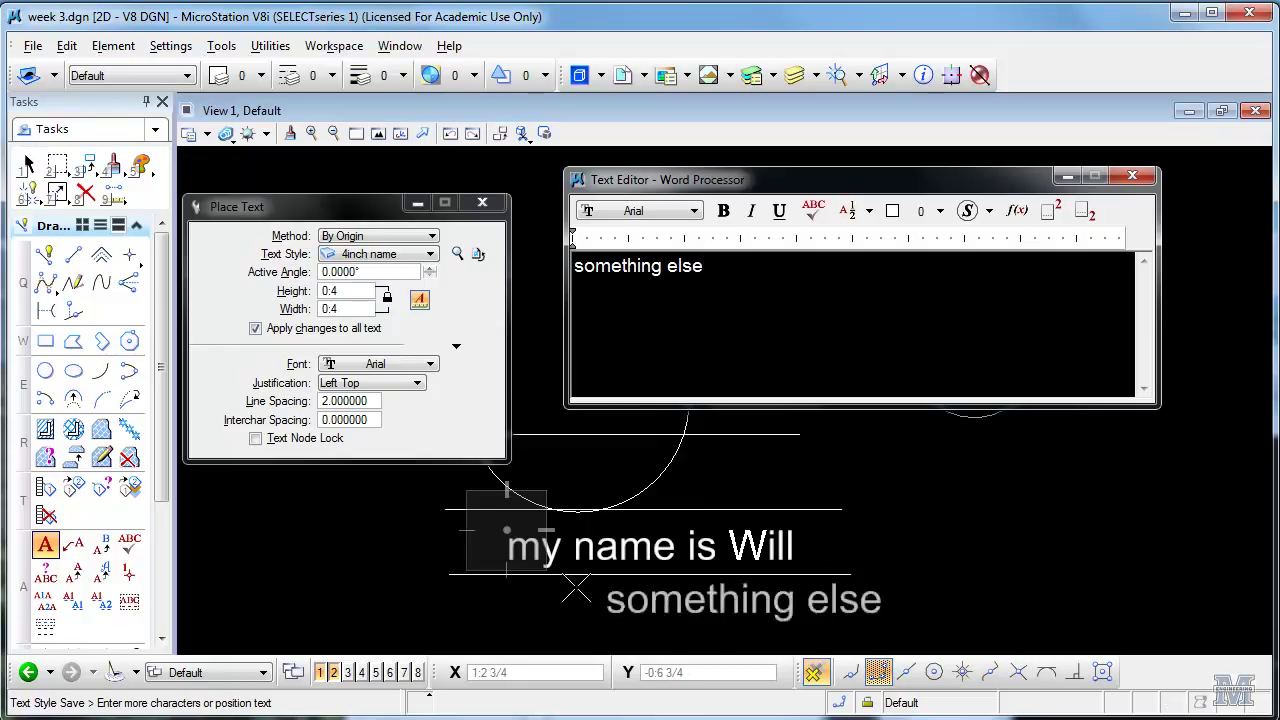
pyautogui.click(507, 595)
pyautogui.rightClick(937, 500)
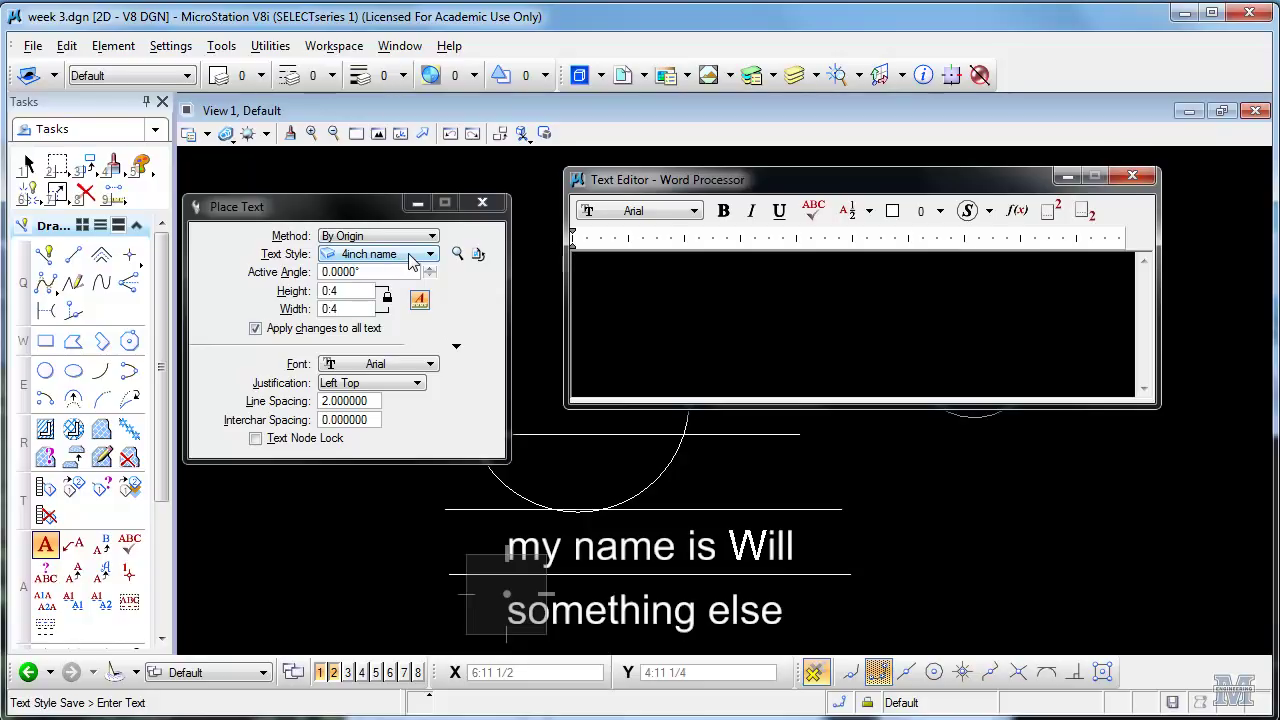
# Change the 4inch name text style's font to 3 ENGINEERING and save the style.
pyautogui.click(457, 254)
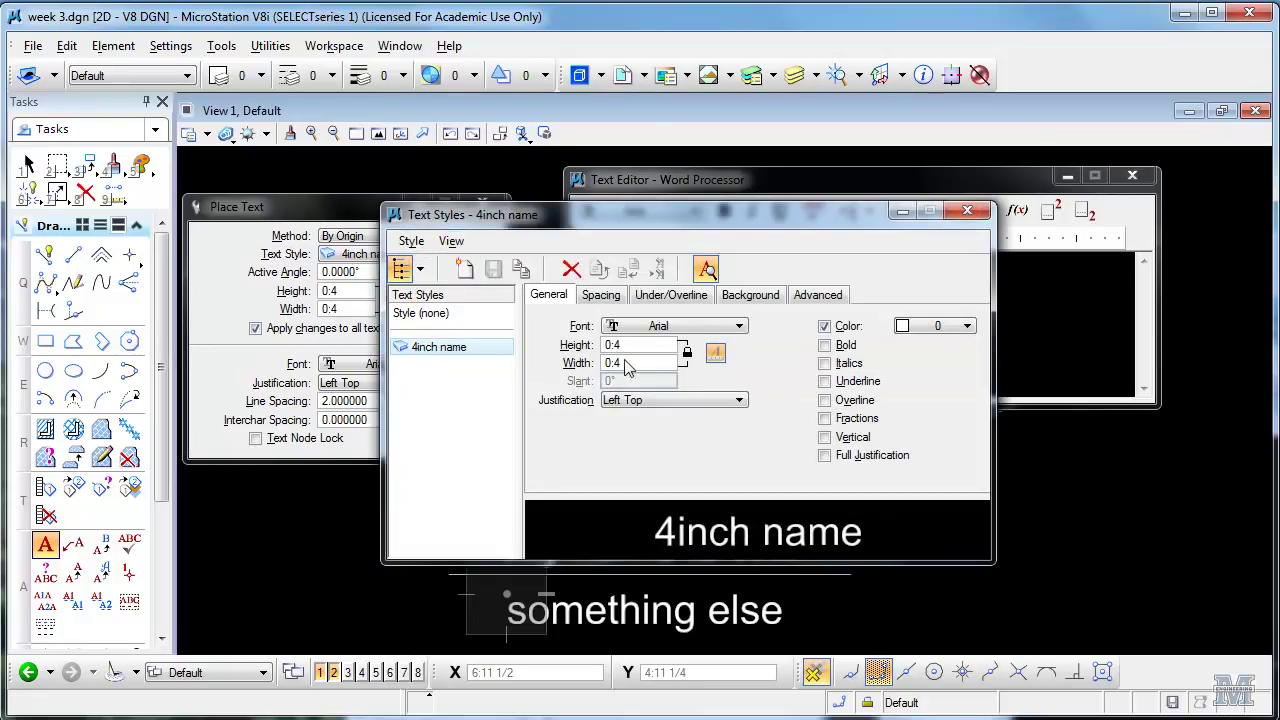
pyautogui.click(699, 330)
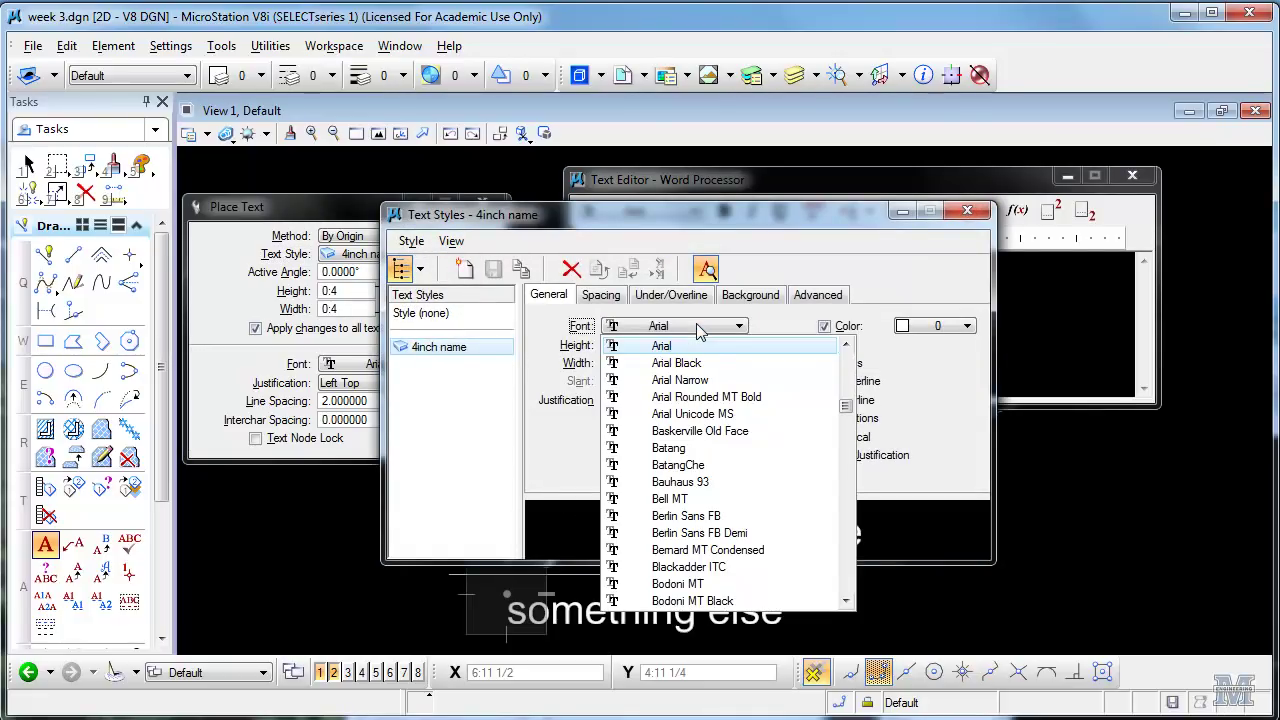
pyautogui.moveTo(846, 406); pyautogui.dragTo(845, 362)
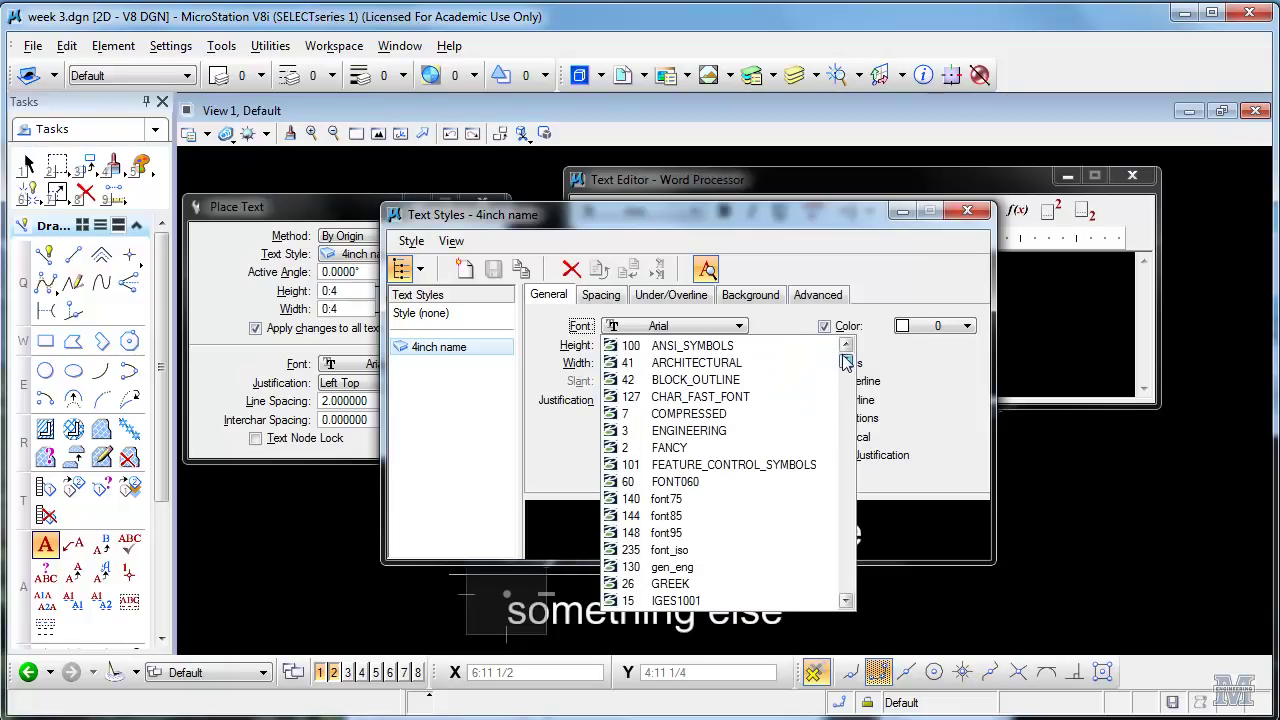
pyautogui.click(735, 432)
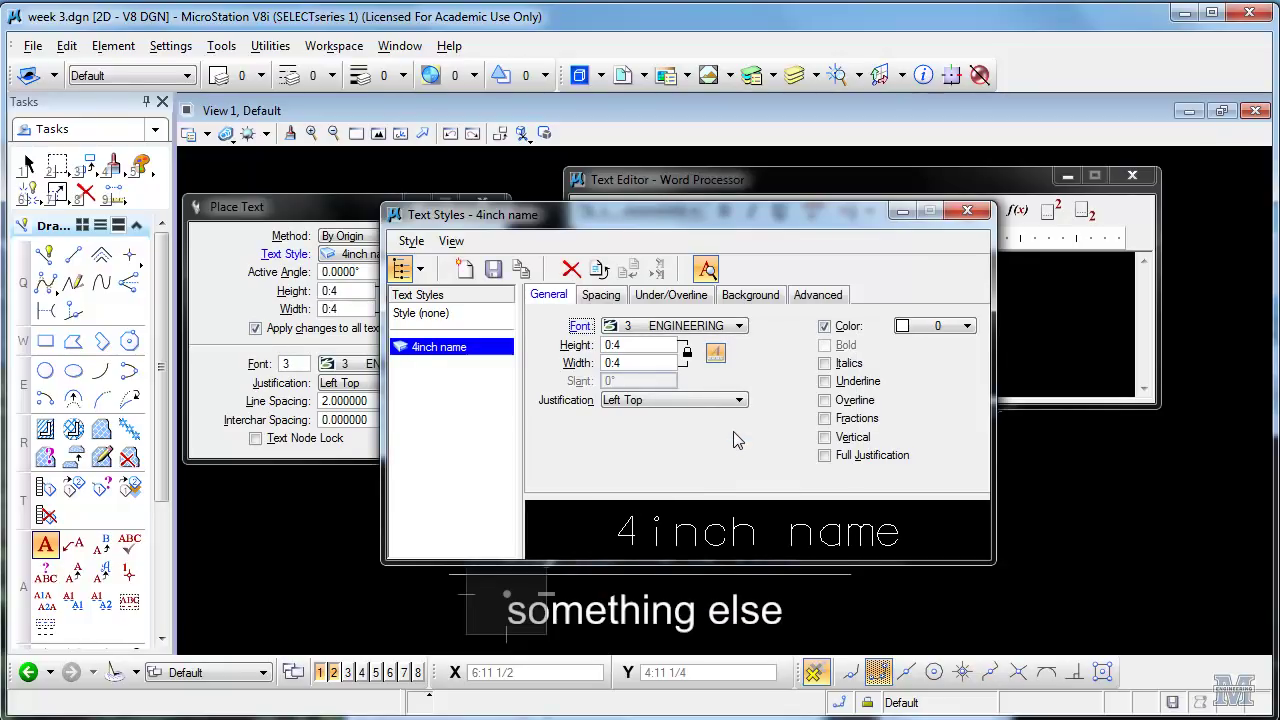
pyautogui.click(493, 269)
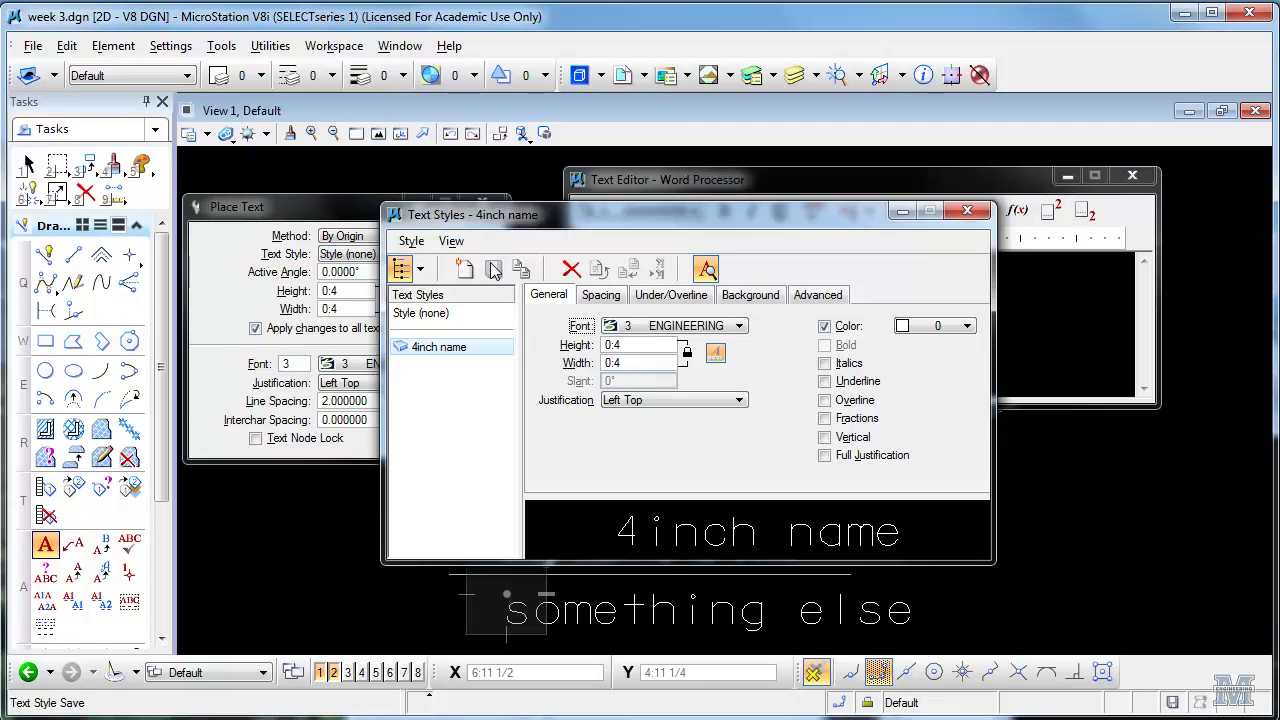
pyautogui.moveTo(606, 218); pyautogui.dragTo(742, 181)
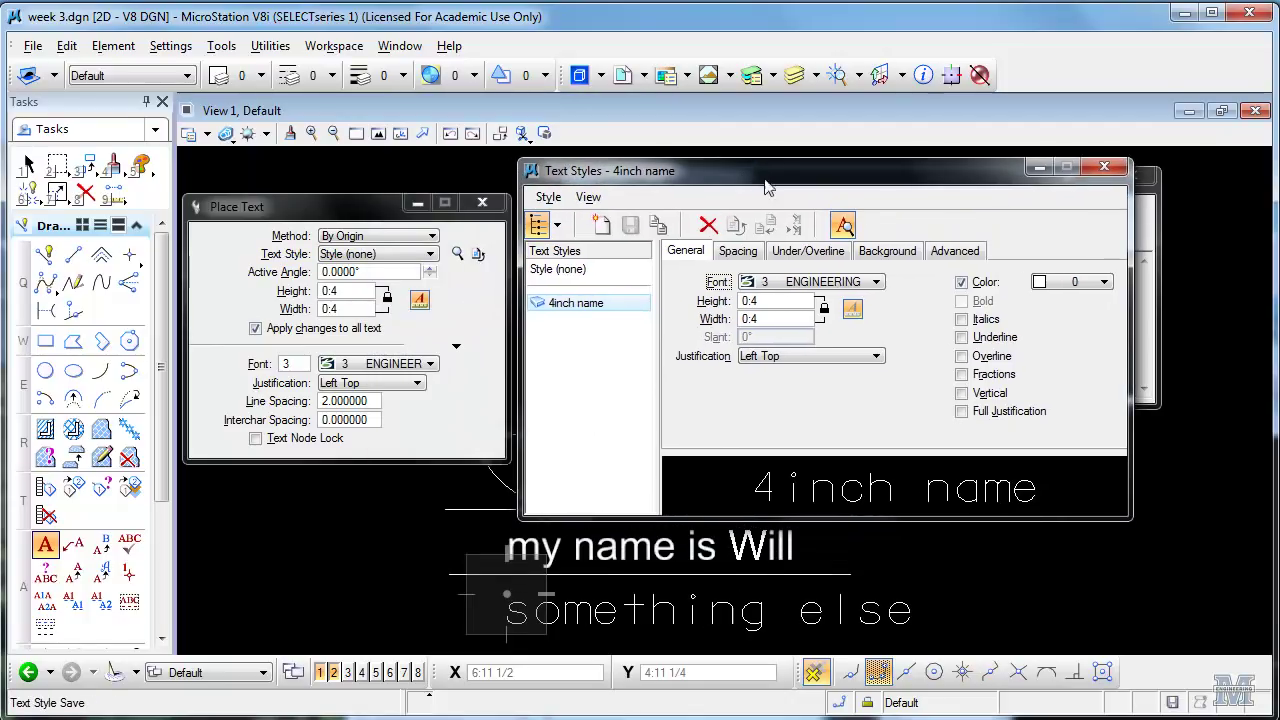
pyautogui.click(1104, 166)
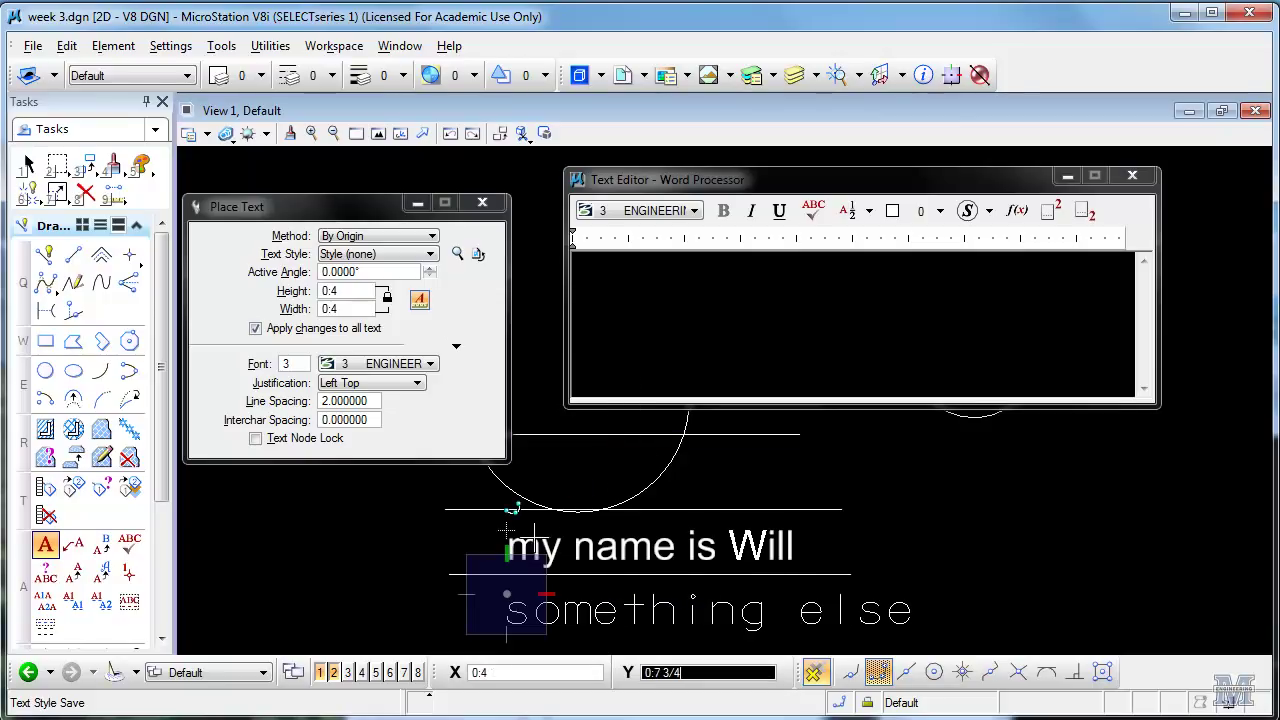
# Try to apply the 4inch name text style to the "my name is" text between the two lowest horizontal lines.
pyautogui.click(101, 548)
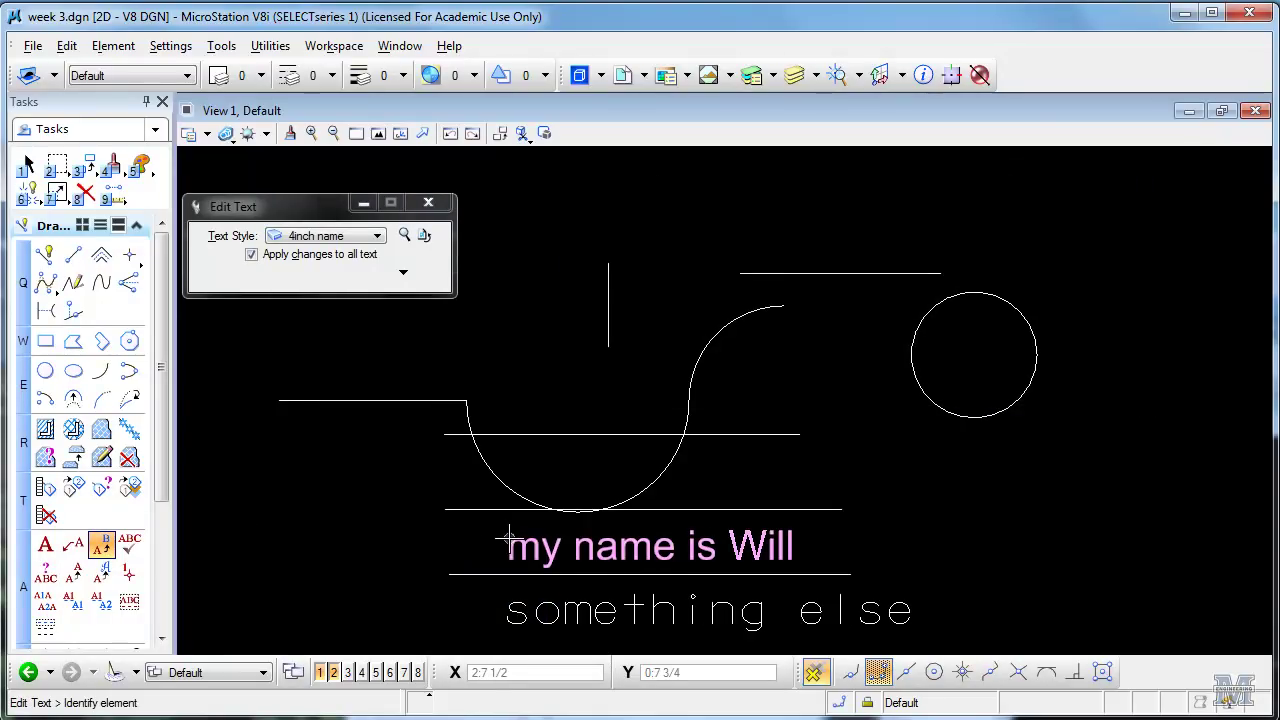
pyautogui.click(509, 541)
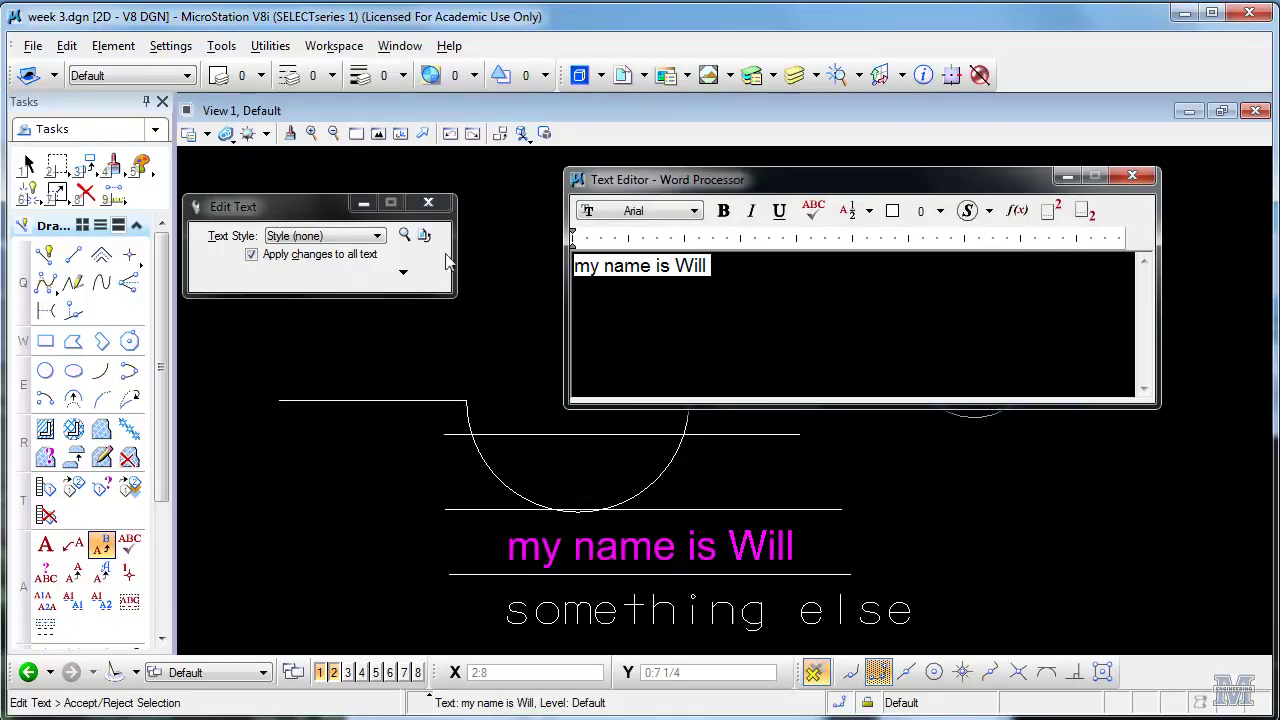
pyautogui.click(377, 237)
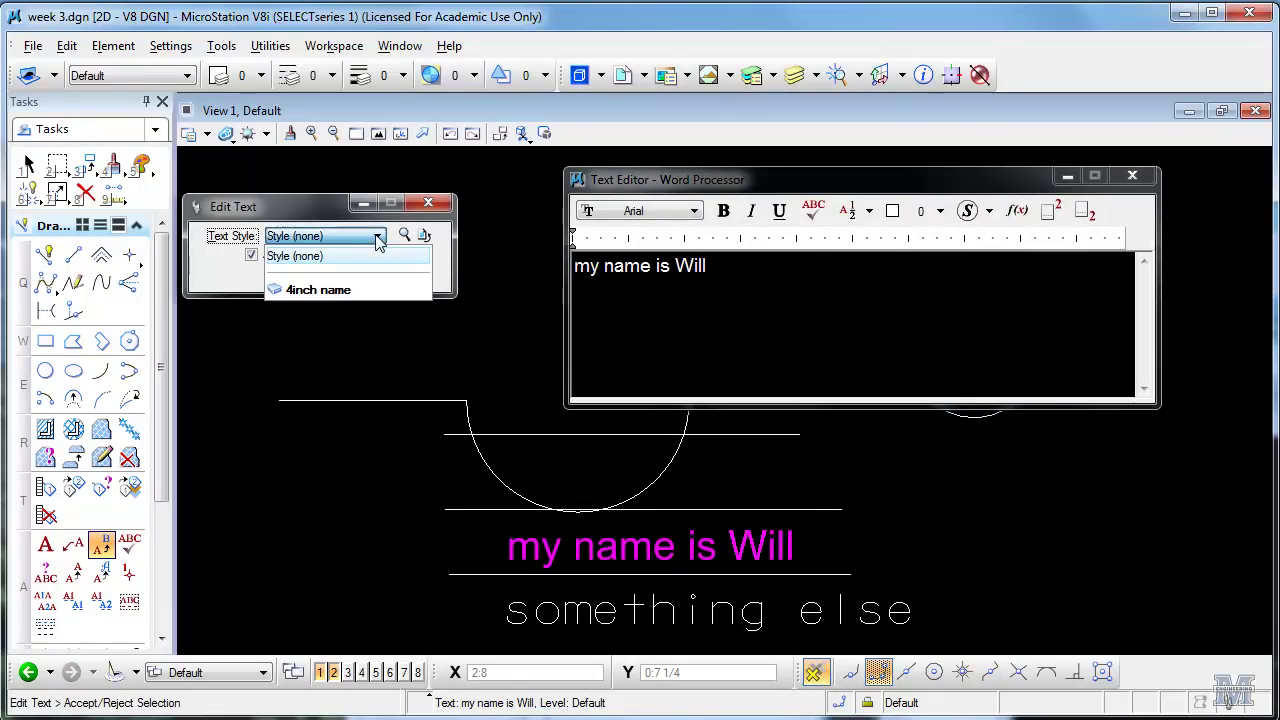
pyautogui.click(357, 289)
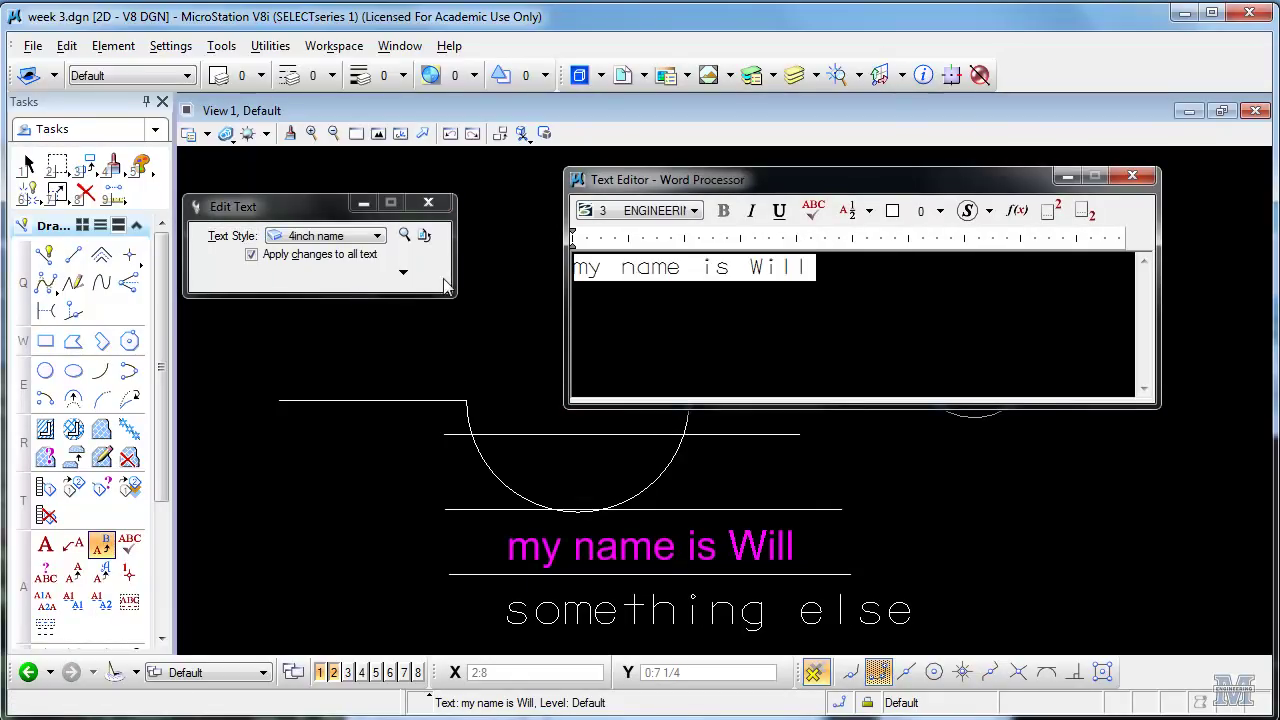
pyautogui.click(1131, 177)
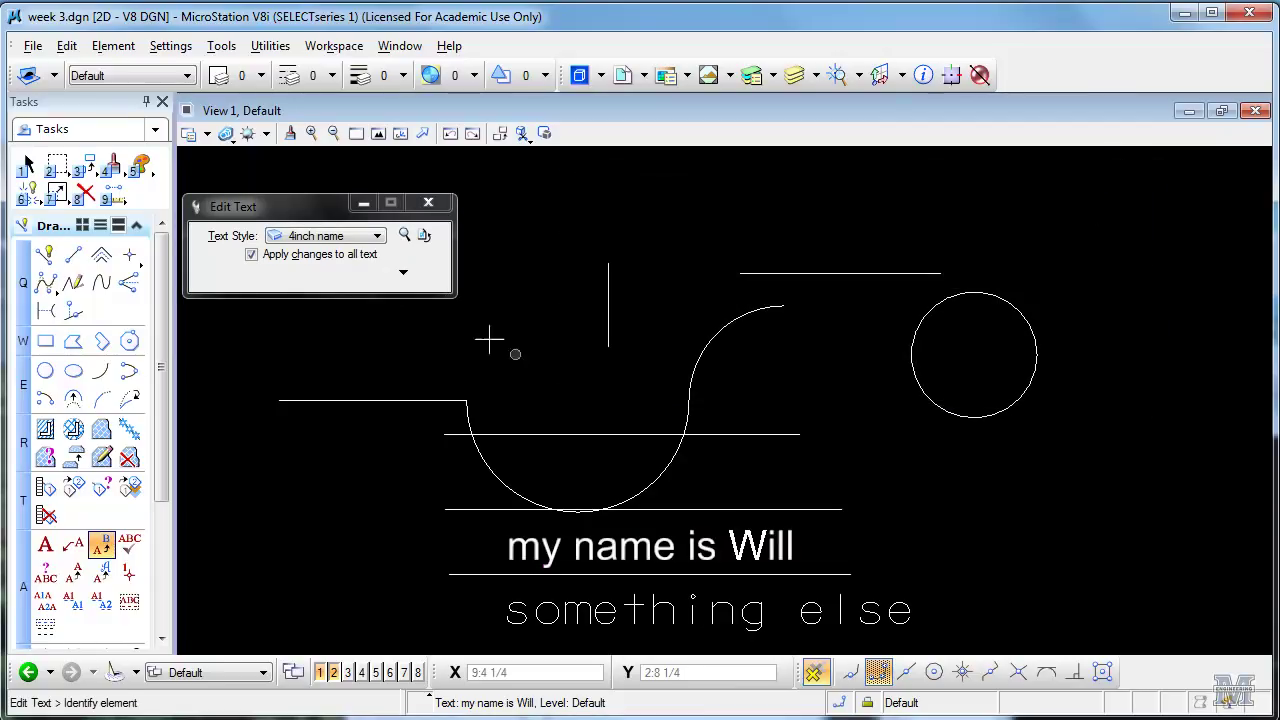
pyautogui.click(403, 272)
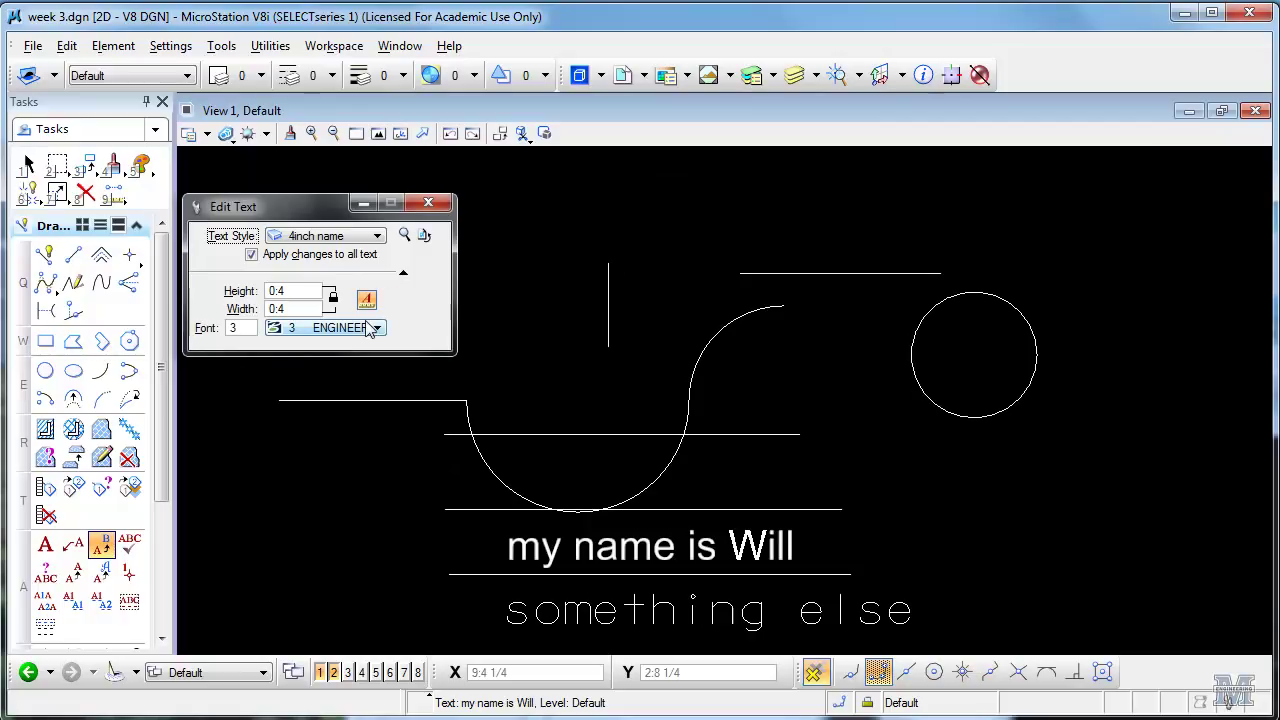
pyautogui.click(524, 549)
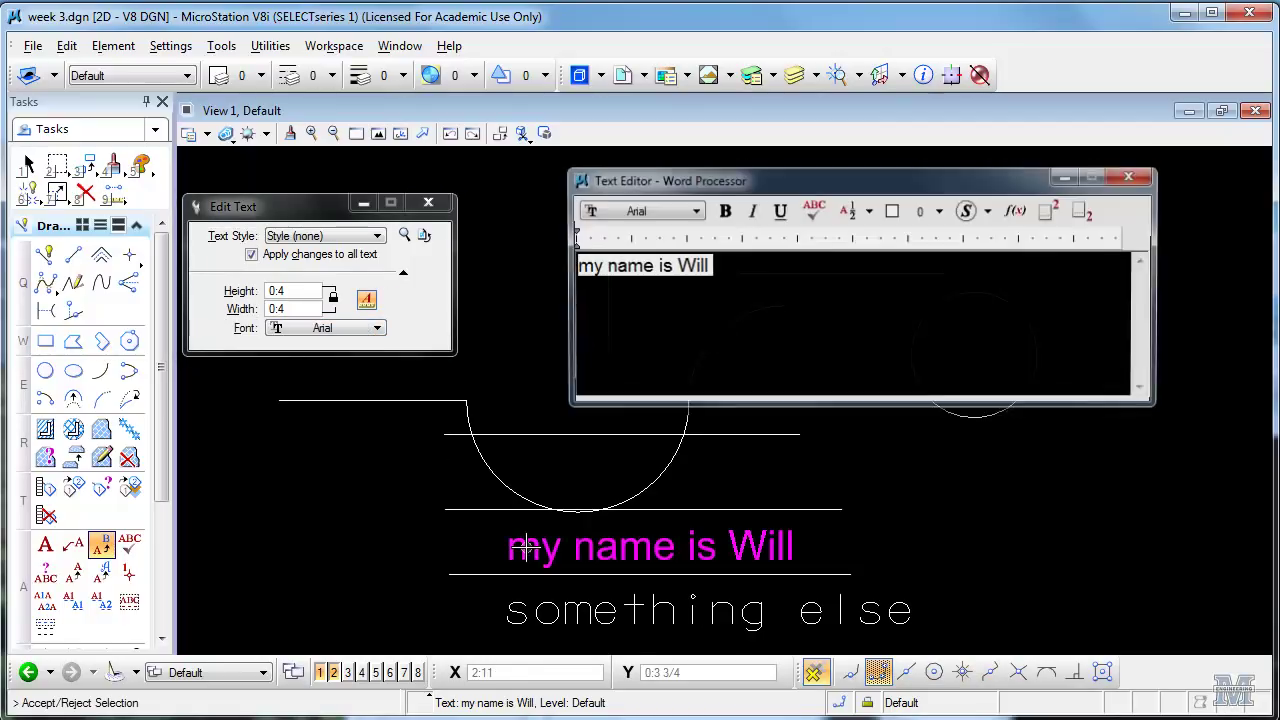
pyautogui.click(1132, 178)
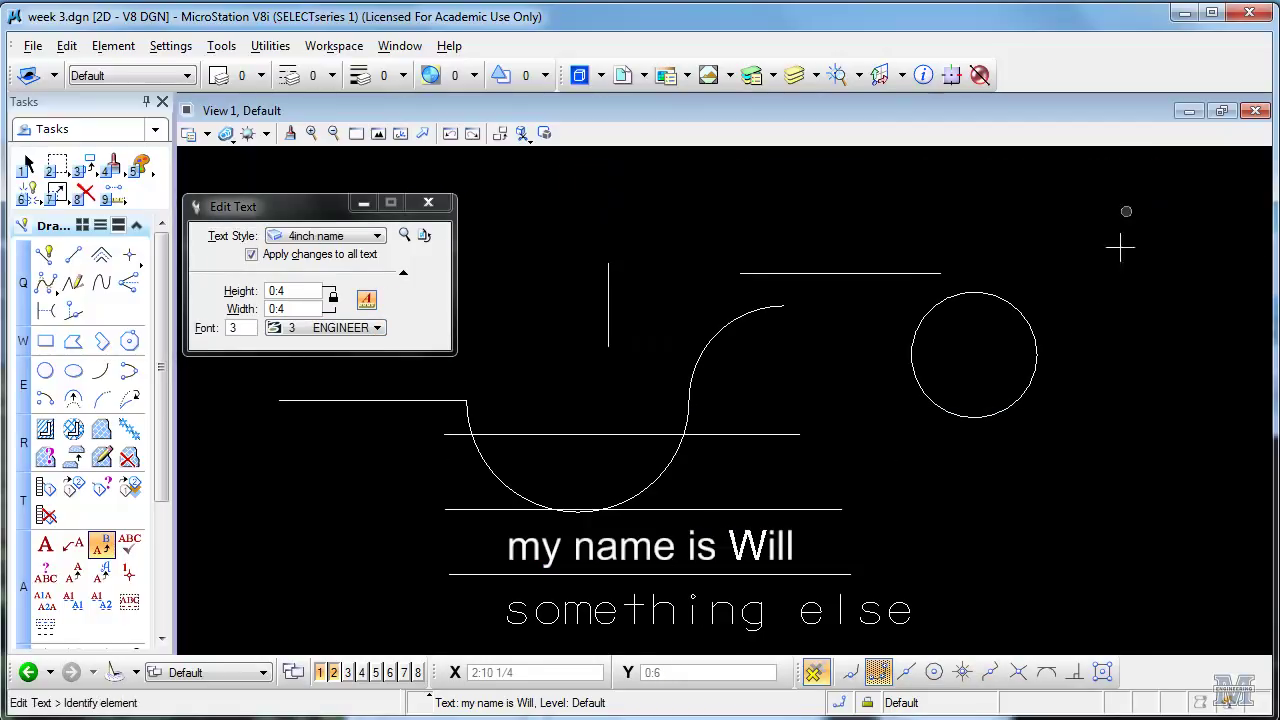
pyautogui.click(380, 236)
pyautogui.click(360, 259)
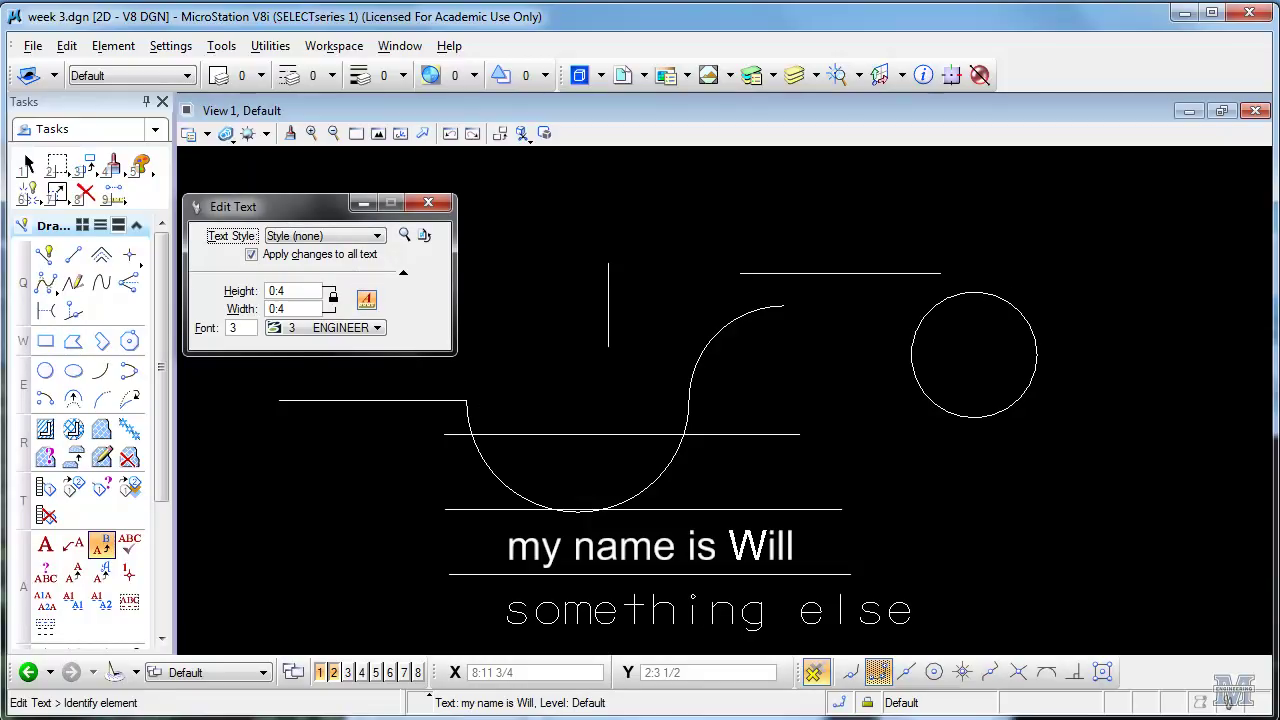
pyautogui.hotkey('ctrl', 'z')
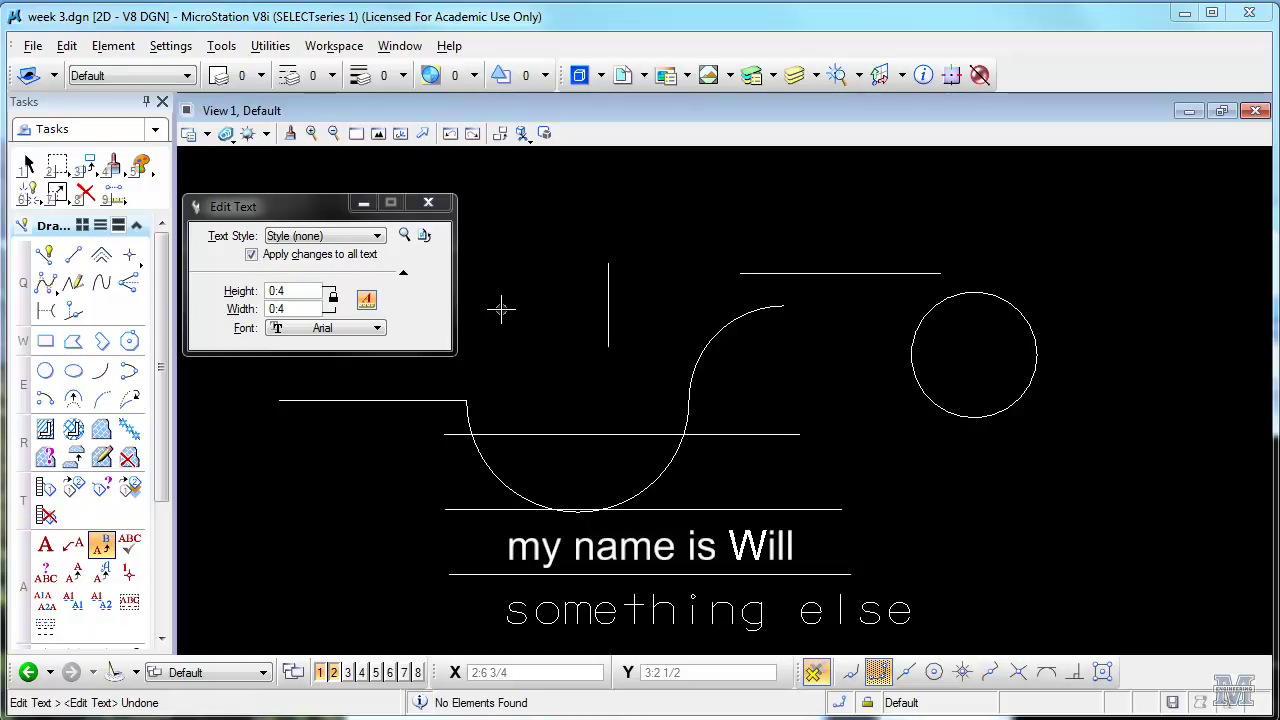
# Change the "my name is" text to the 4inch name text style and accept the edit in the drawing.
pyautogui.click(362, 240)
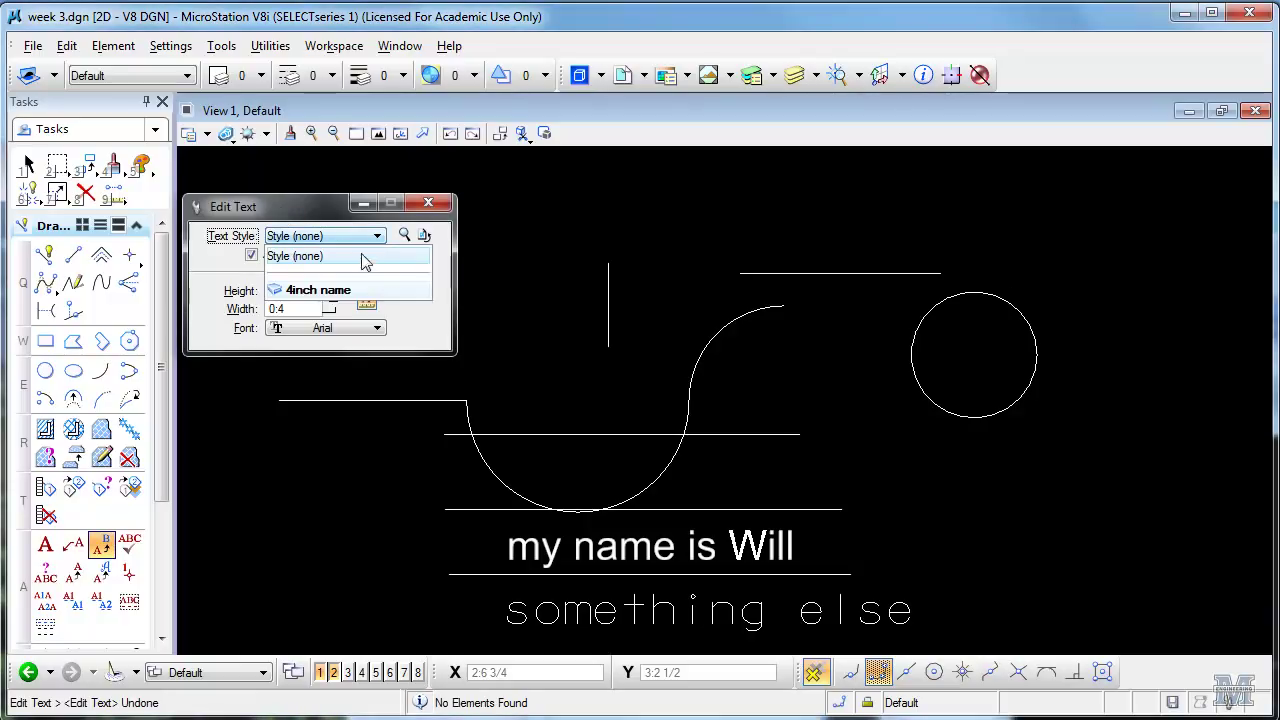
pyautogui.click(366, 296)
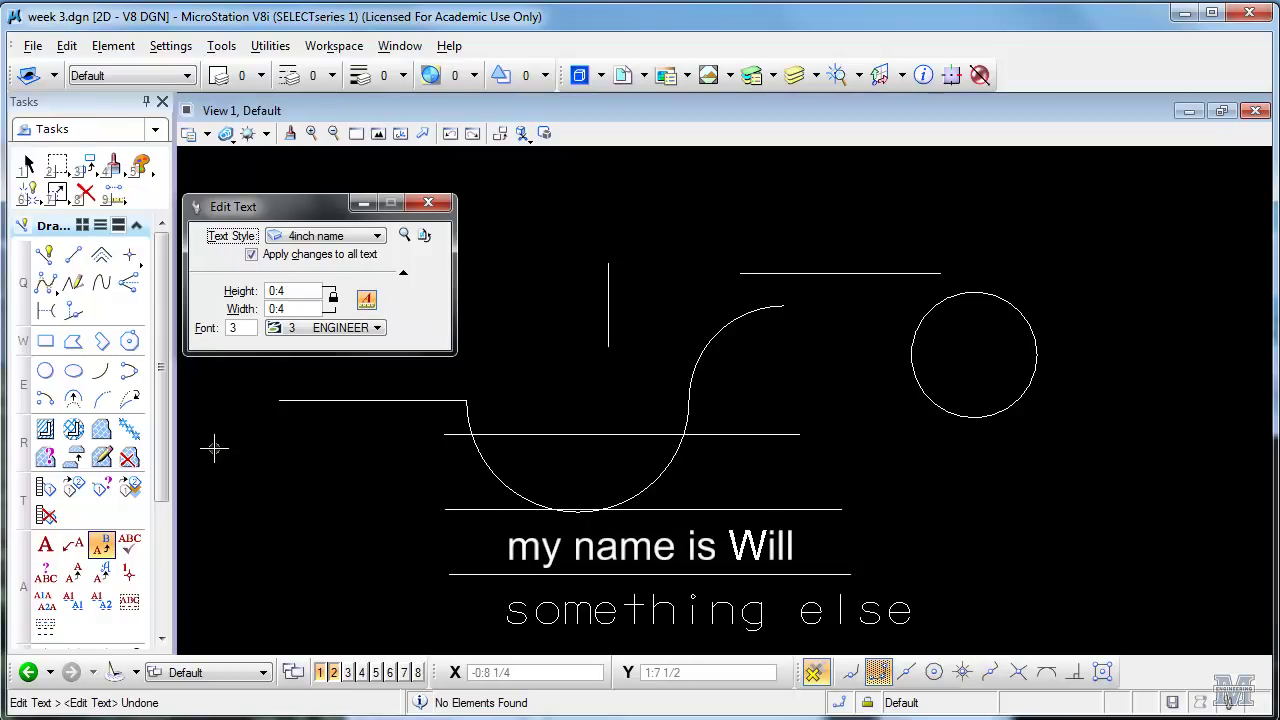
pyautogui.click(527, 545)
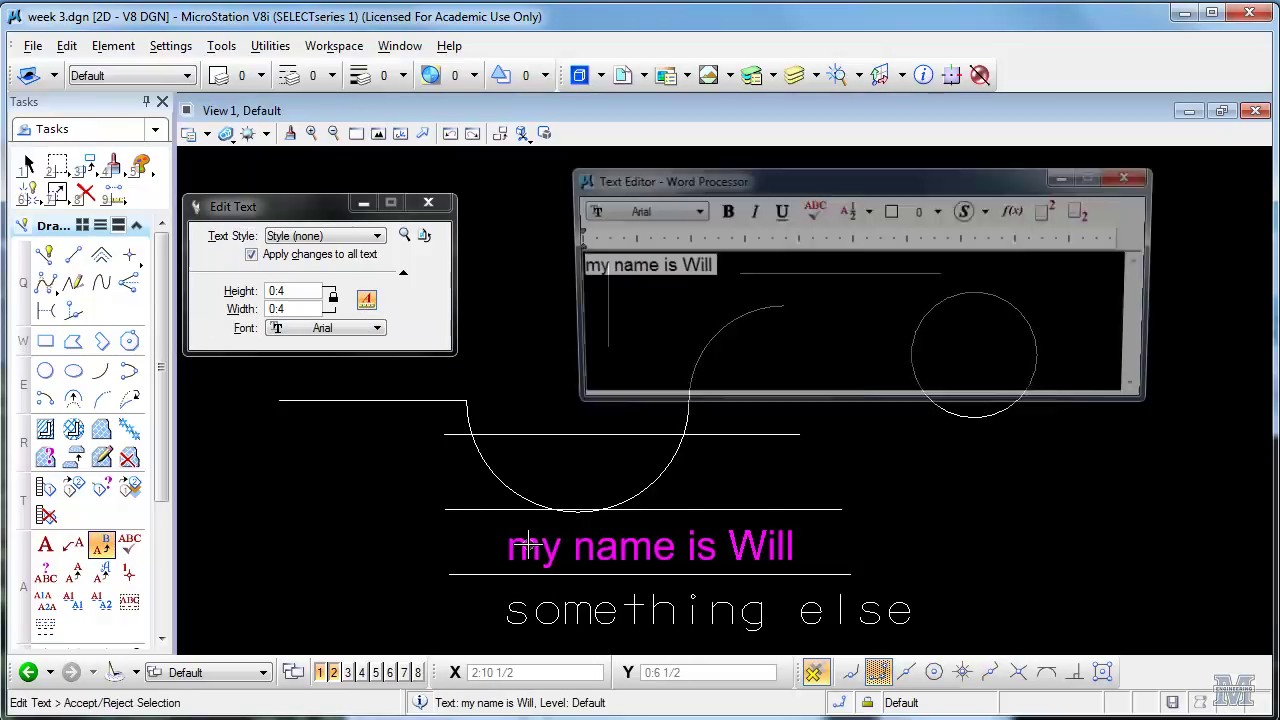
pyautogui.click(322, 236)
pyautogui.click(320, 290)
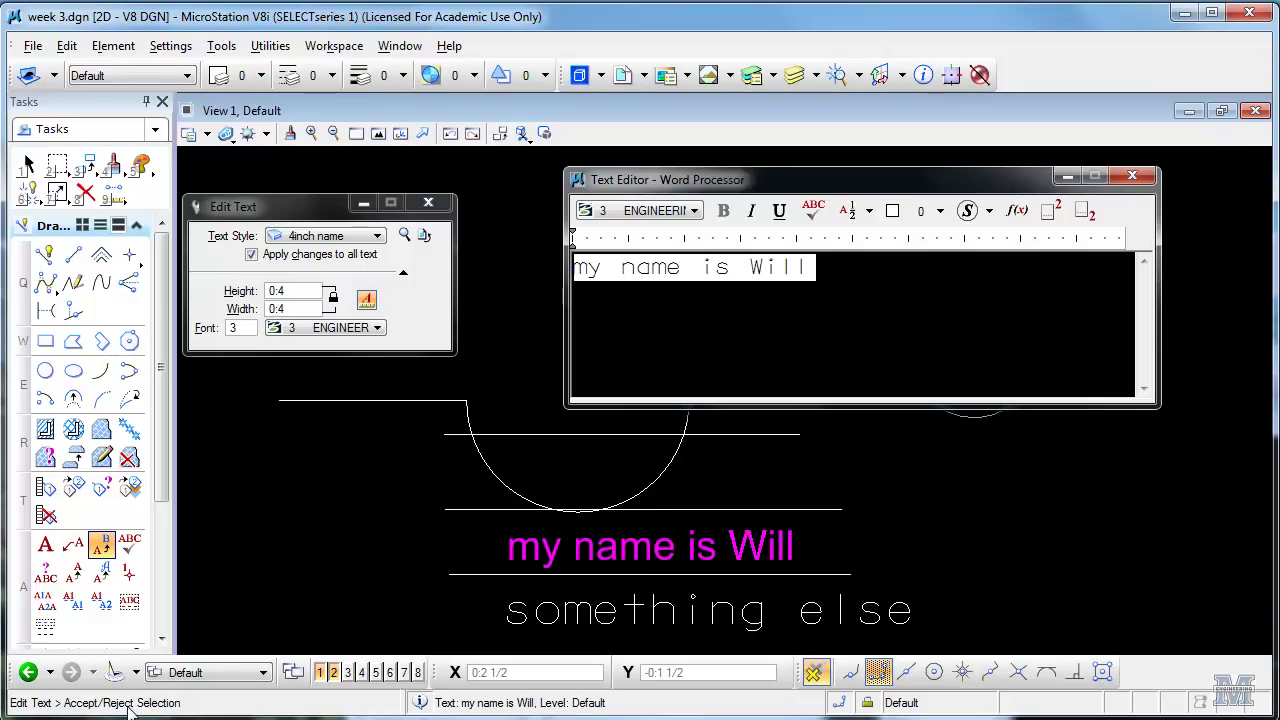
pyautogui.click(424, 459)
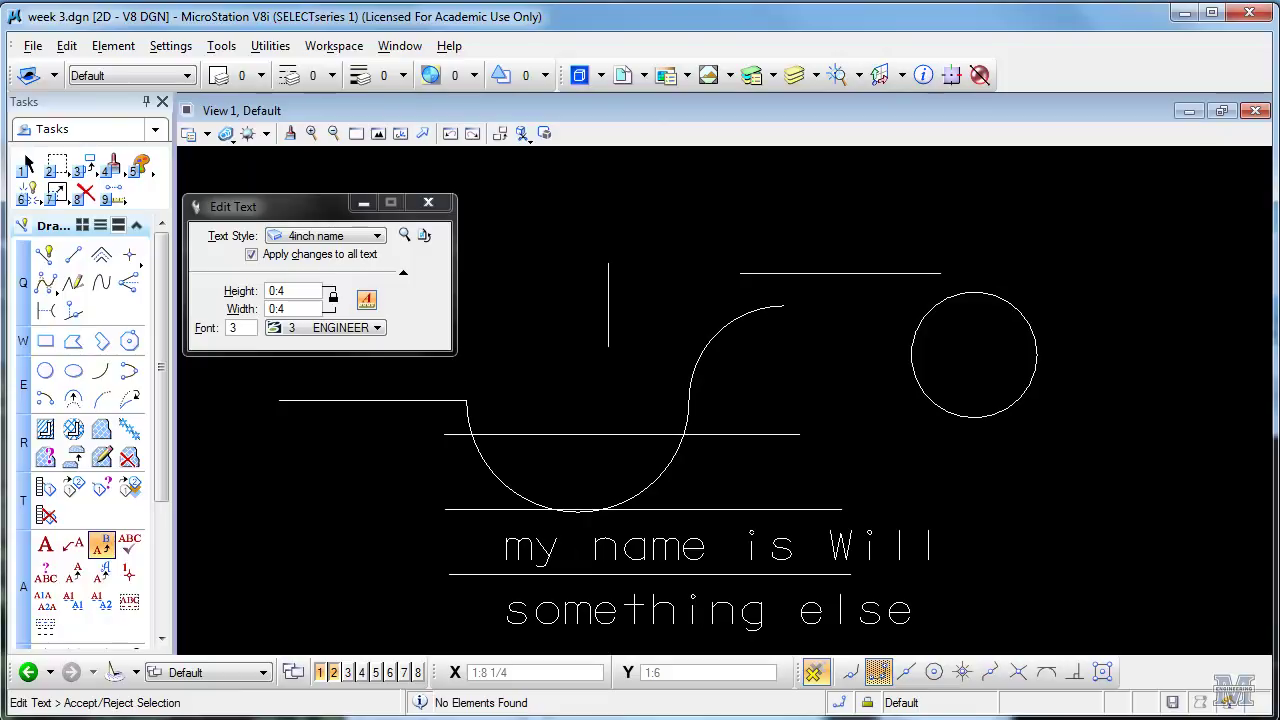
# Copy the circle by its center three times at a spacing of 2, going down, right and up, to form a square of four.
pyautogui.click(317, 207)
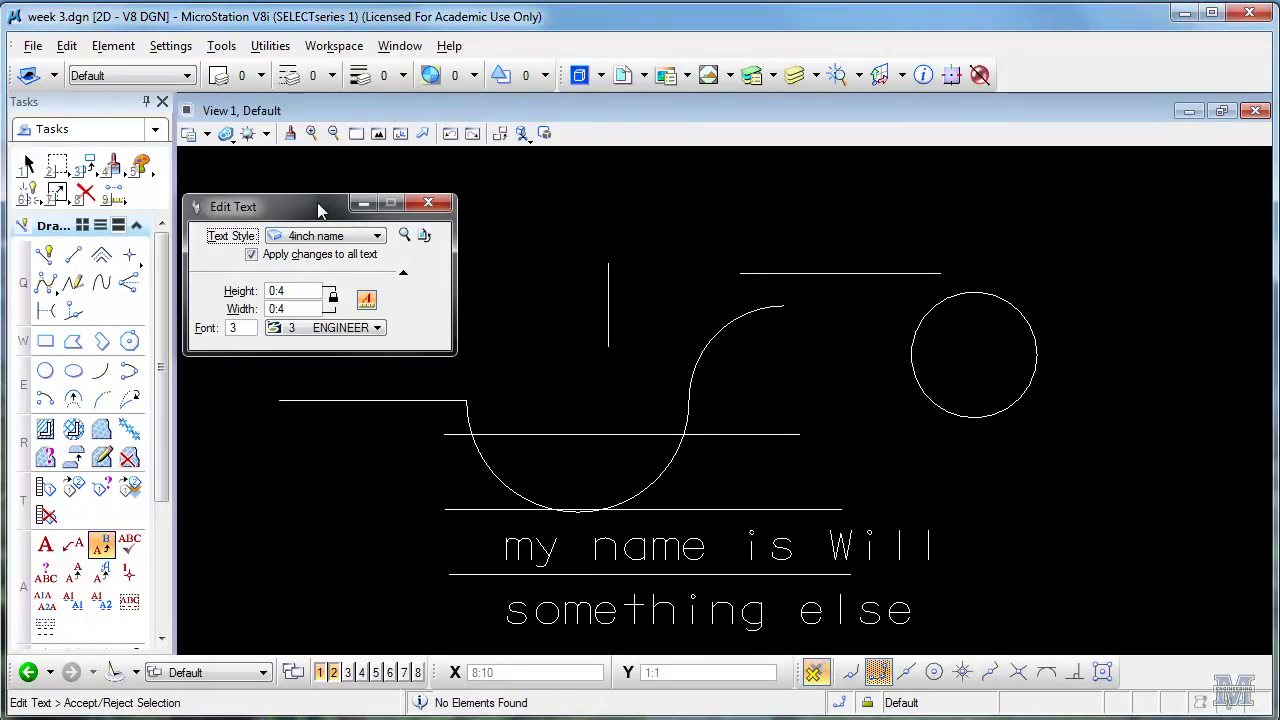
pyautogui.click(85, 168)
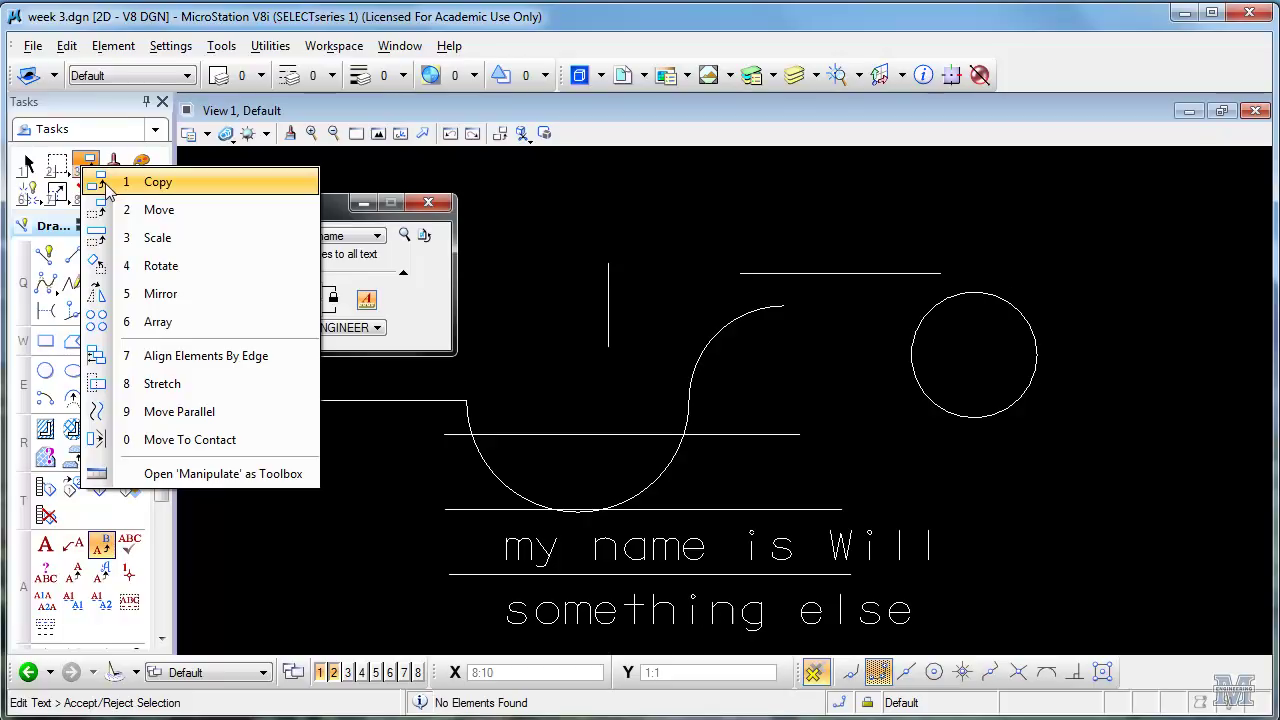
pyautogui.click(107, 189)
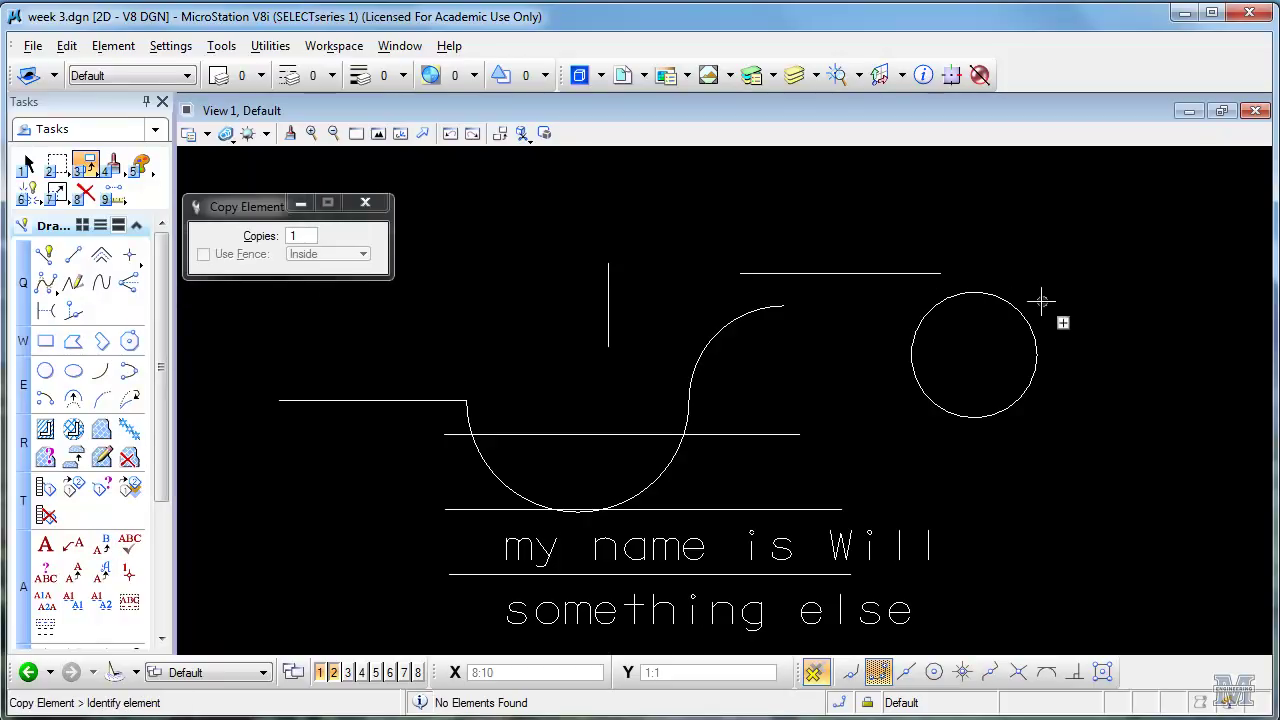
pyautogui.click(969, 352)
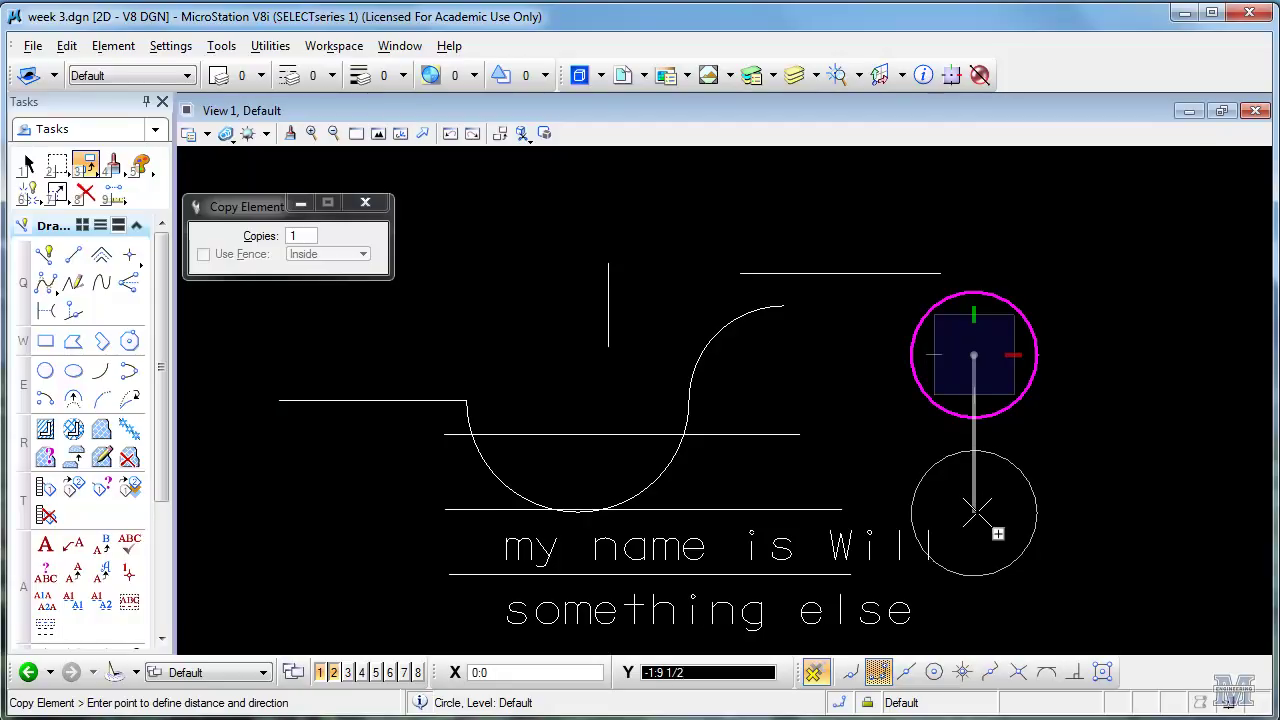
pyautogui.click(975, 530)
pyautogui.write('1:10')
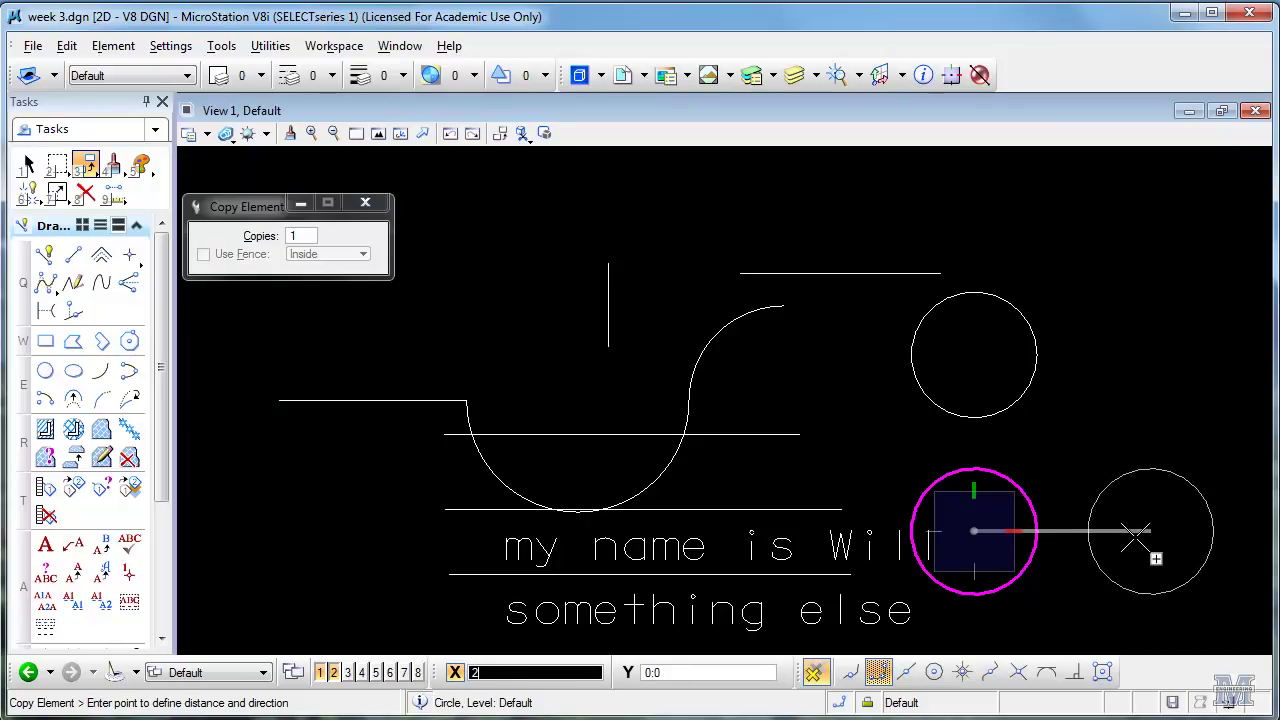
pyautogui.click(1133, 530)
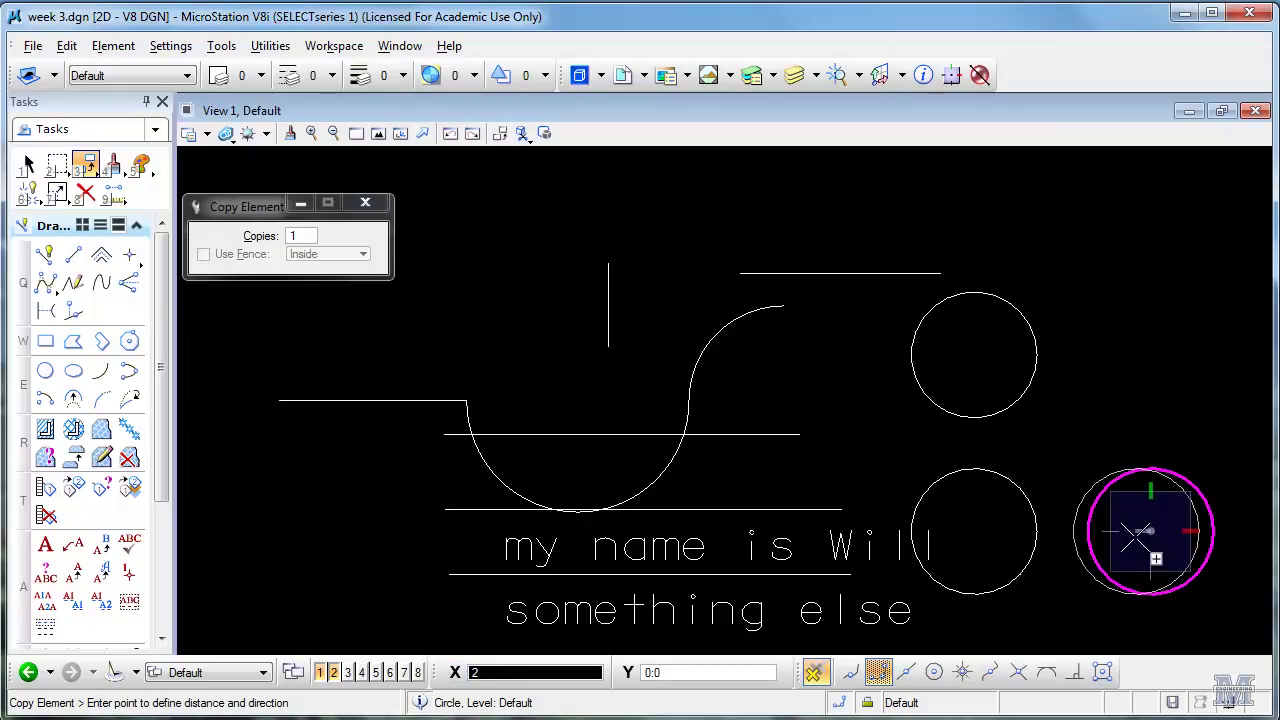
pyautogui.click(1165, 348)
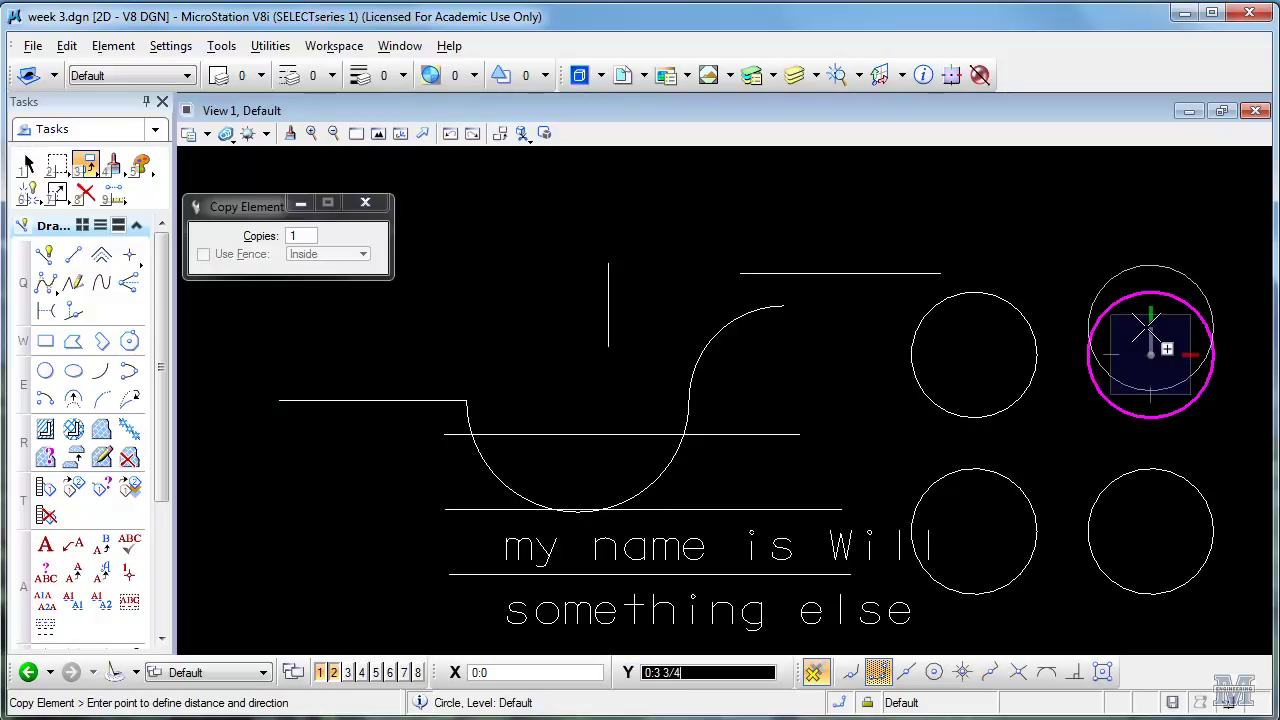
pyautogui.rightClick(1076, 278)
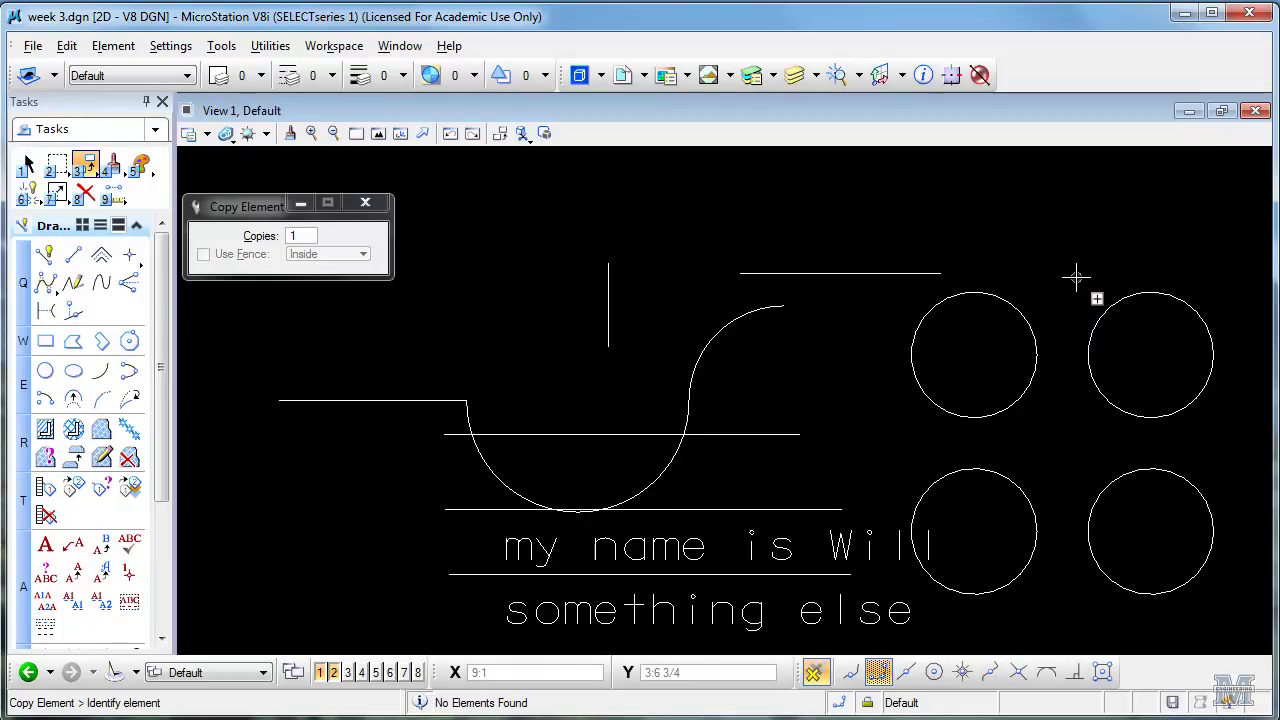
# Move the original circle by its center up and left so it overlaps the left end of the uppermost horizontal line.
pyautogui.click(92, 168)
pyautogui.click(112, 207)
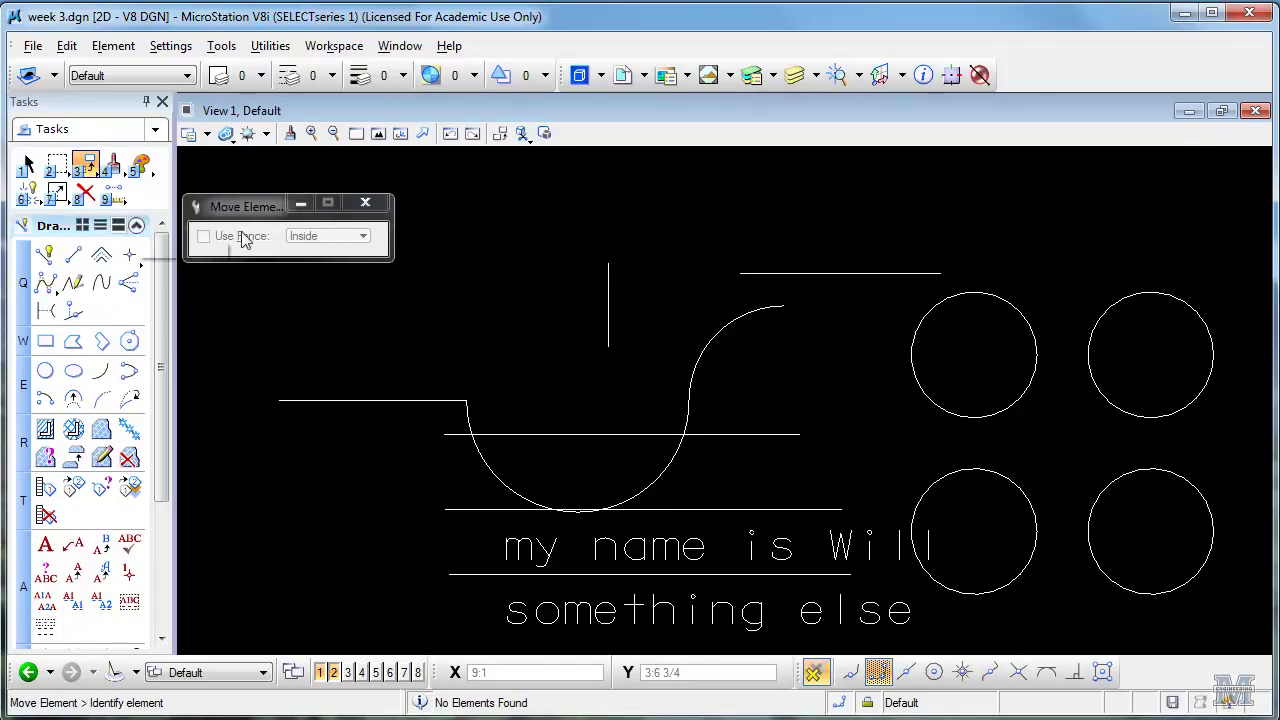
pyautogui.click(975, 350)
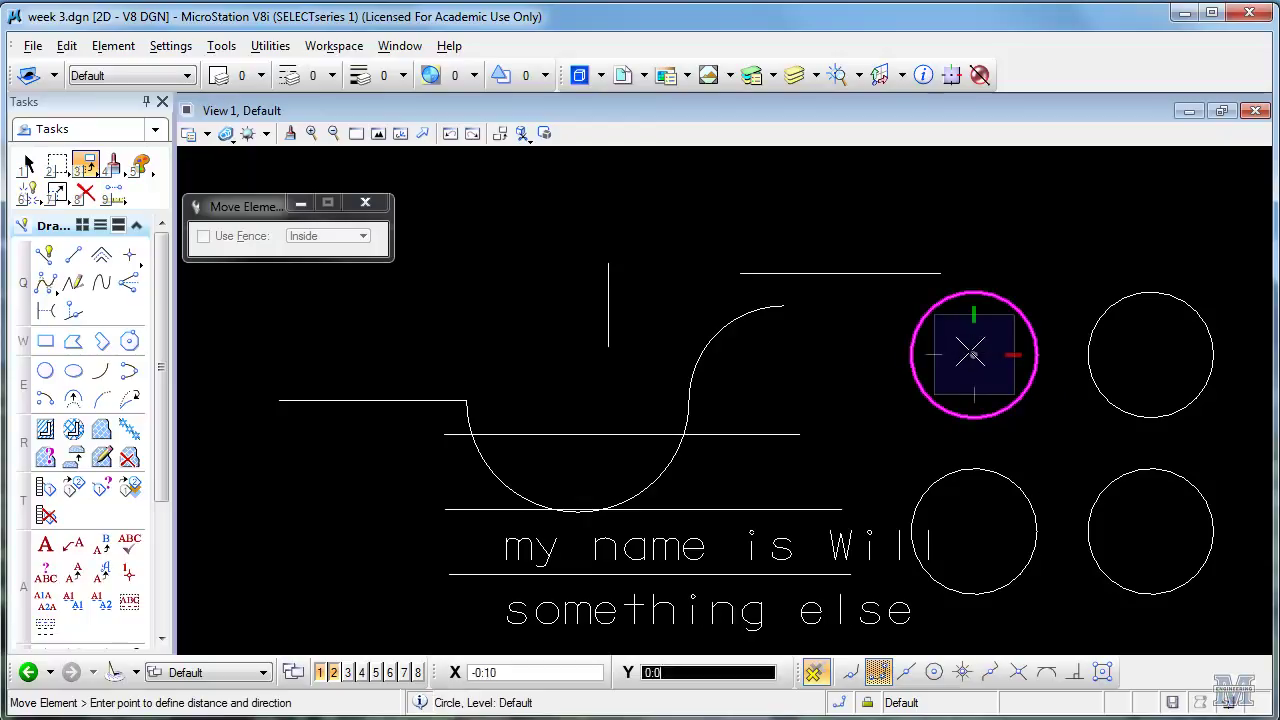
pyautogui.click(812, 250)
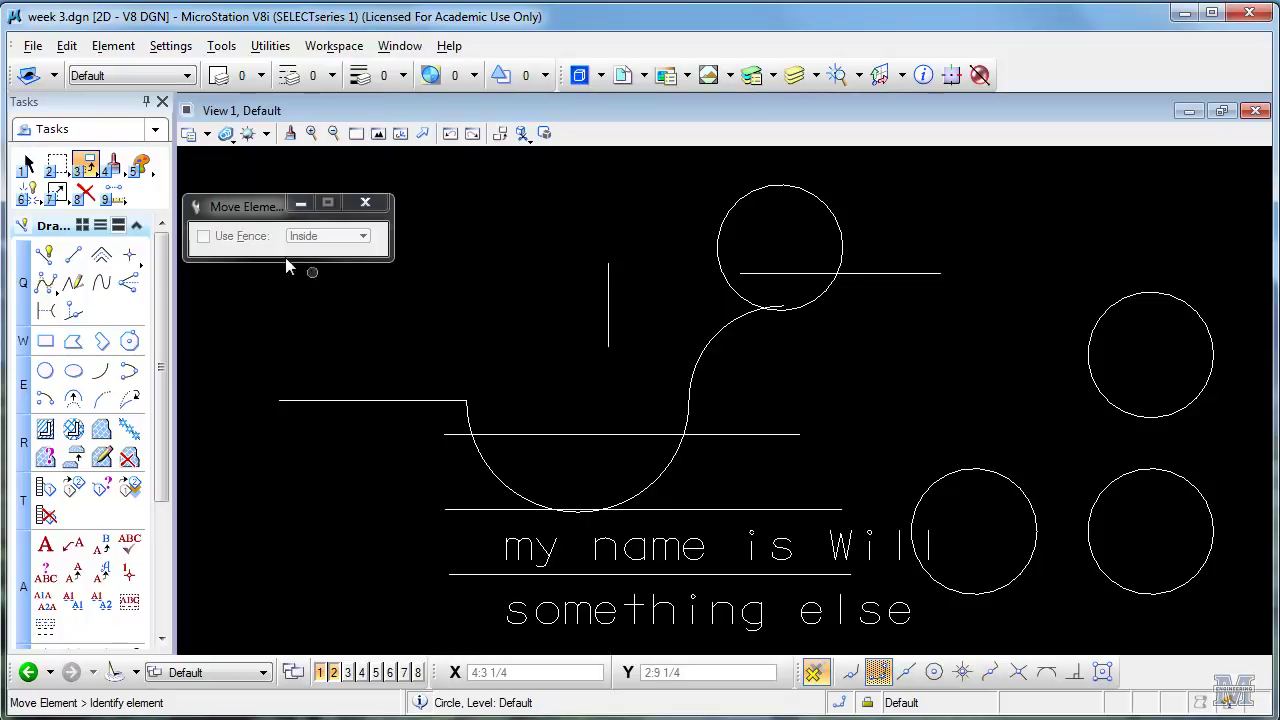
# Try to rotate the line-and-arc chain about its left endpoint using an active angle of 0°.
pyautogui.click(88, 168)
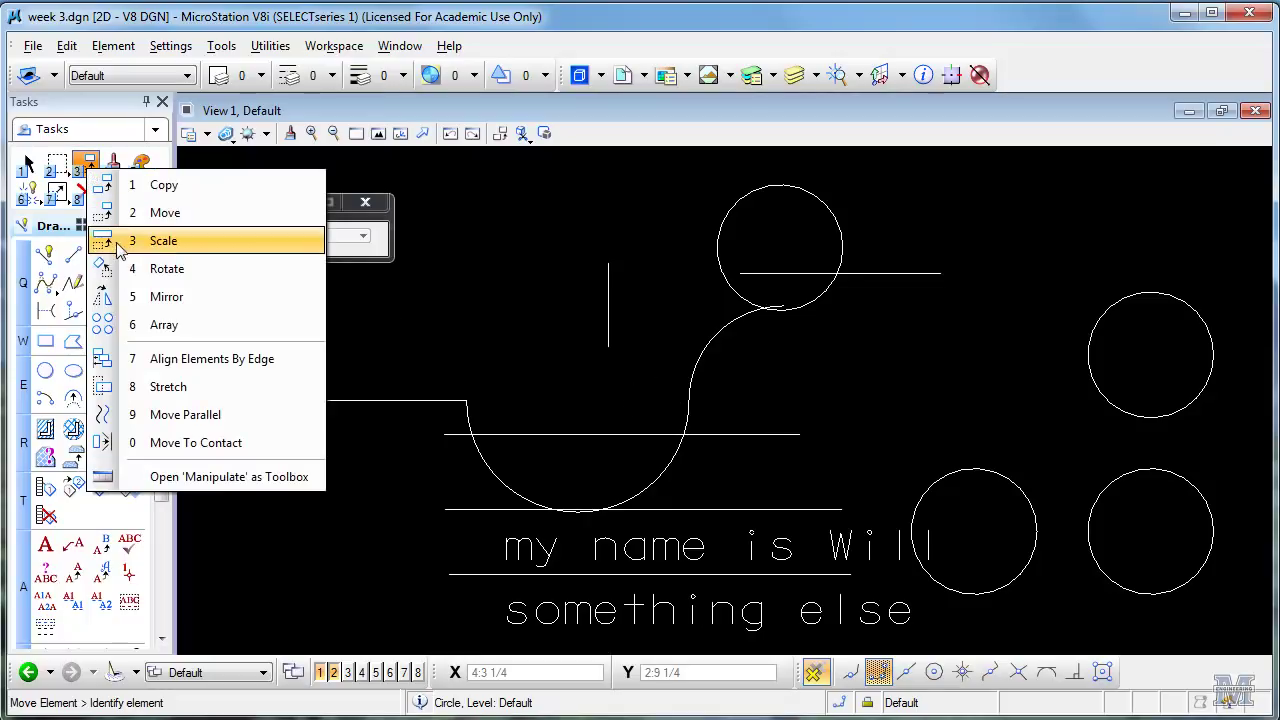
pyautogui.click(131, 270)
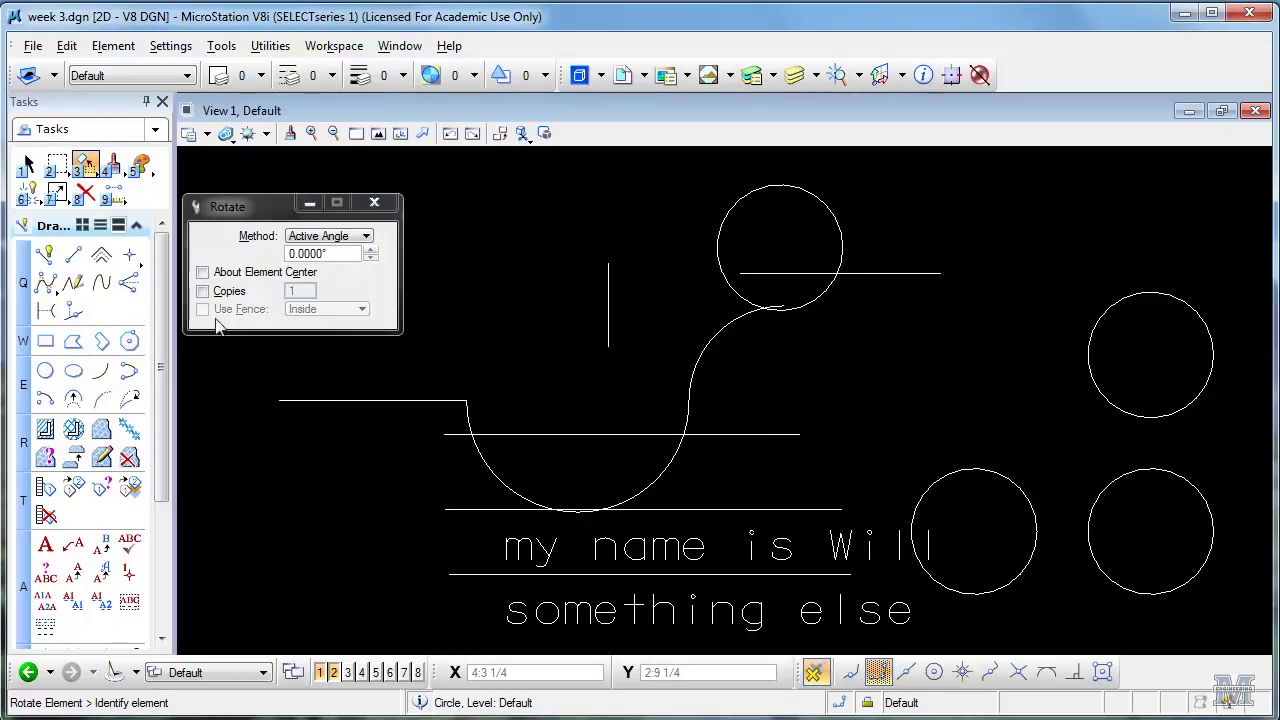
pyautogui.click(298, 401)
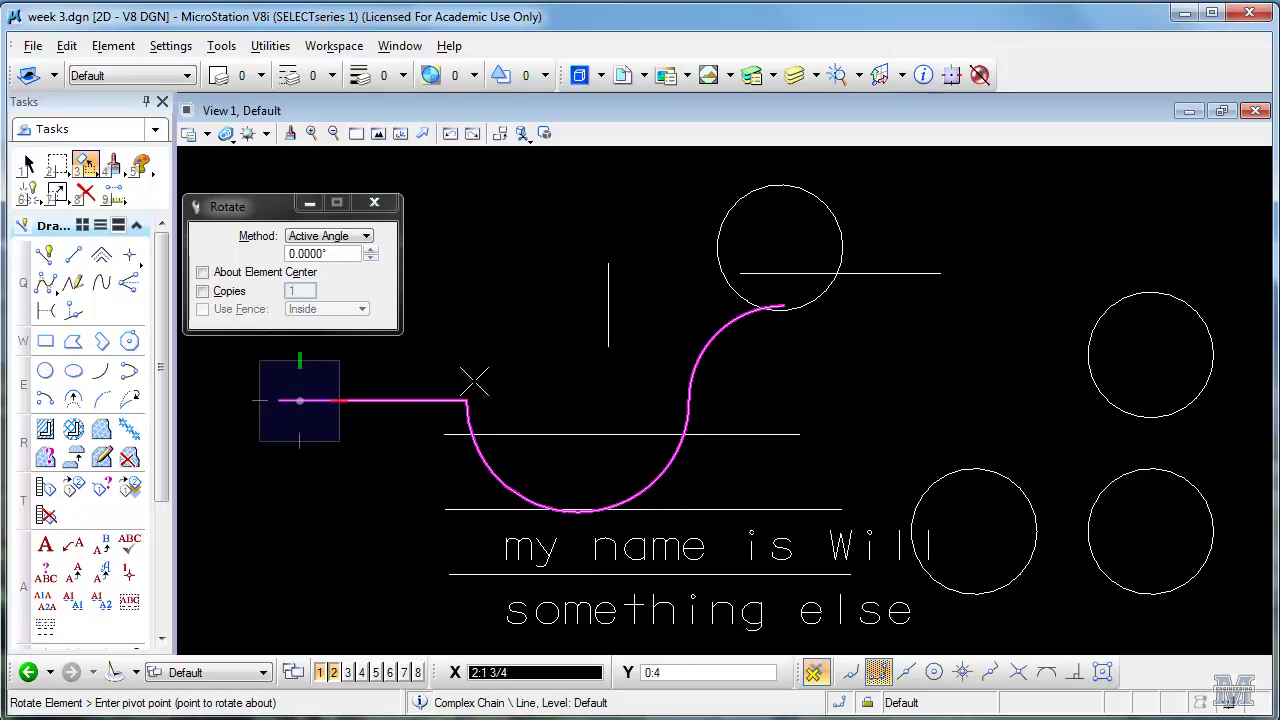
pyautogui.click(280, 401)
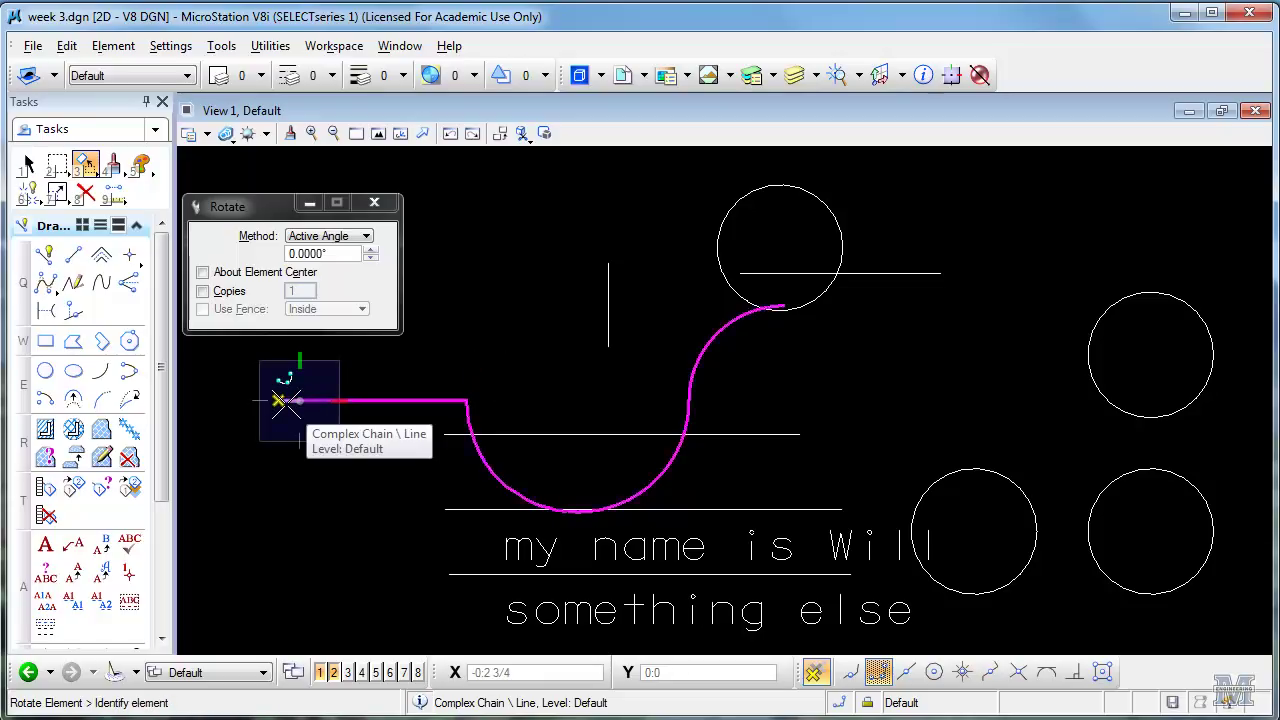
pyautogui.click(688, 422)
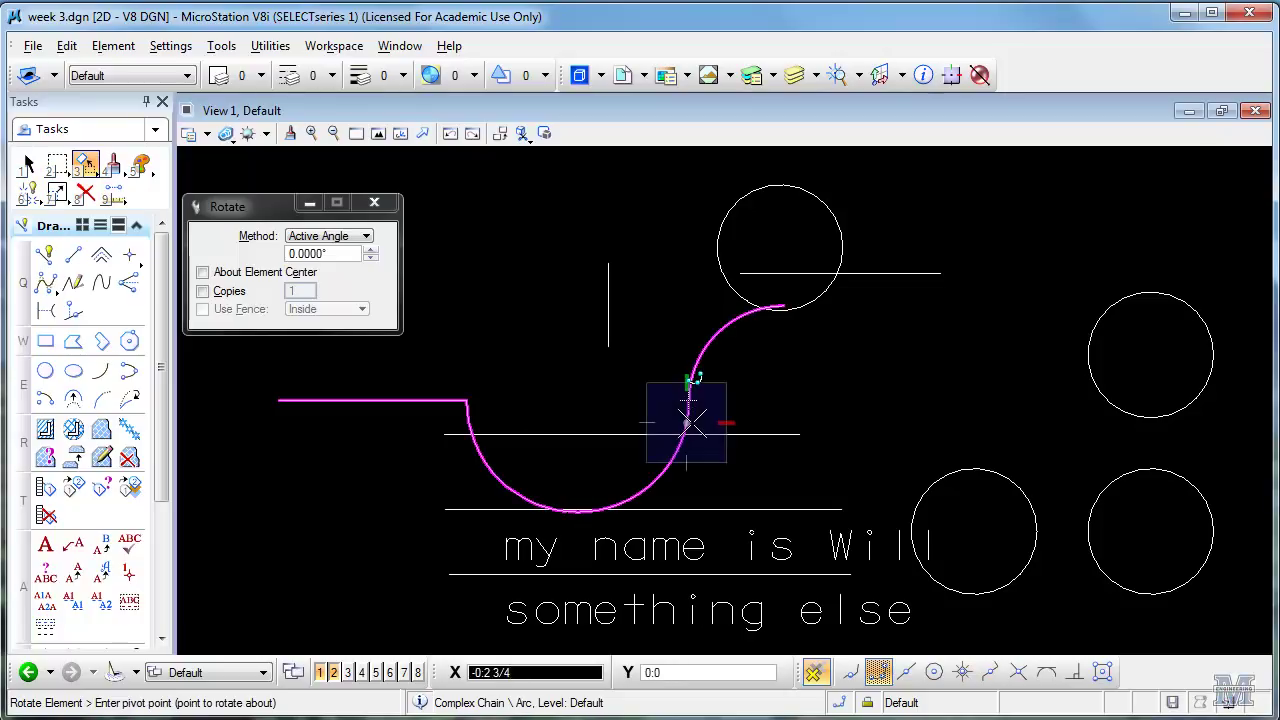
# Rotate the line-and-arc chain counterclockwise about its left endpoint using the 2 Points method.
pyautogui.click(362, 237)
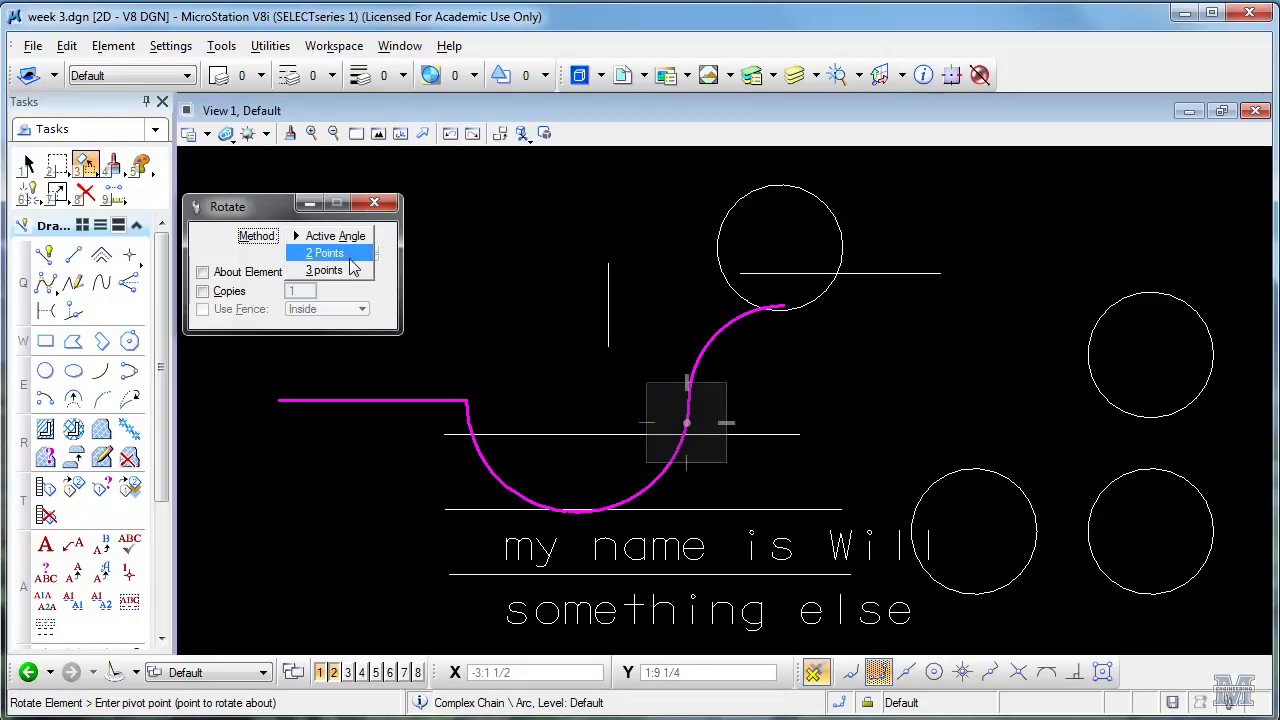
pyautogui.click(326, 253)
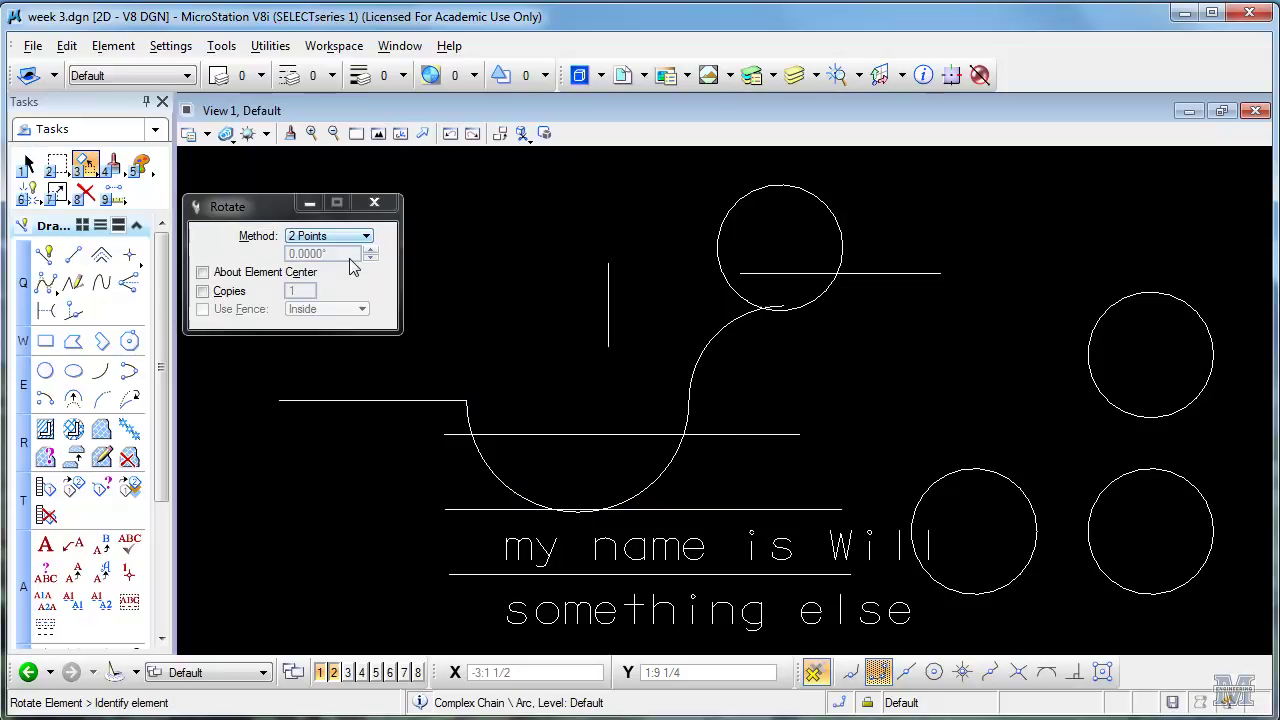
pyautogui.click(283, 398)
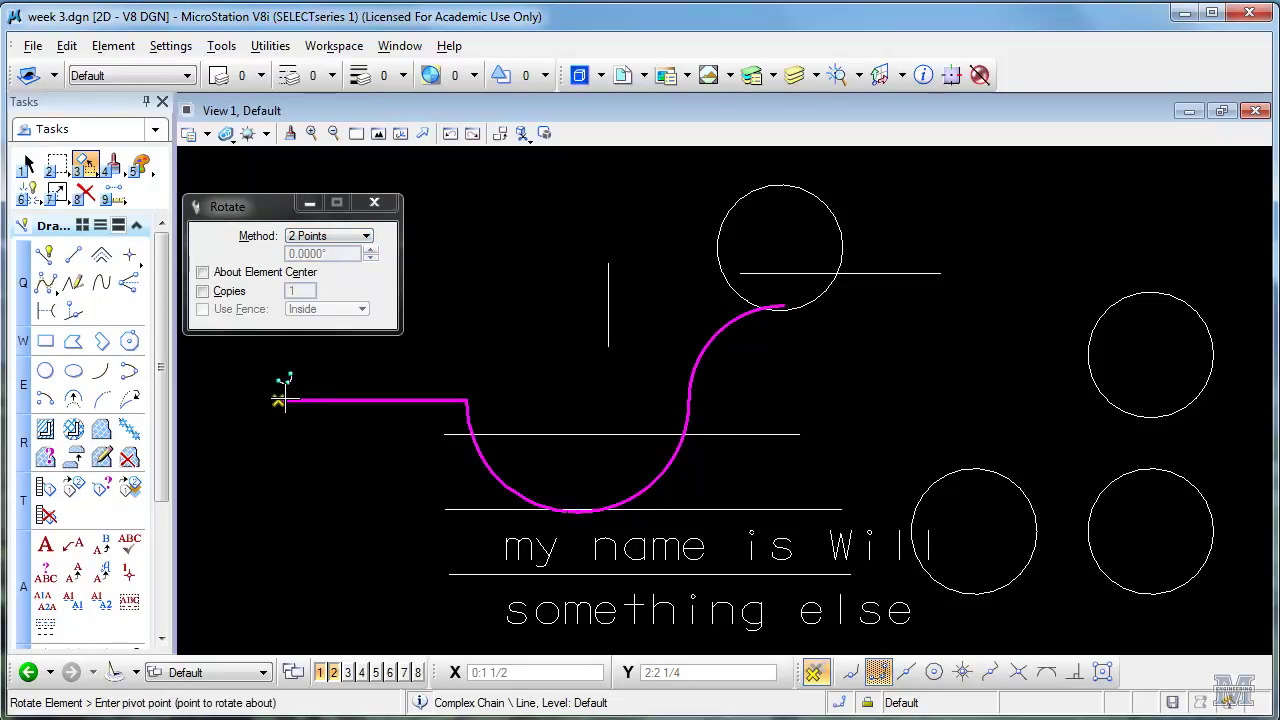
pyautogui.click(279, 401)
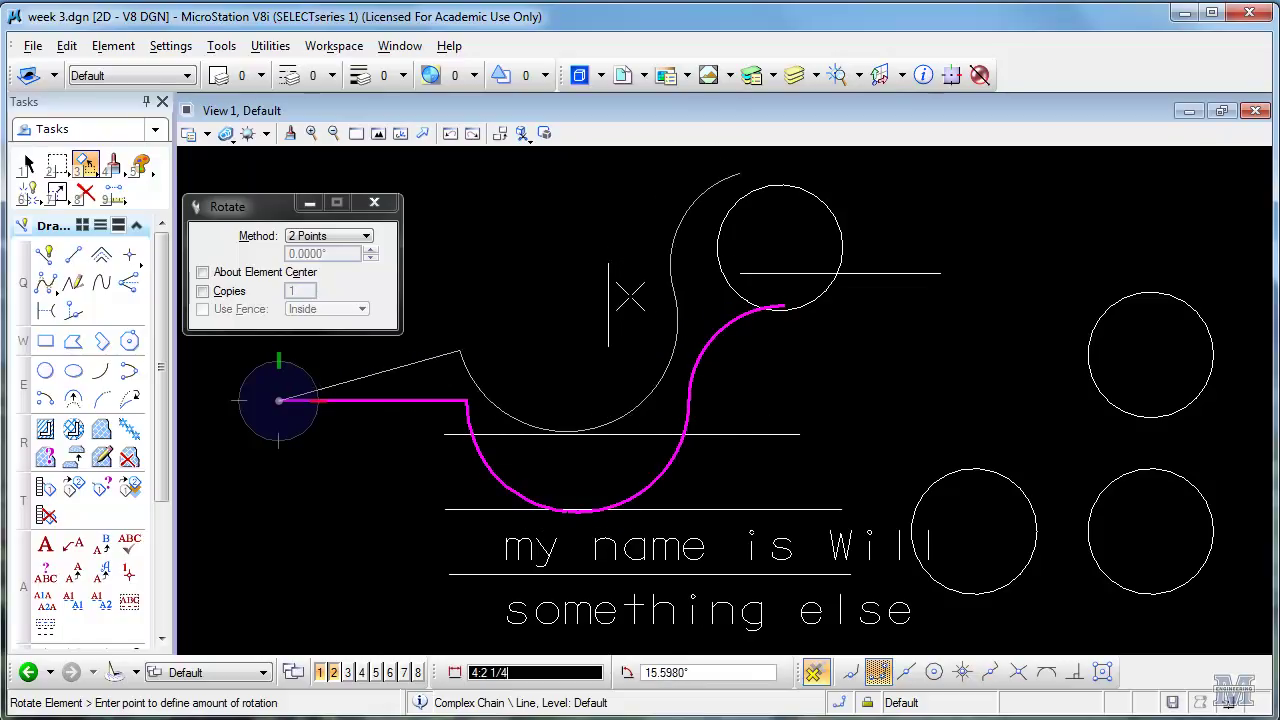
pyautogui.rightClick(506, 290)
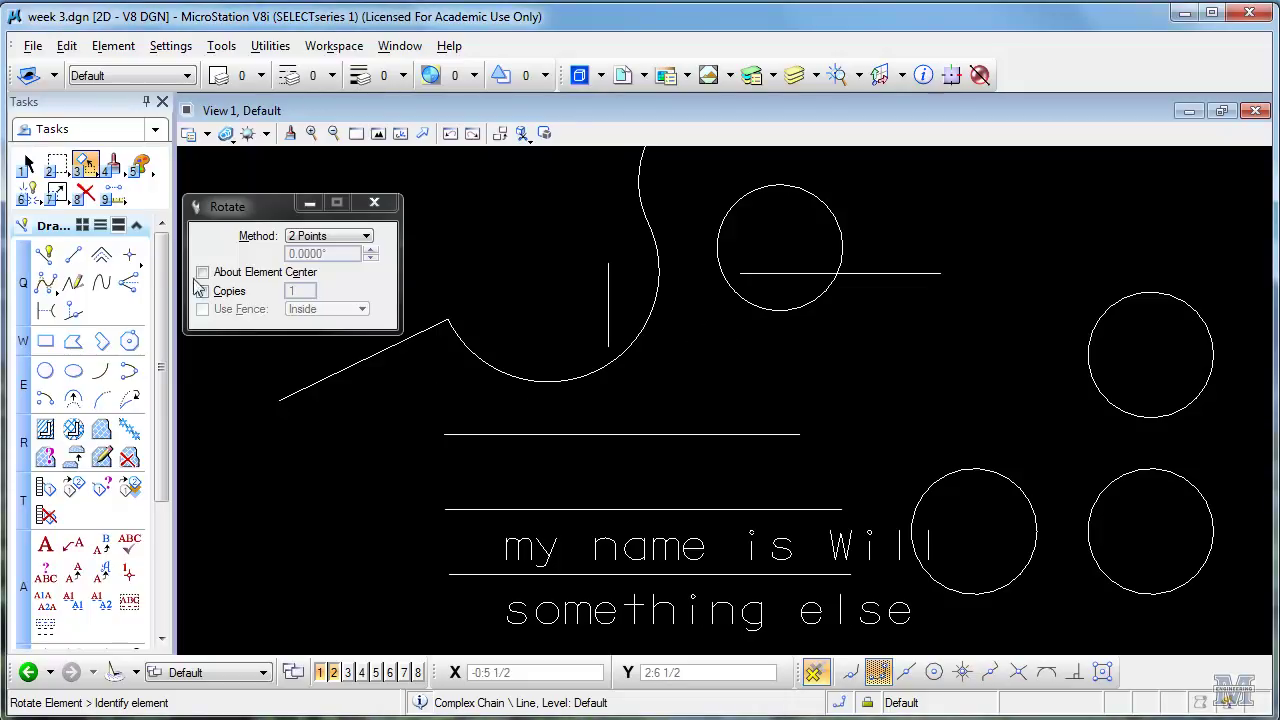
# Enlarge the uppermost circle to a radius of about 1:0 1/4 with Modify Element.
pyautogui.click(58, 197)
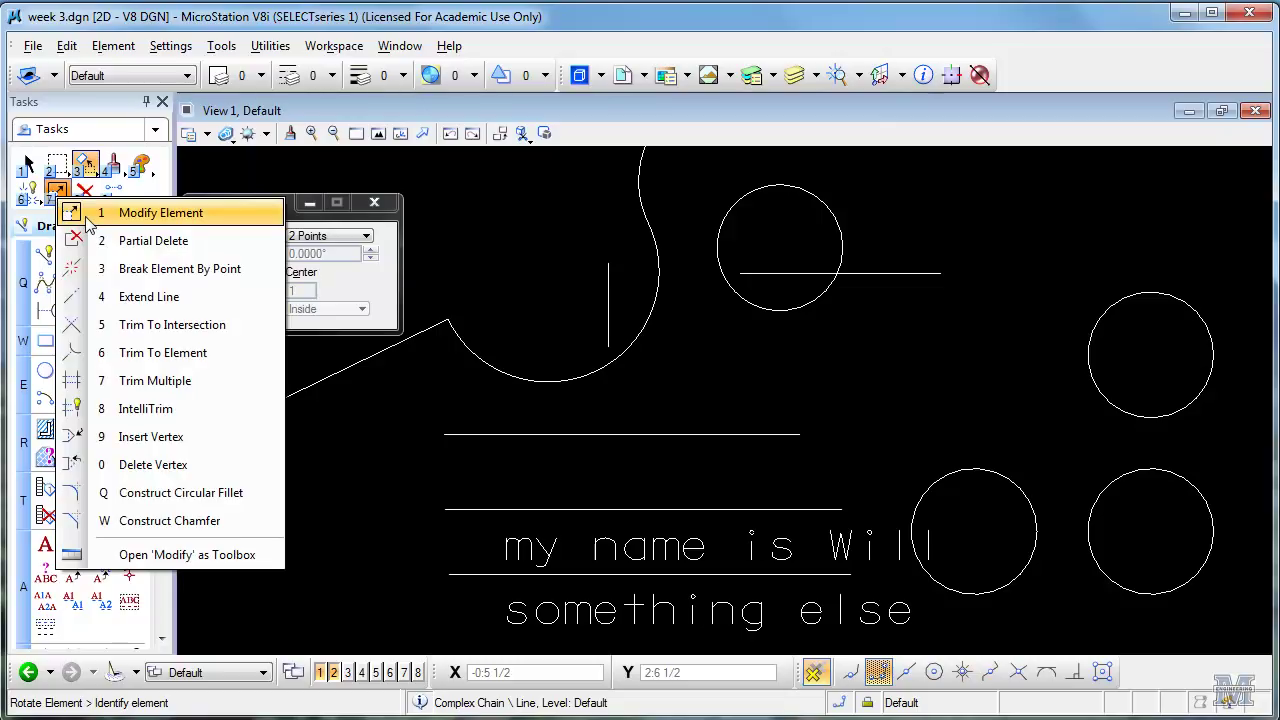
pyautogui.click(150, 213)
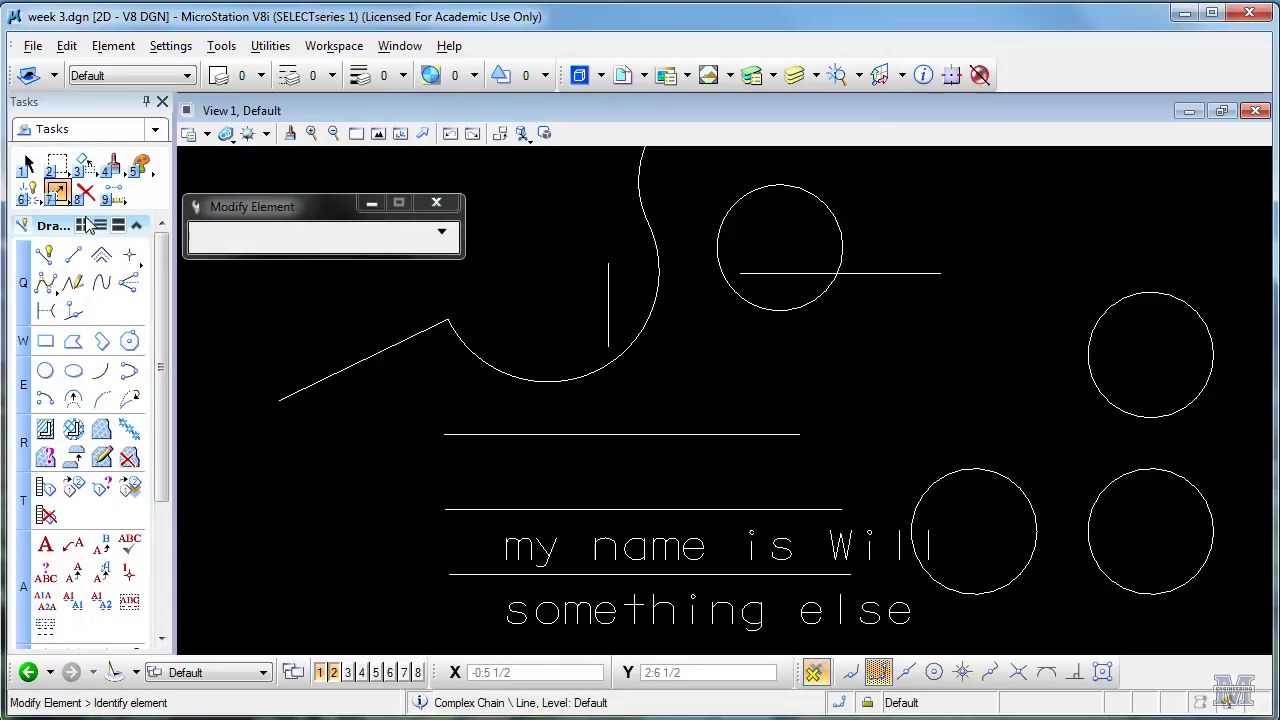
pyautogui.click(719, 228)
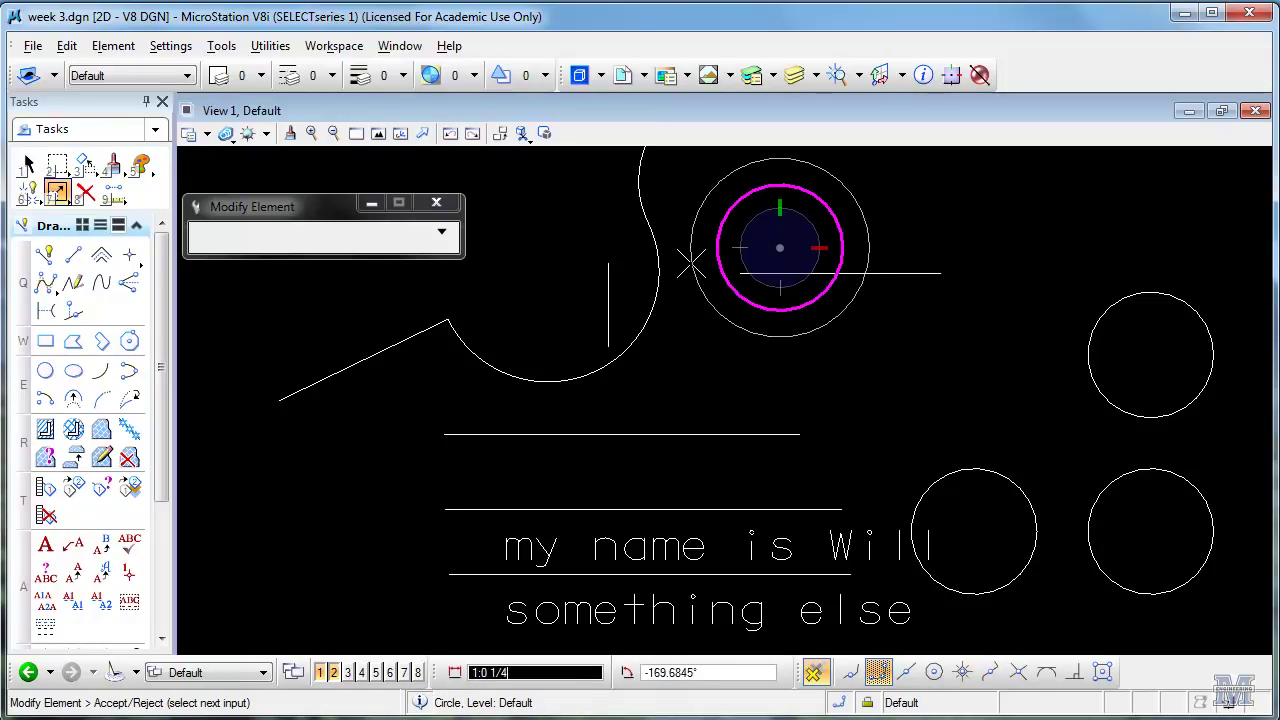
pyautogui.click(690, 262)
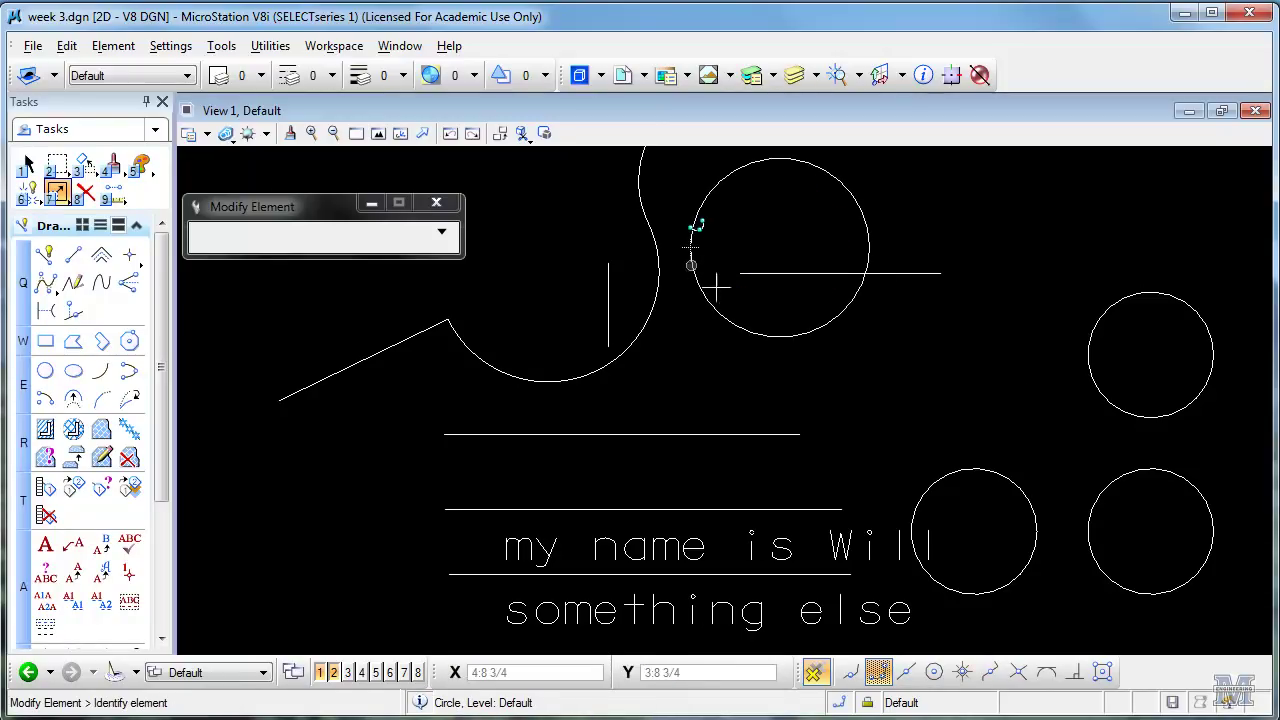
# Stretch the right end of the horizontal line below the chain's arc to a total length of about 7:3.
pyautogui.click(791, 434)
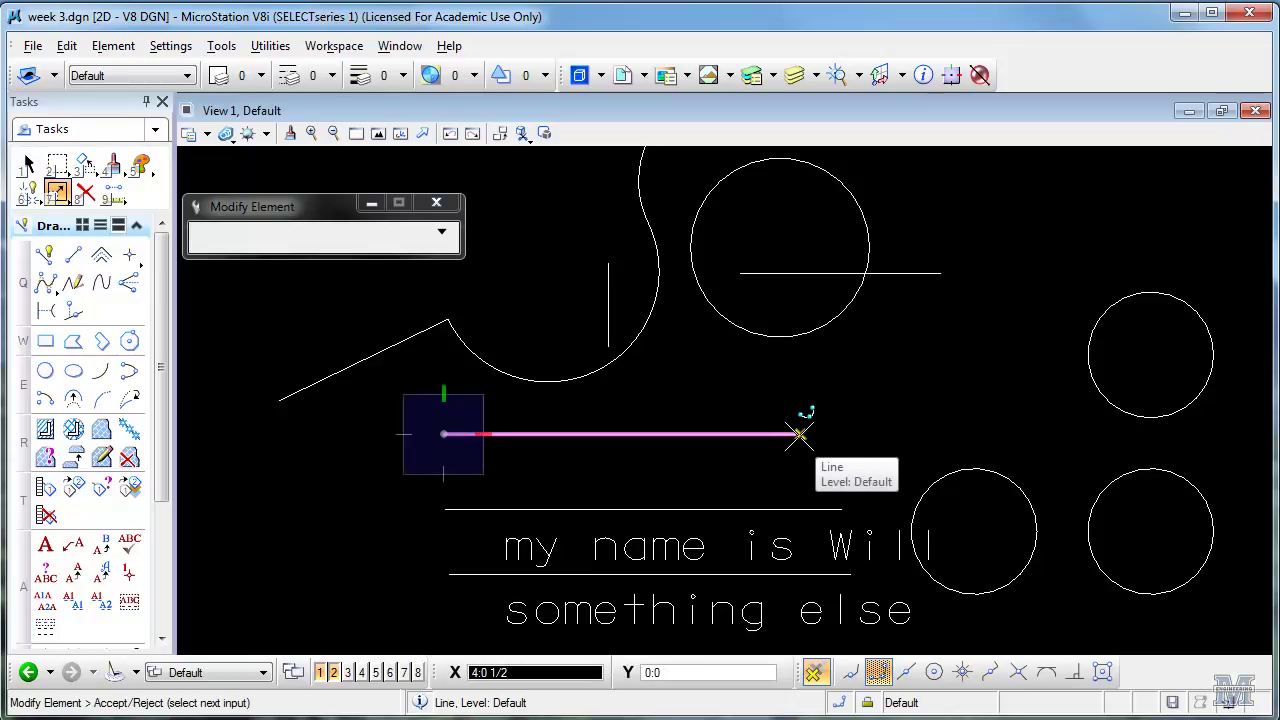
pyautogui.click(797, 434)
pyautogui.click(789, 434)
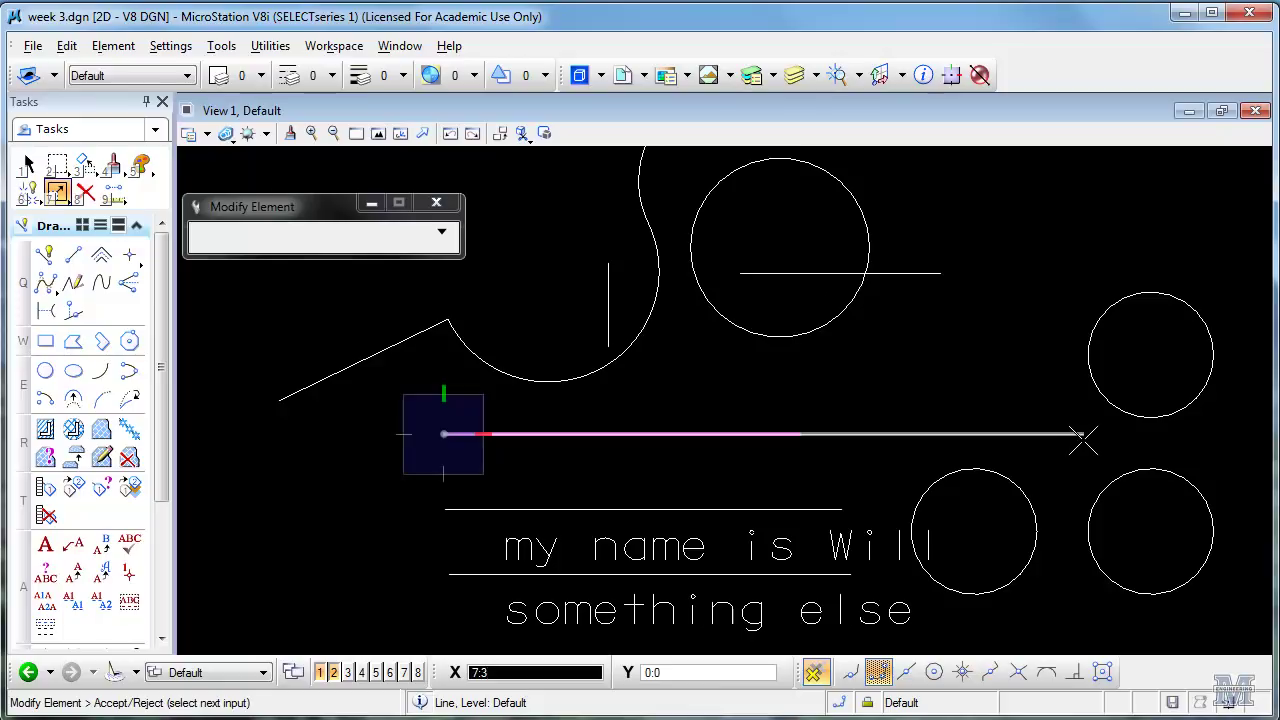
pyautogui.click(1081, 436)
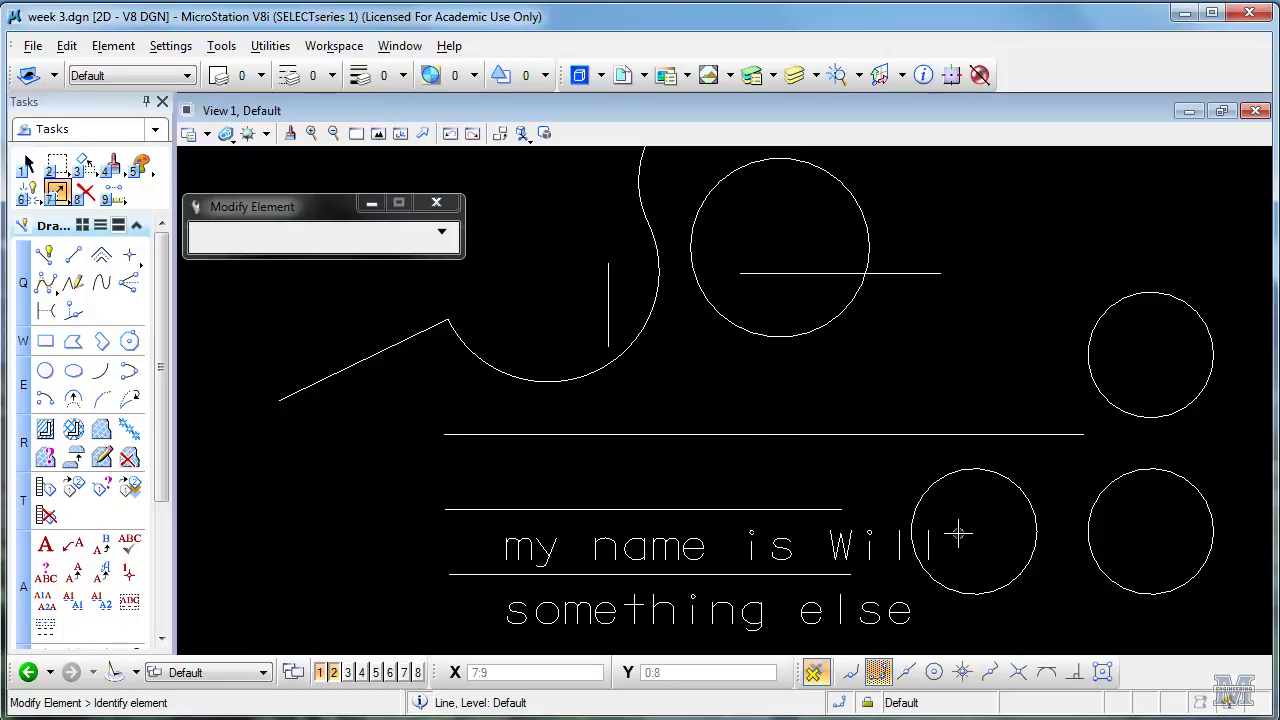
# Remove the left quarter of the horizontal line above the "my name is" text with Partial Delete.
pyautogui.click(57, 195)
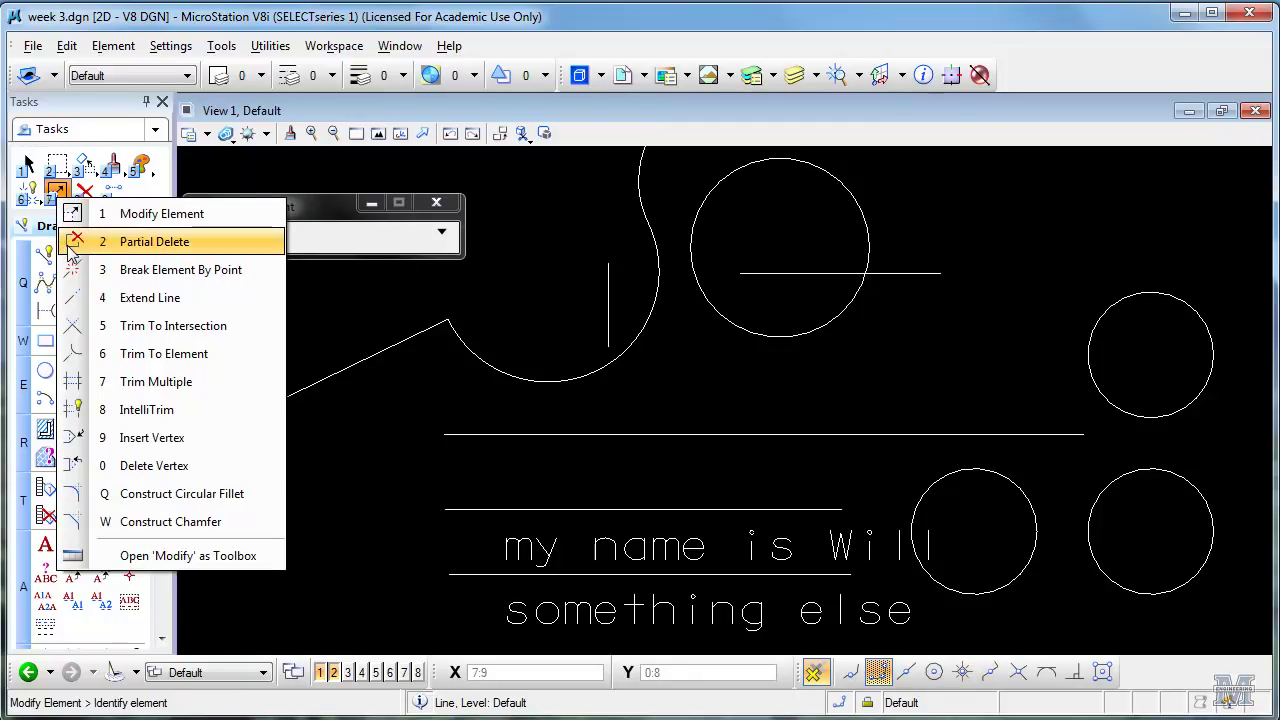
pyautogui.click(68, 245)
pyautogui.click(445, 509)
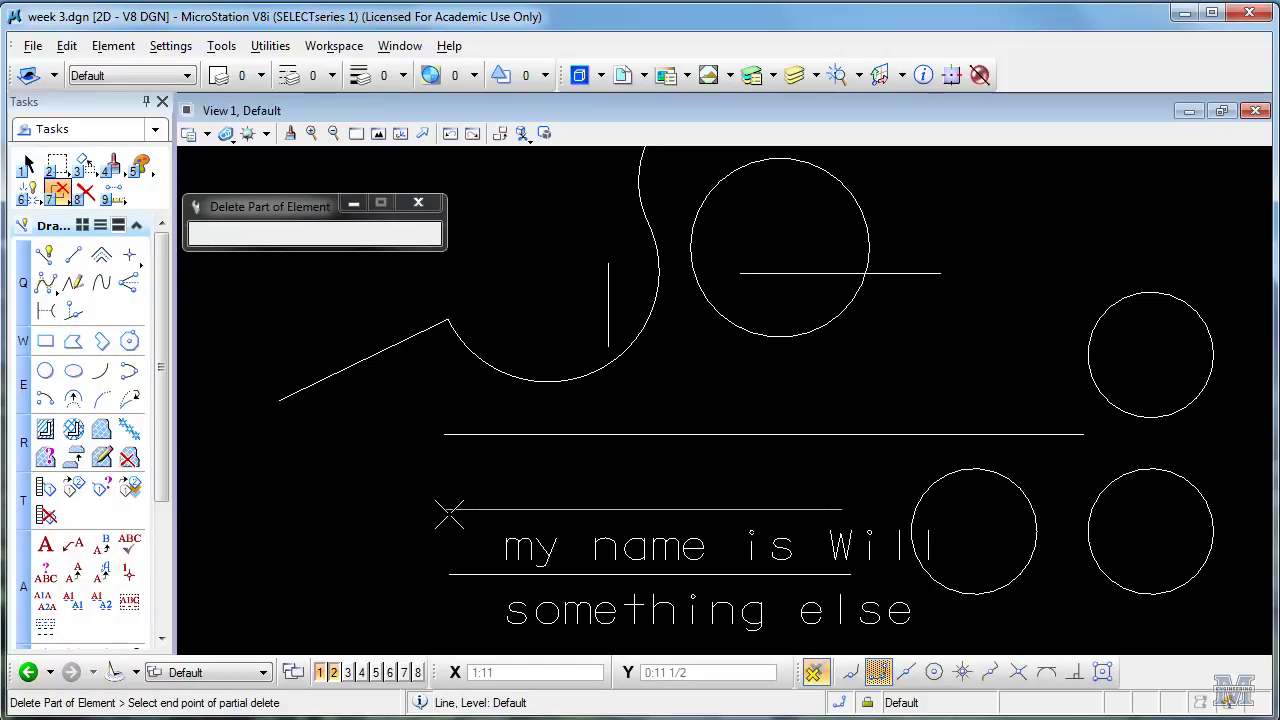
pyautogui.click(545, 509)
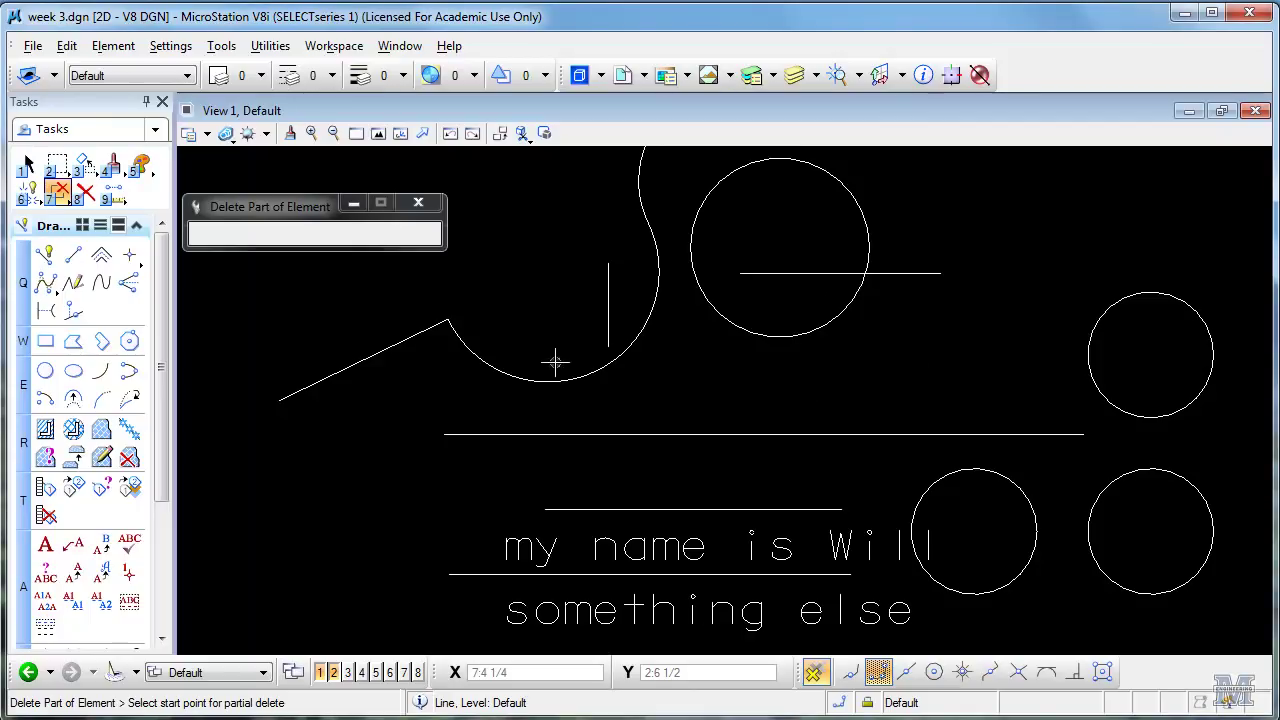
# Add the three equal circles to one selection set and move them together horizontally left by about 8:1 1/2.
pyautogui.click(85, 168)
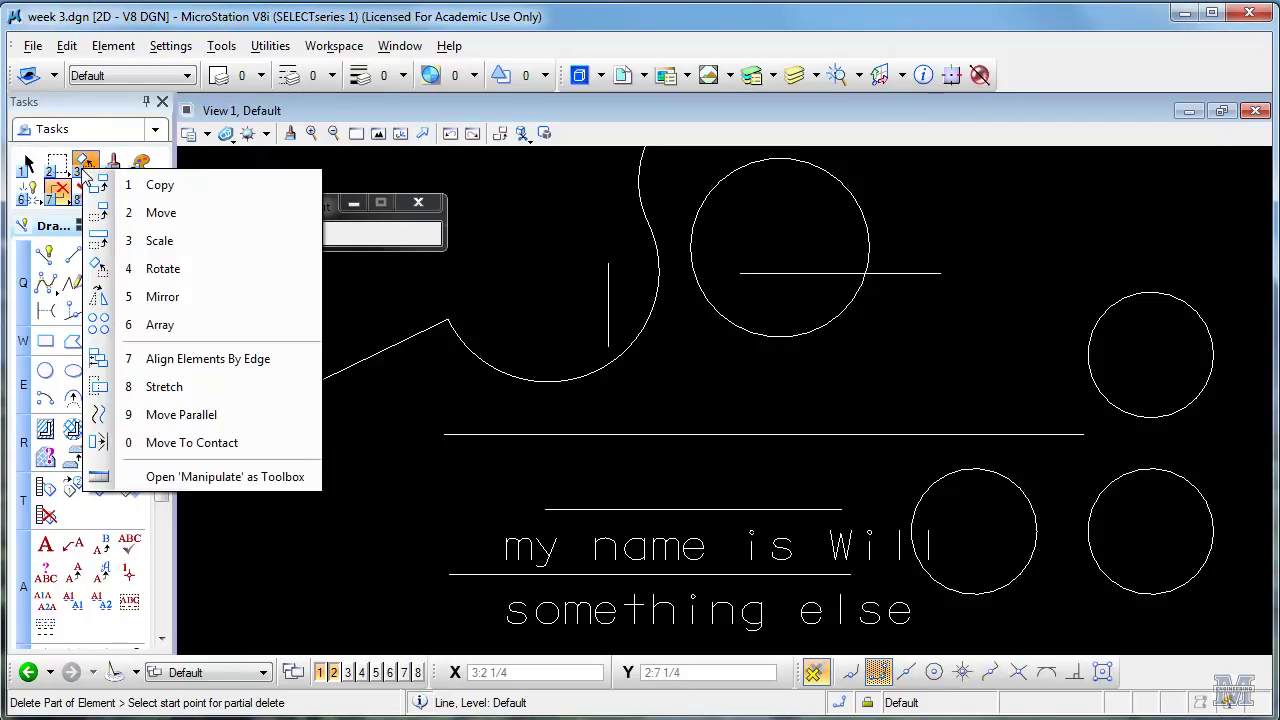
pyautogui.click(102, 213)
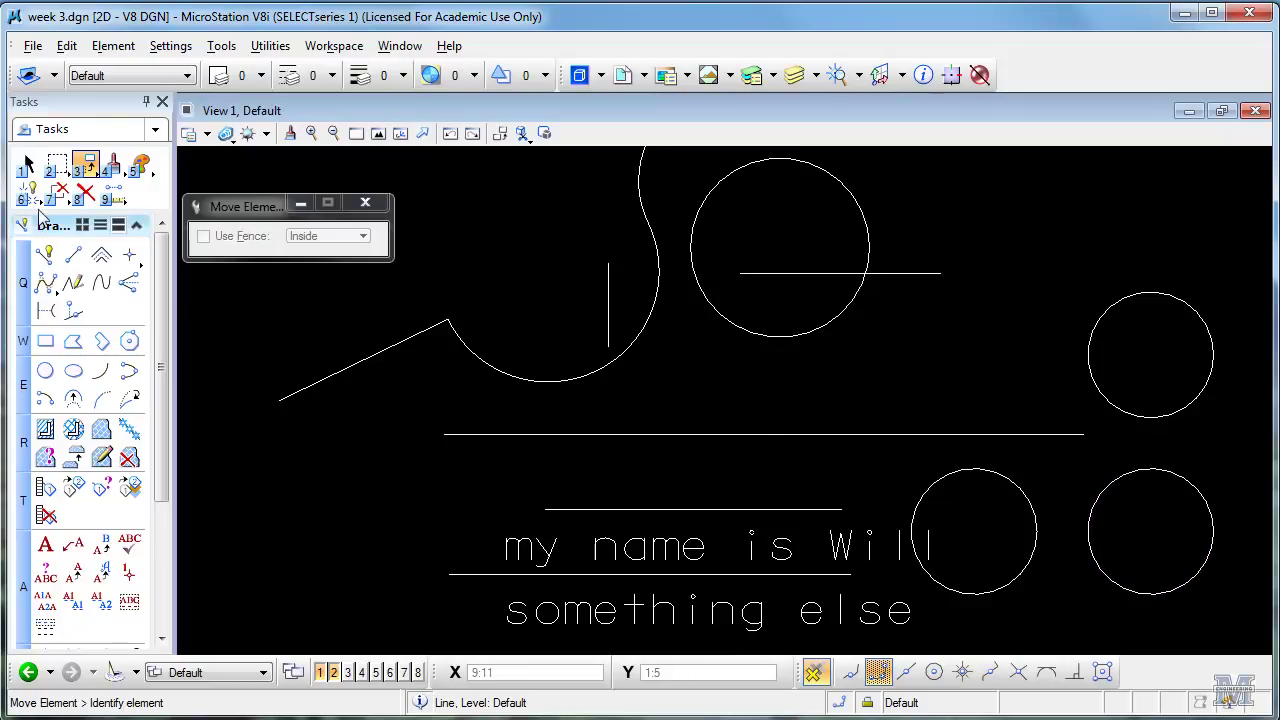
pyautogui.click(27, 166)
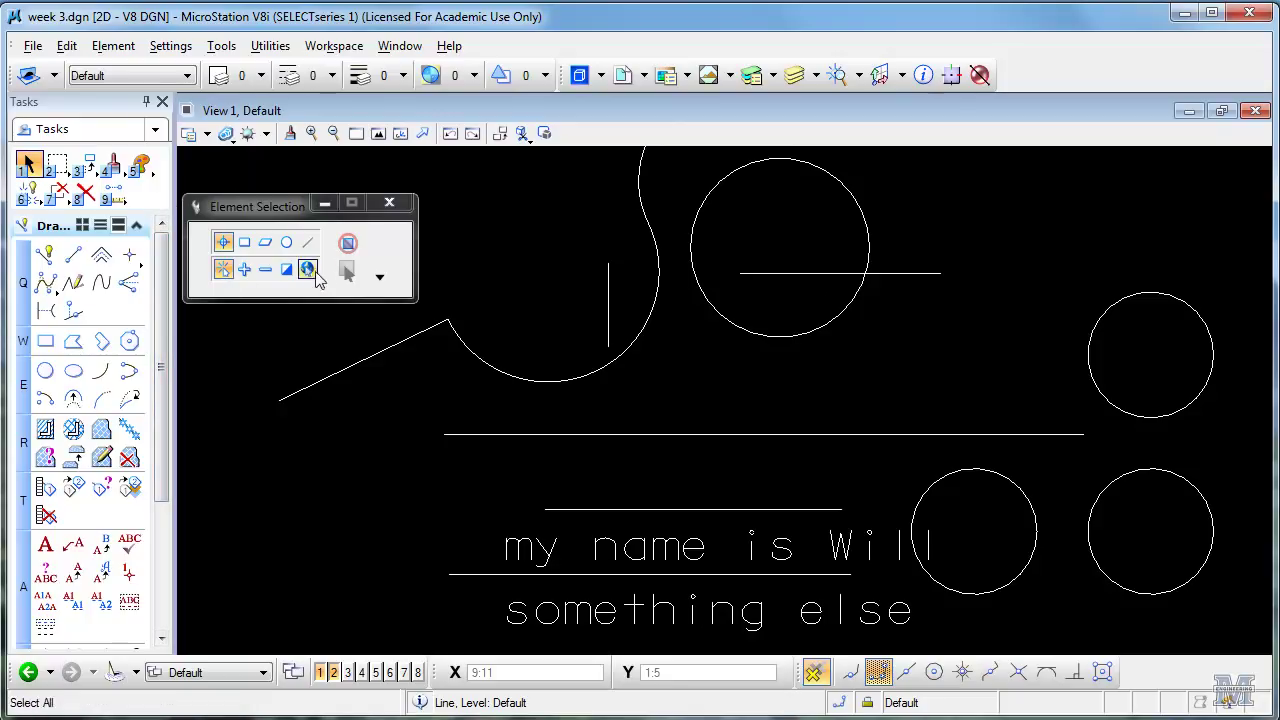
pyautogui.click(243, 271)
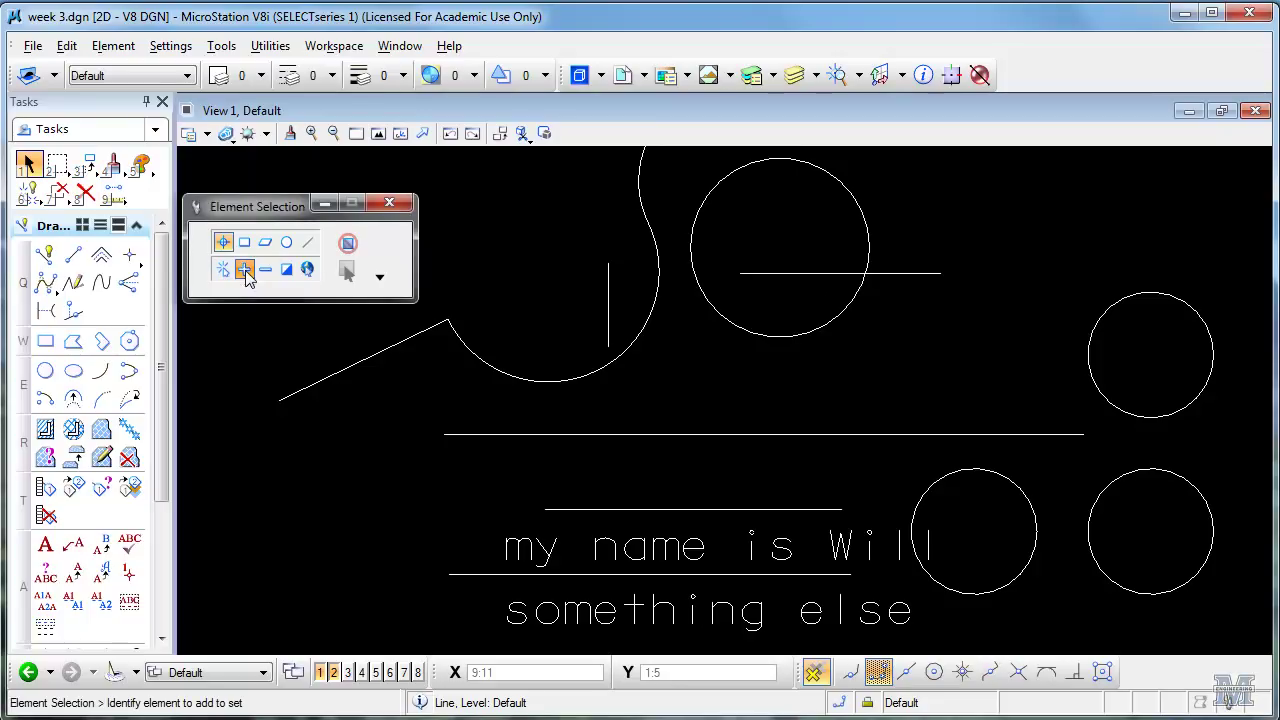
pyautogui.click(950, 472)
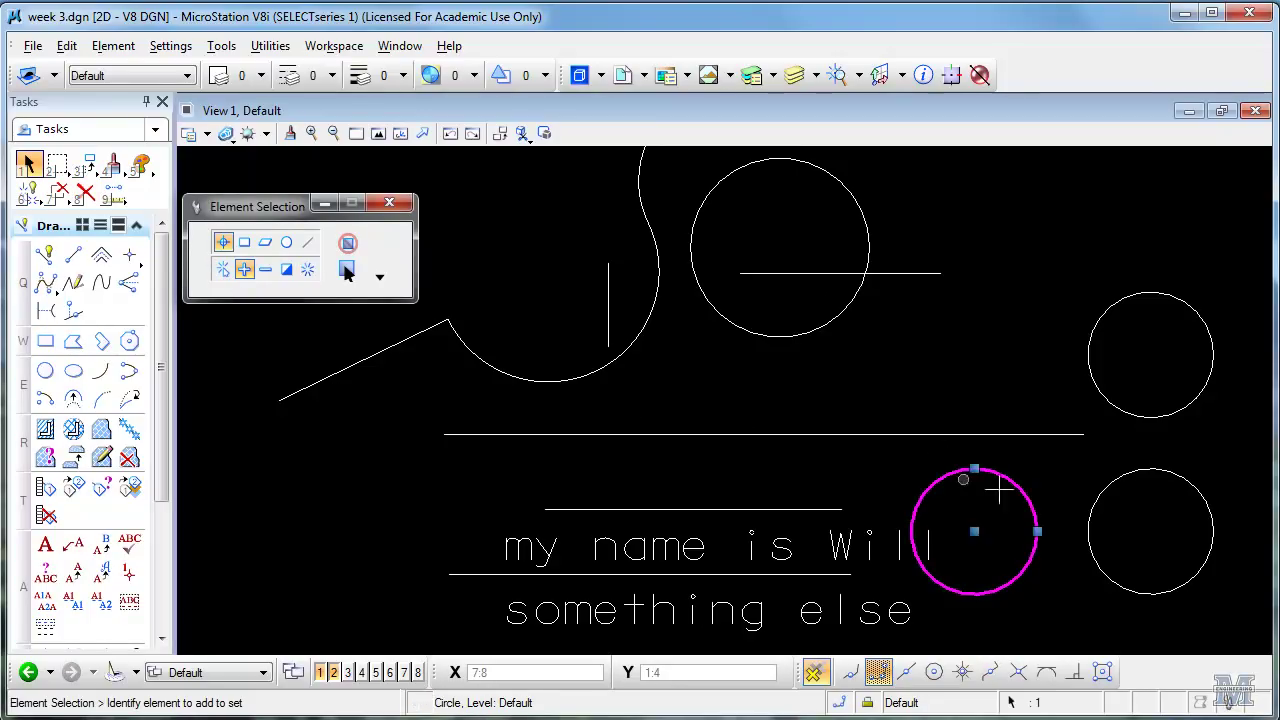
pyautogui.click(1110, 487)
pyautogui.click(1196, 399)
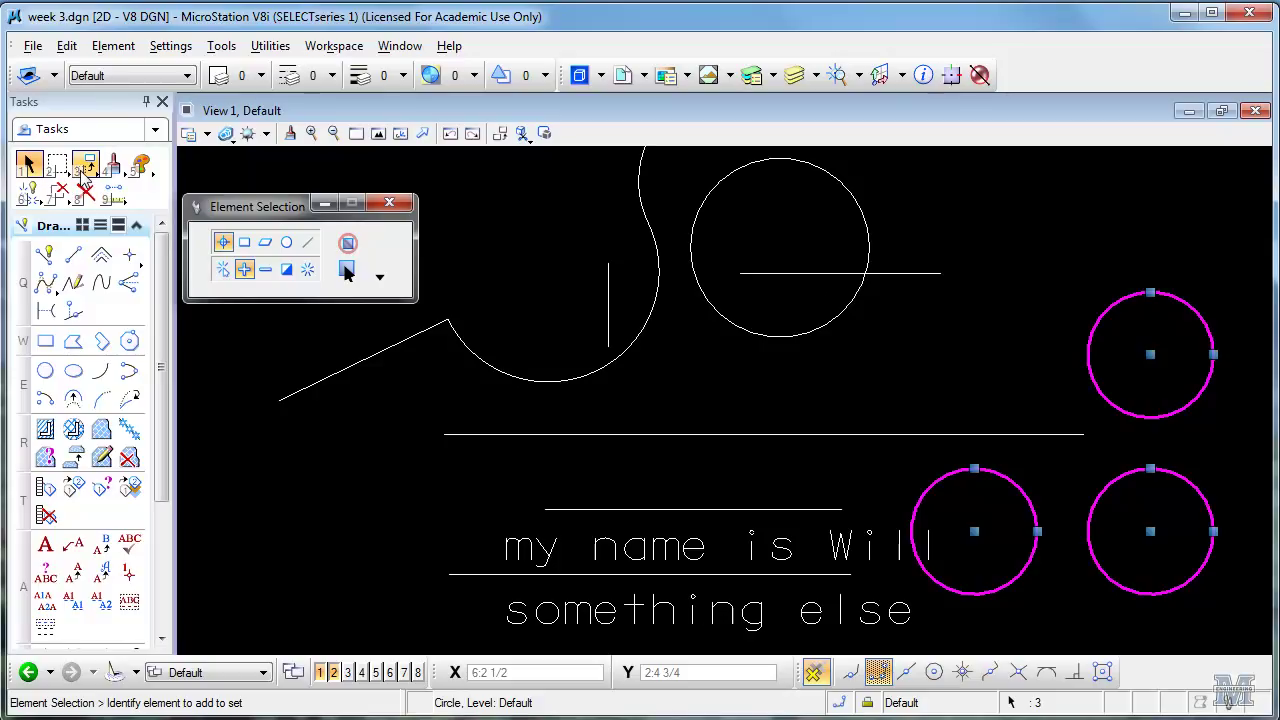
pyautogui.click(85, 168)
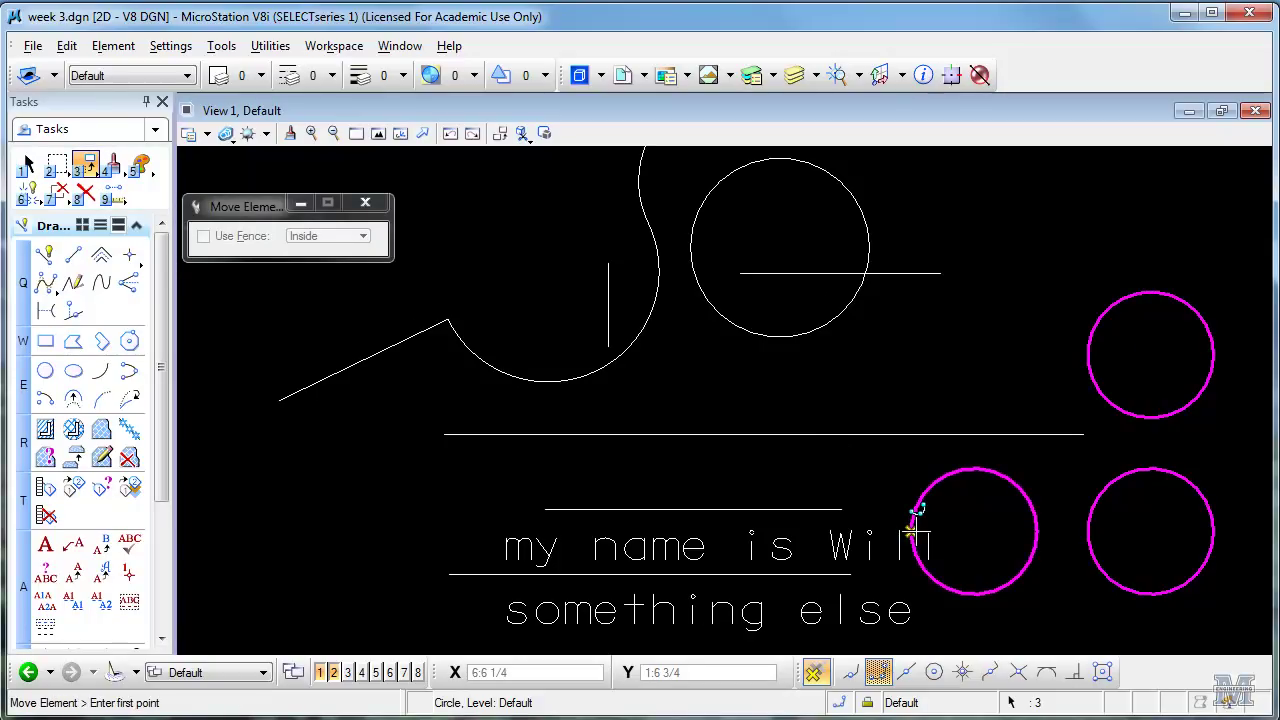
pyautogui.click(911, 530)
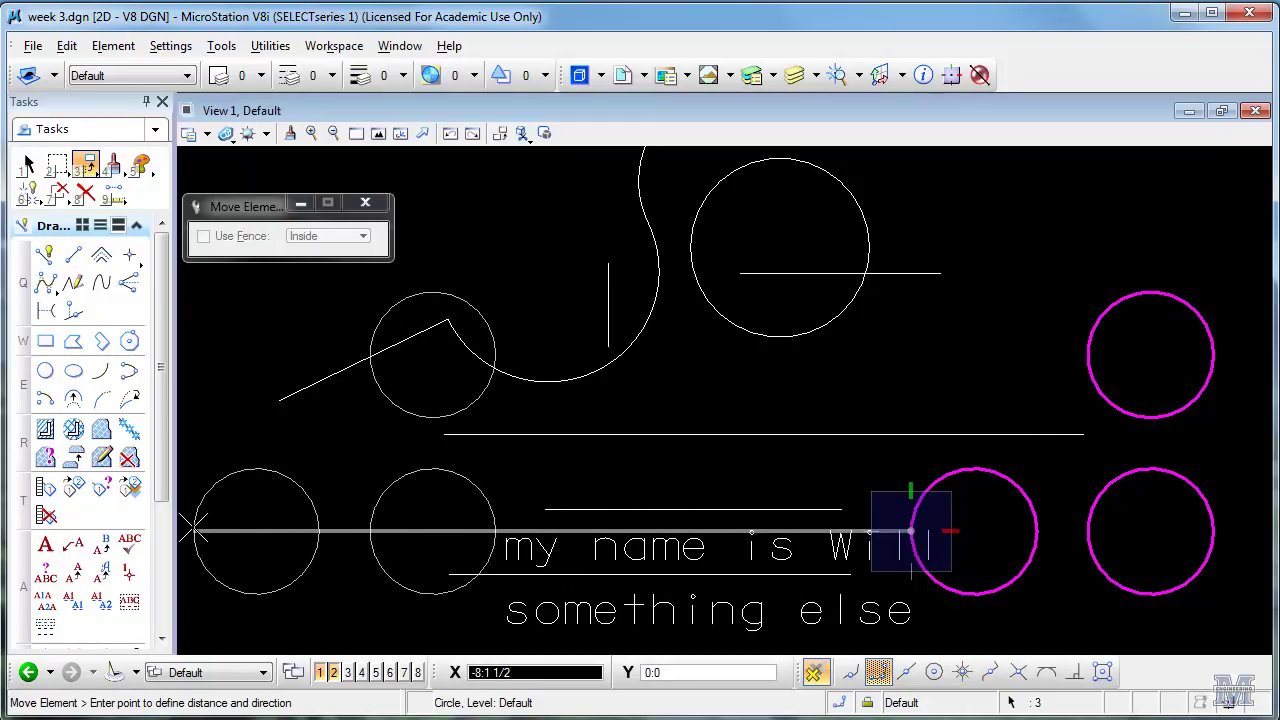
pyautogui.click(195, 530)
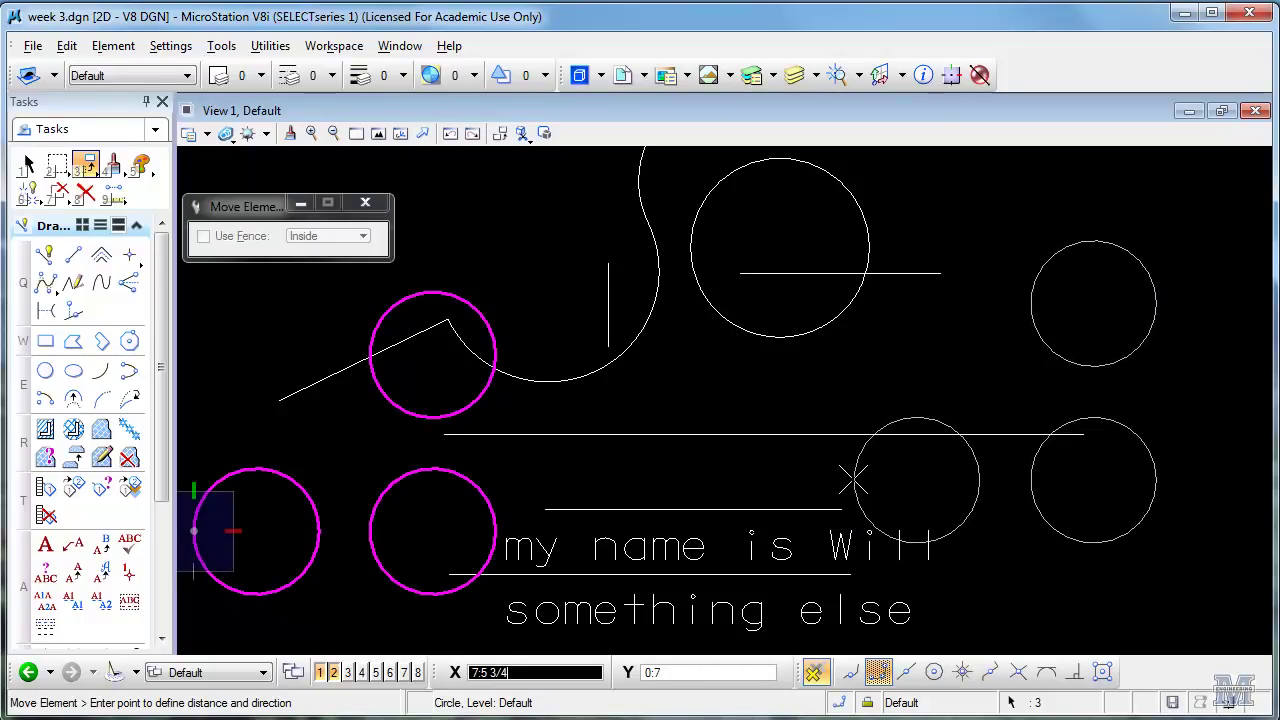
pyautogui.press('Escape')
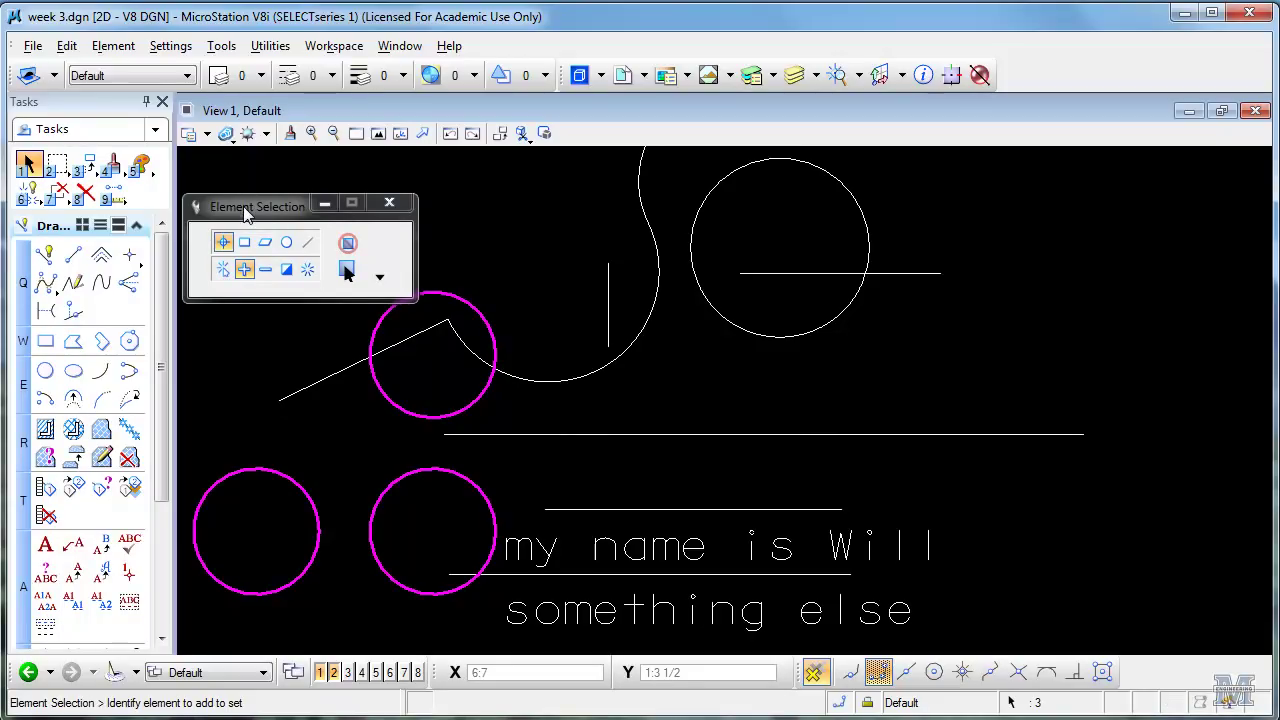
# Clear the circle selection, then select every element in the drawing and delete them all.
pyautogui.click(307, 271)
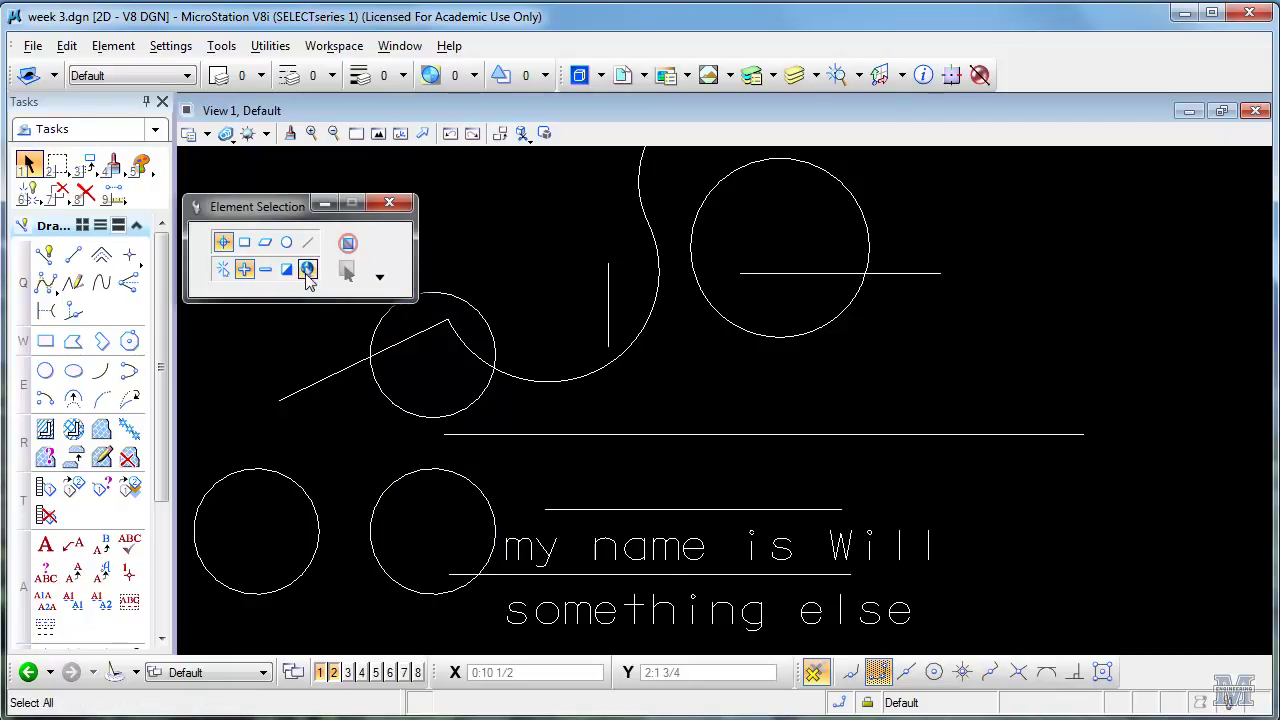
pyautogui.click(307, 271)
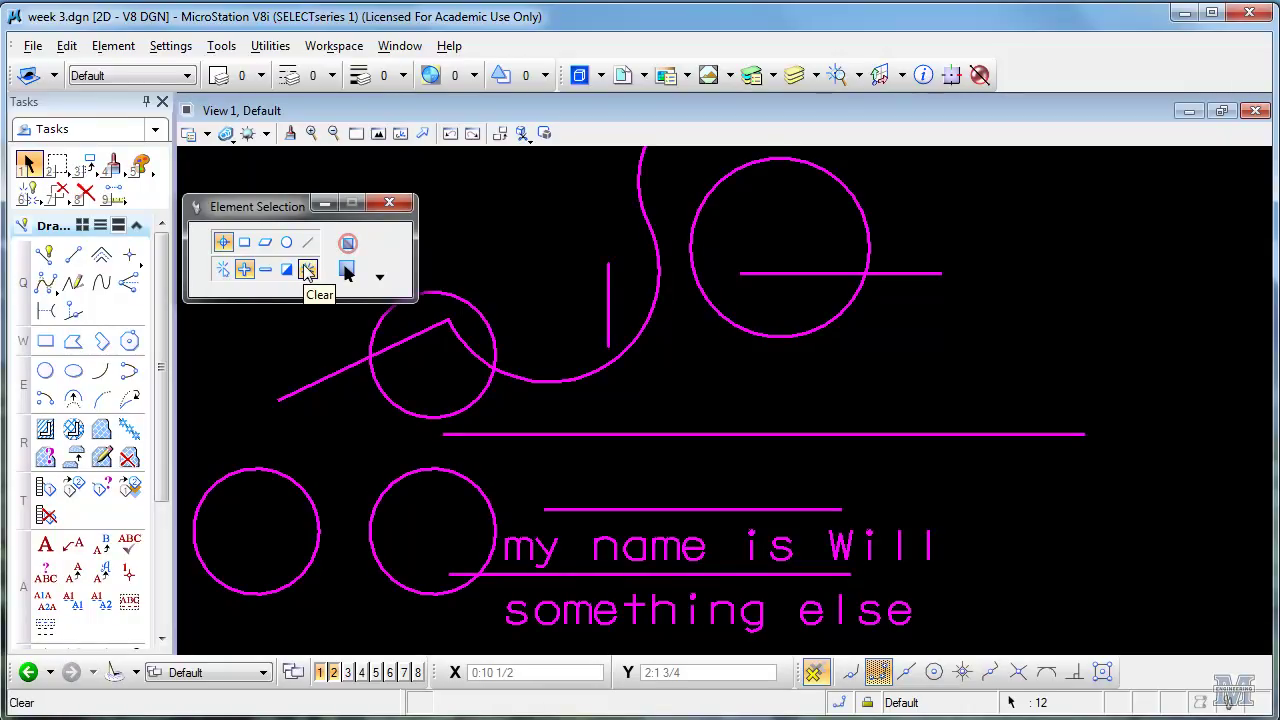
pyautogui.click(307, 271)
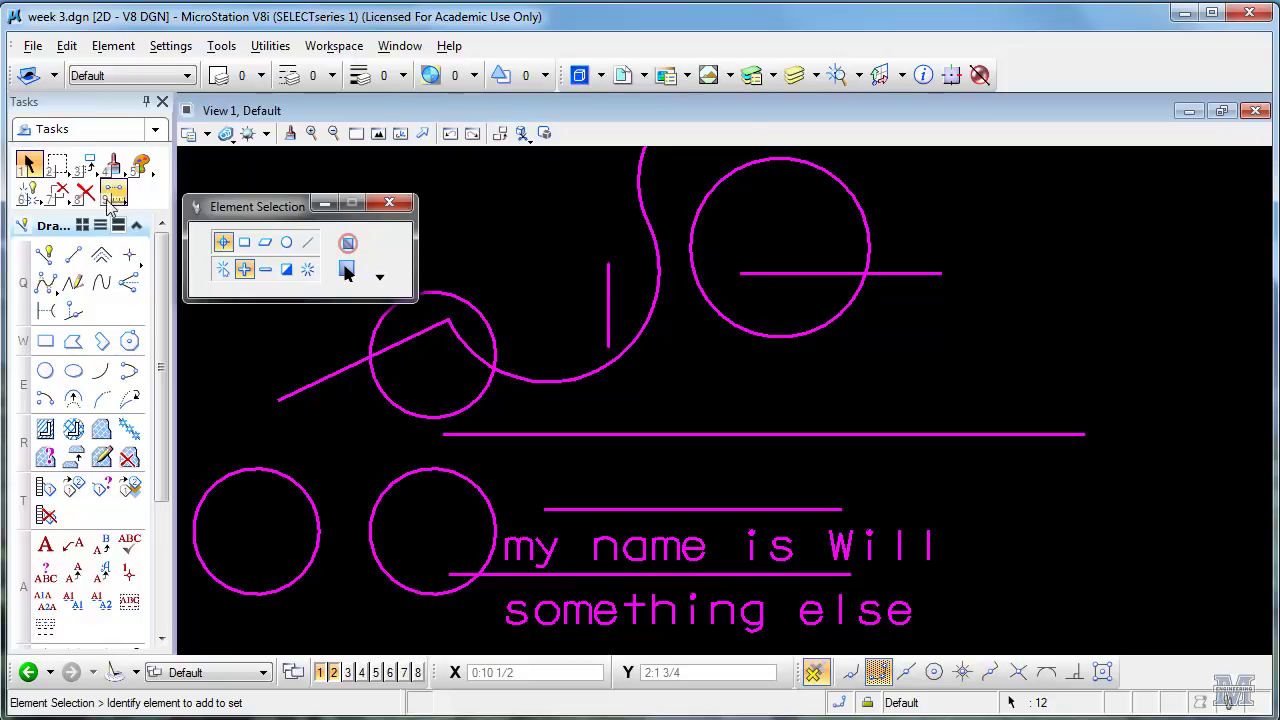
pyautogui.click(86, 196)
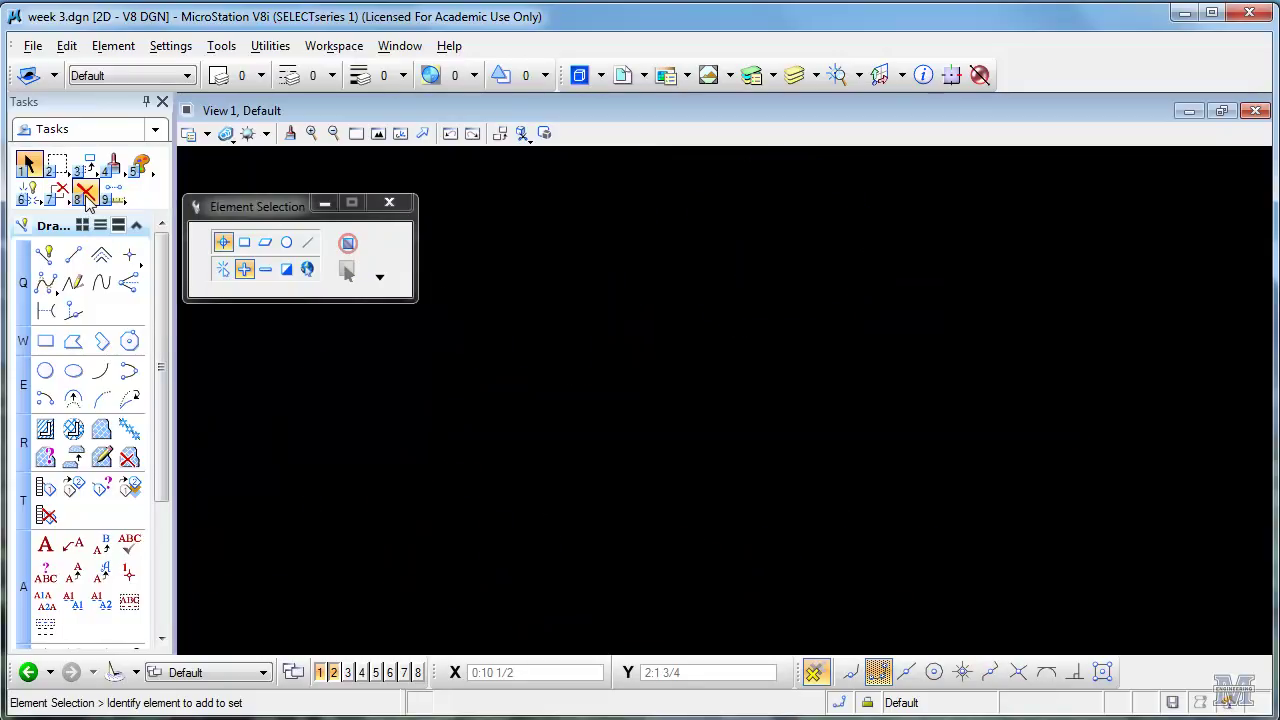
# Undo the last three operations: the full deletion, the three-circle move and the partial line deletion.
pyautogui.hotkey('ctrl', 'z')
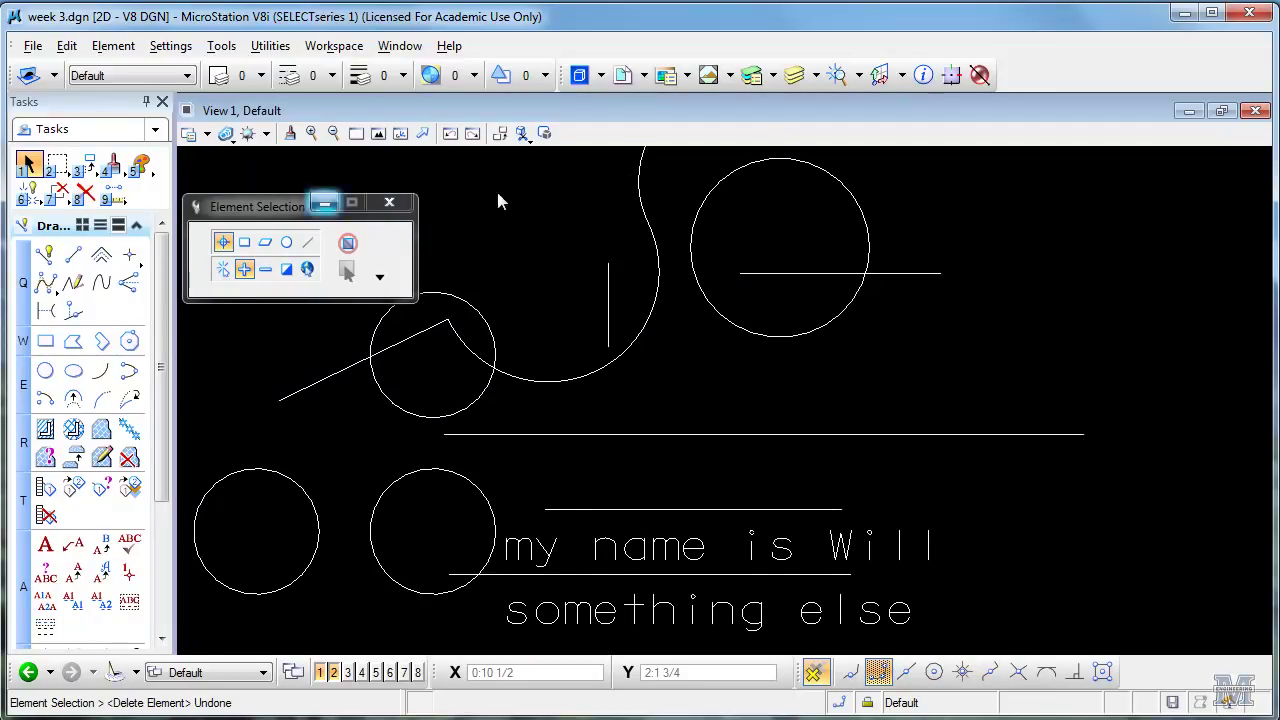
pyautogui.hotkey('ctrl', 'z')
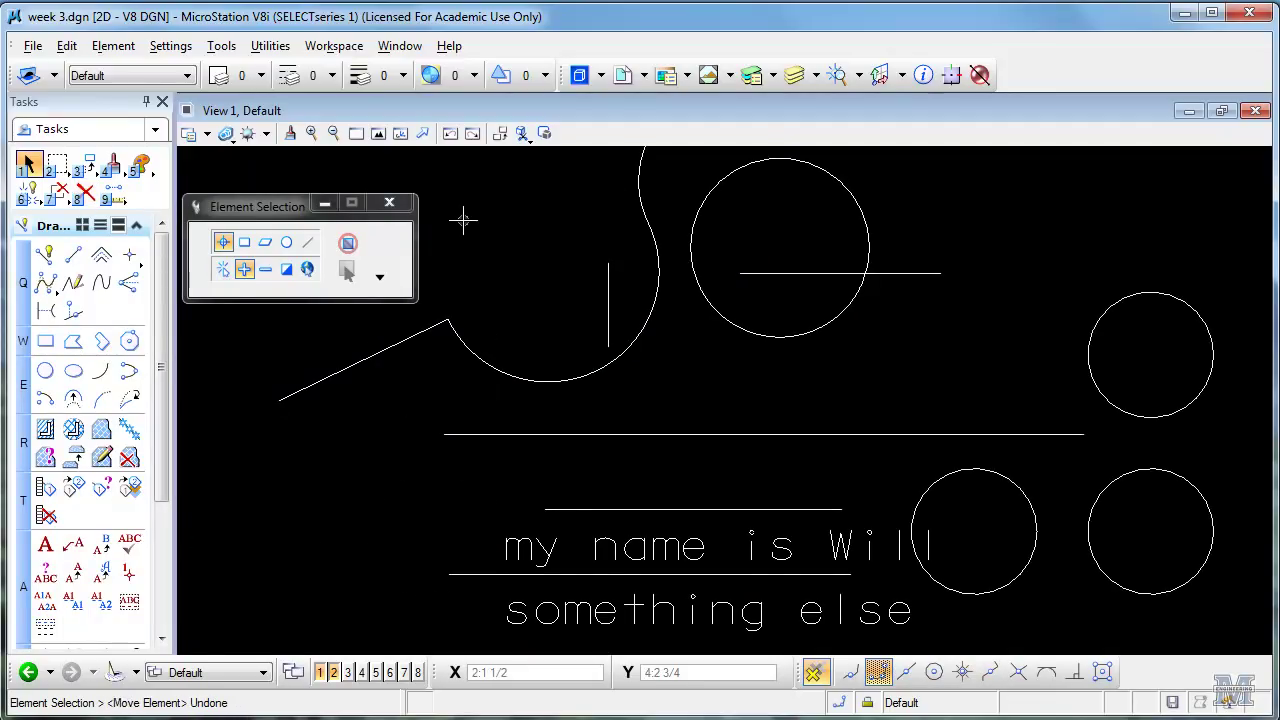
pyautogui.hotkey('ctrl', 'z')
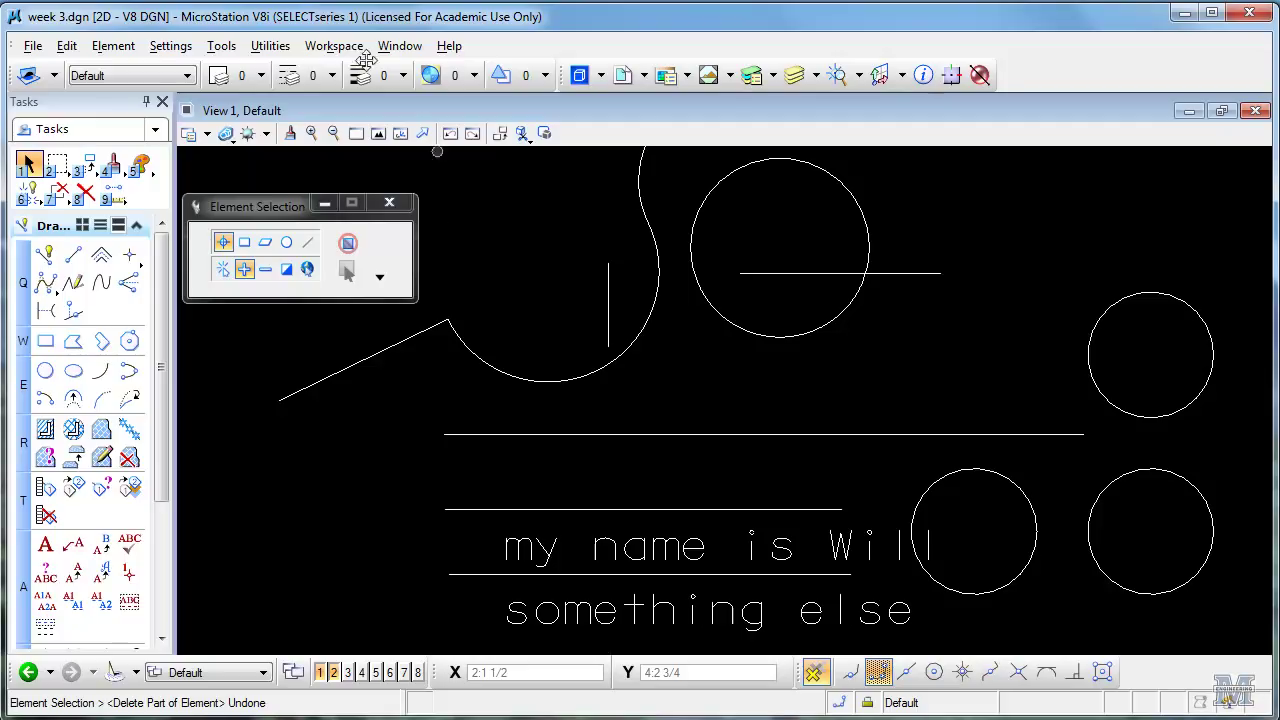
# Redo the partial line deletion and the move of the three circles.
pyautogui.click(74, 50)
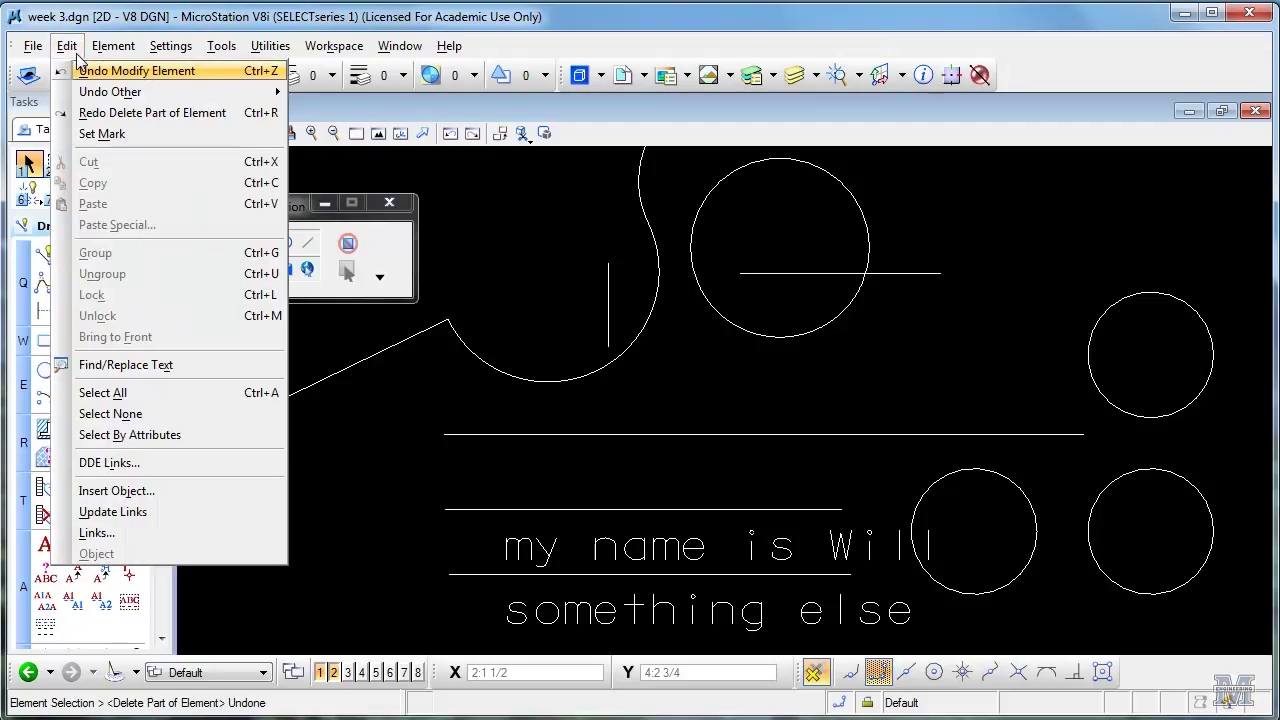
pyautogui.click(95, 115)
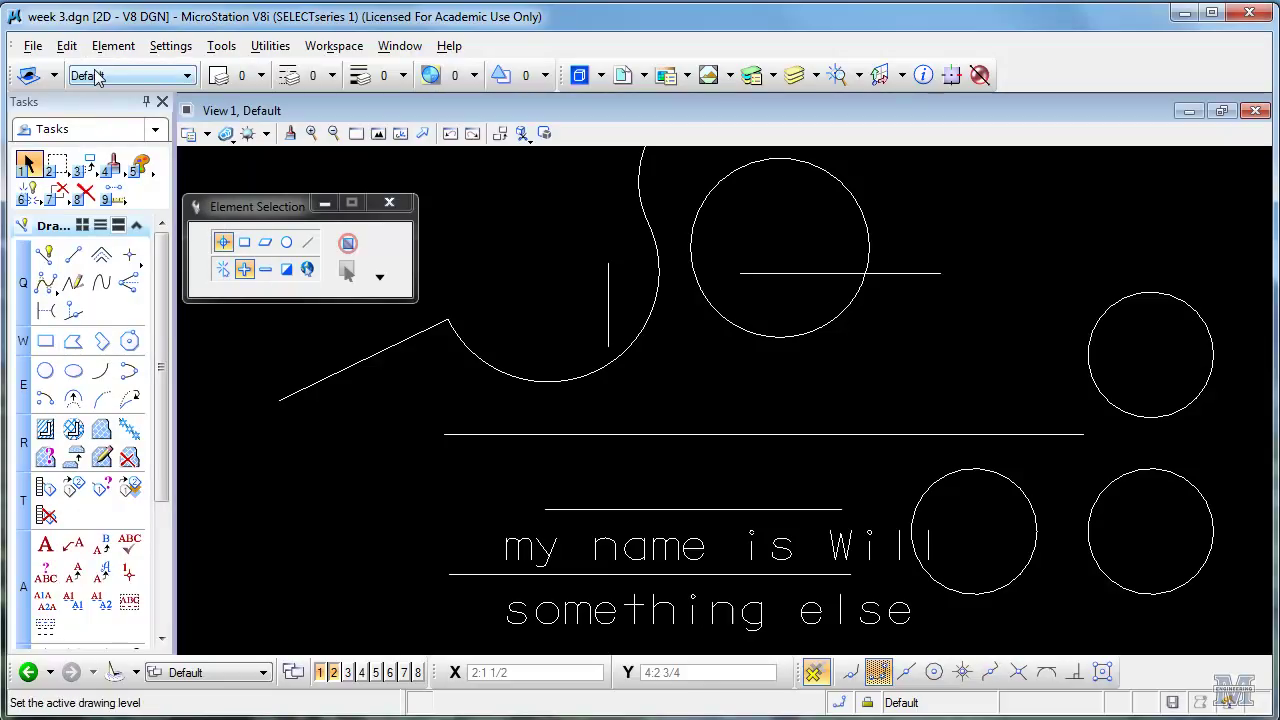
pyautogui.hotkey('alt', 'e')
pyautogui.press('r')
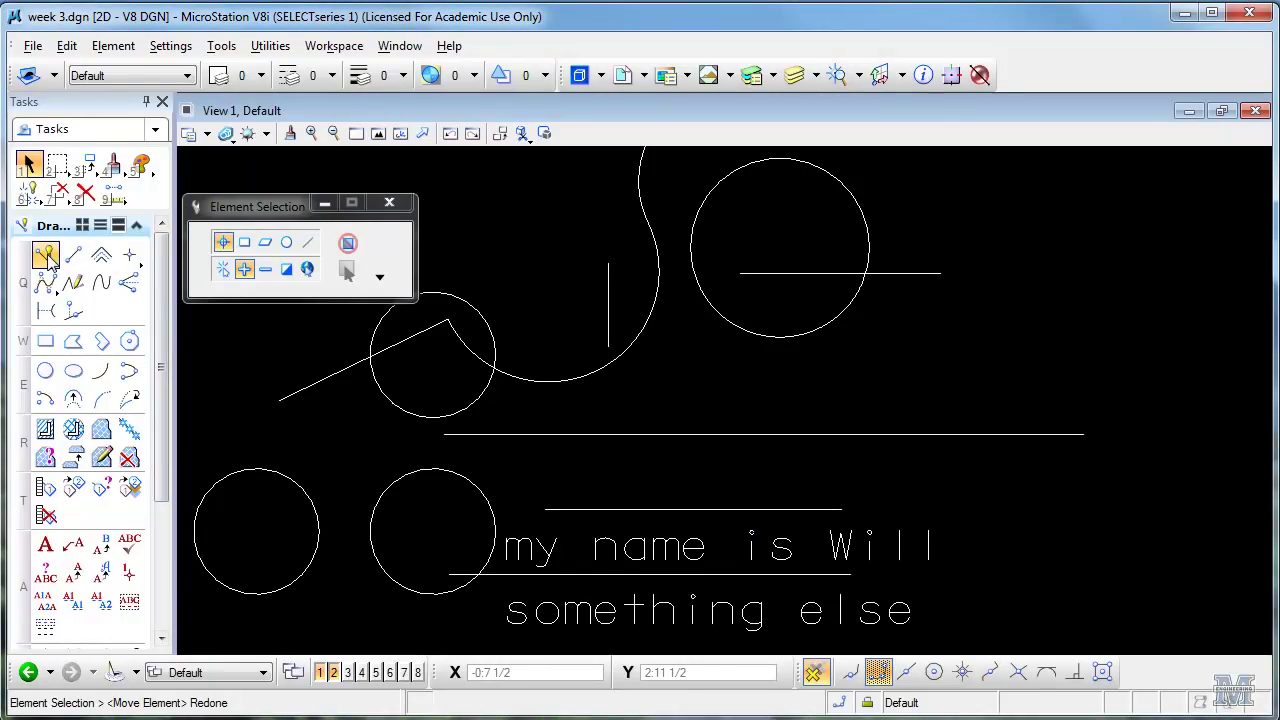
# Set the active color to blue (1) and draw a two-segment SmartLine with sharp vertices below and beside the large circle.
pyautogui.click(46, 257)
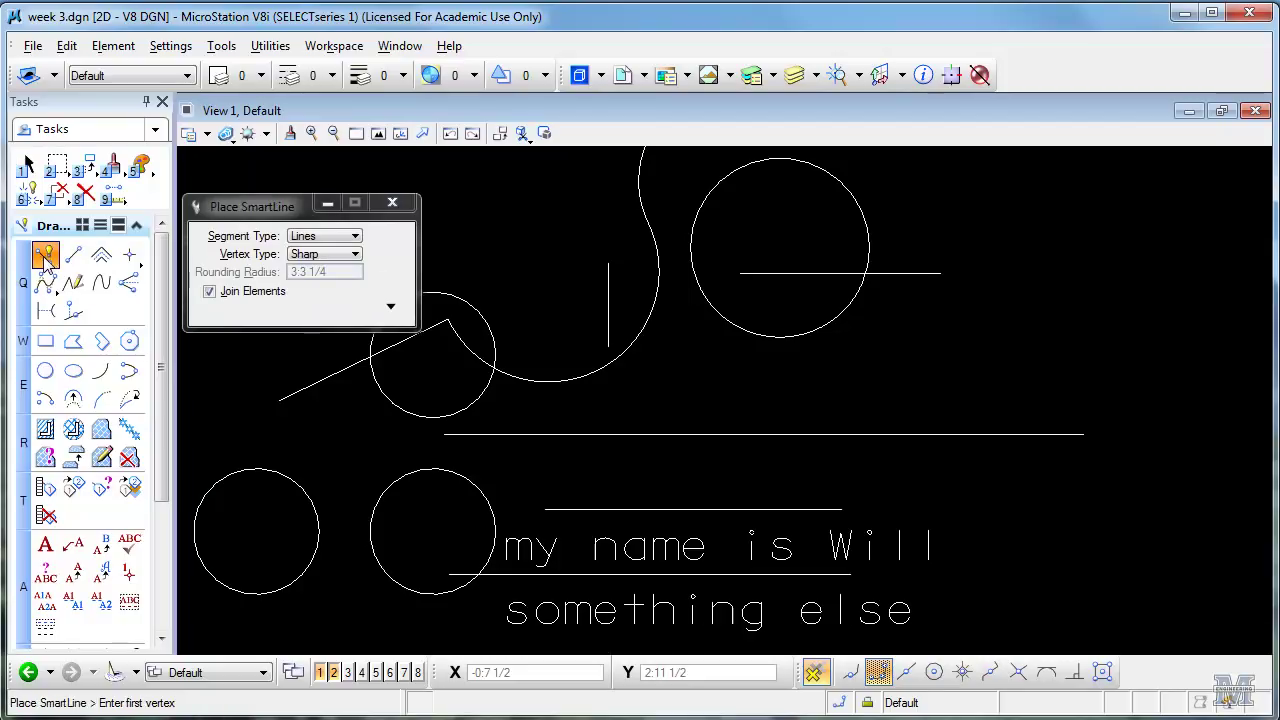
pyautogui.click(260, 76)
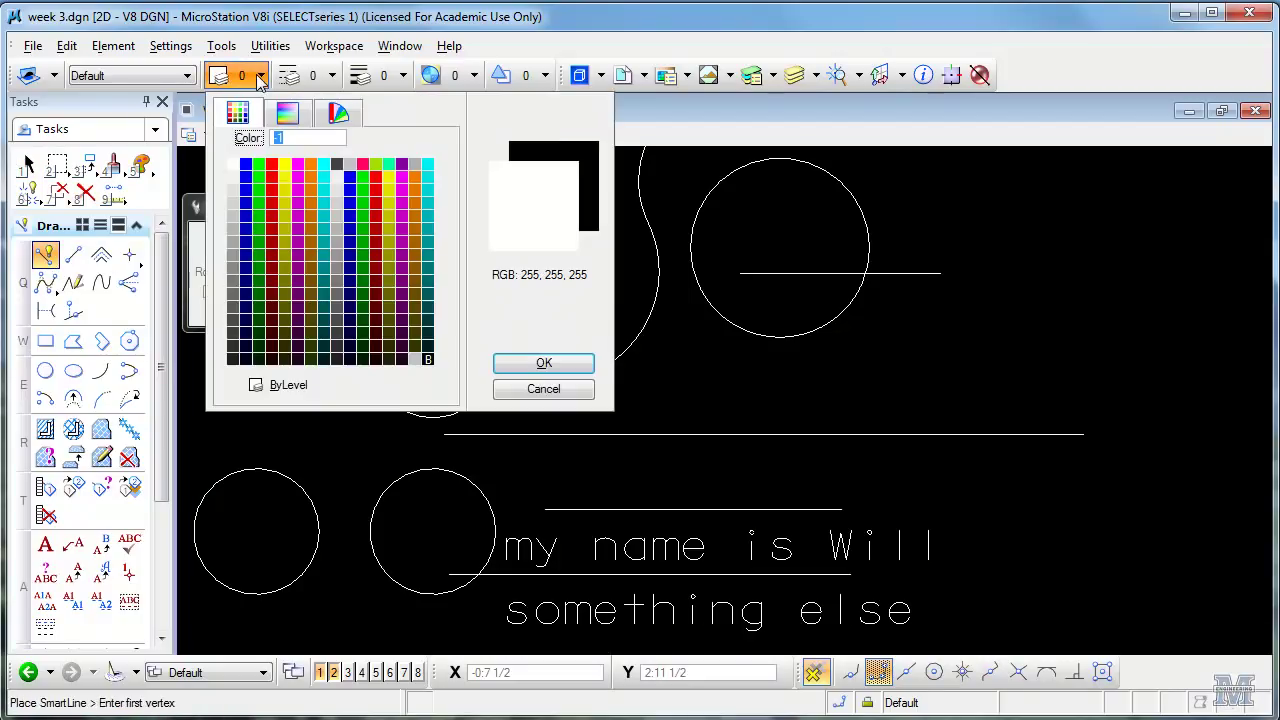
pyautogui.click(248, 172)
pyautogui.click(734, 386)
pyautogui.click(1030, 385)
pyautogui.click(1062, 276)
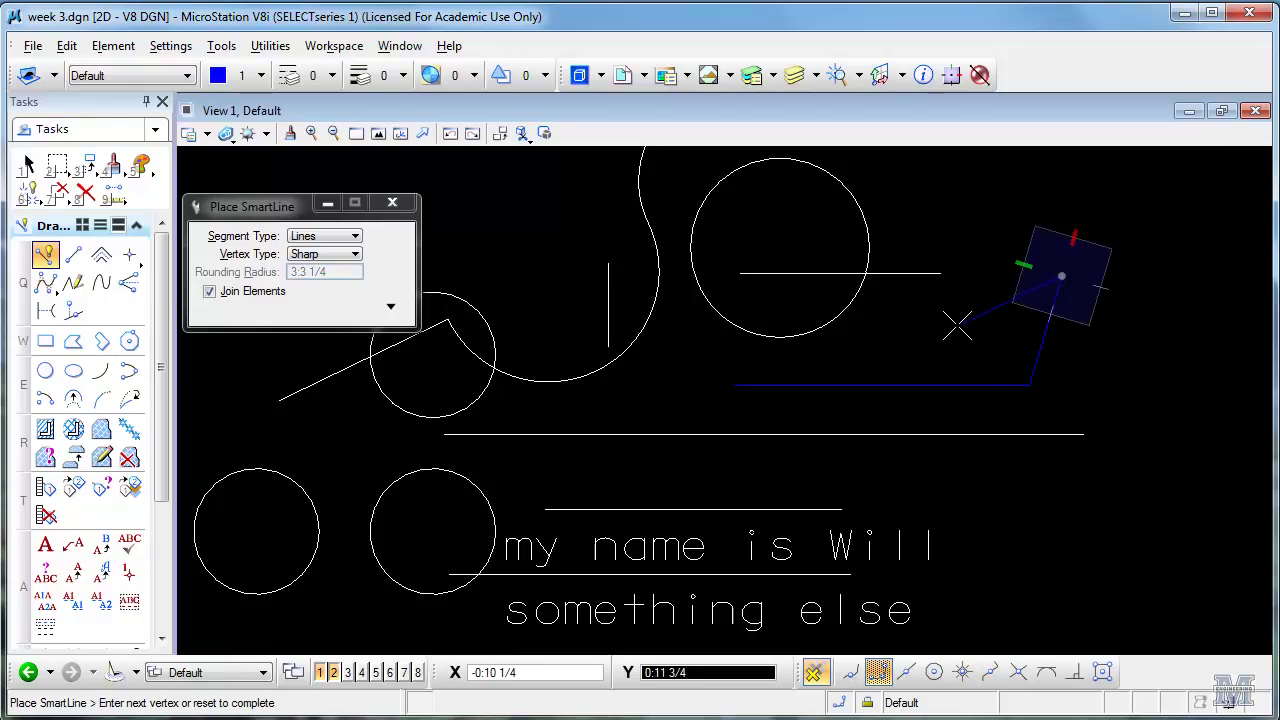
pyautogui.rightClick(957, 325)
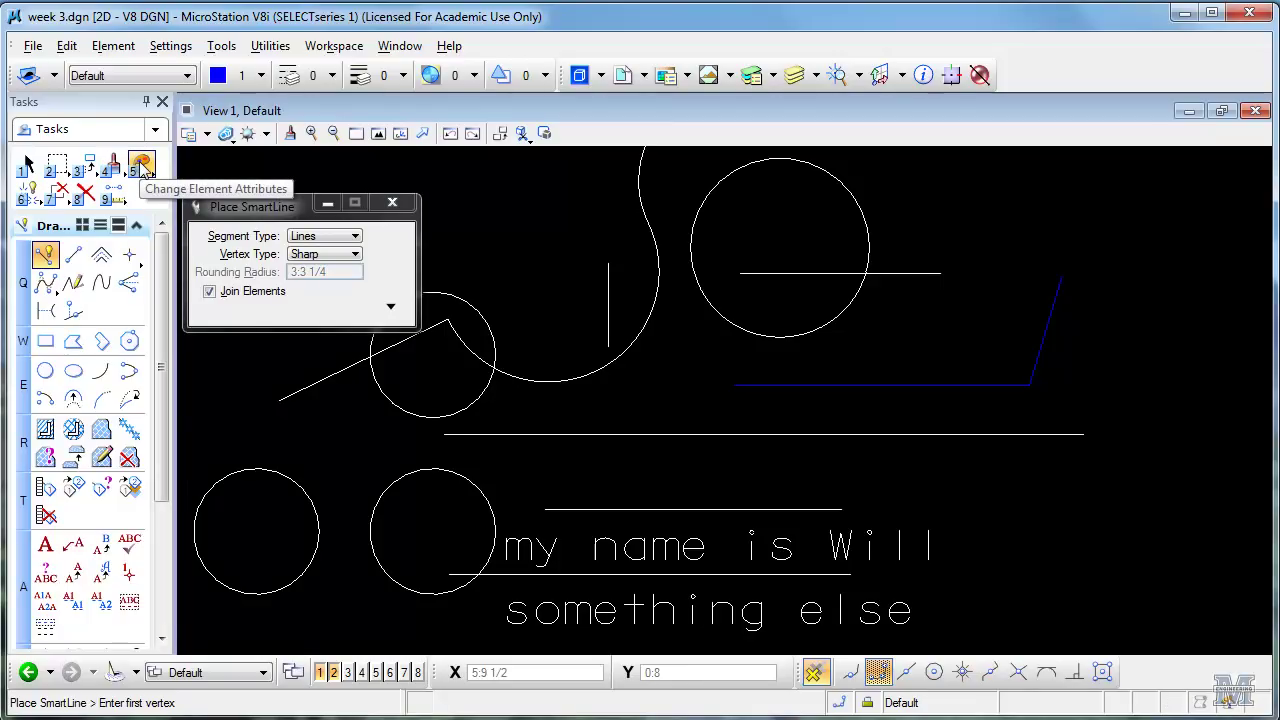
# Change only the color attribute of both lines of text below the drawing to red (3).
pyautogui.click(143, 167)
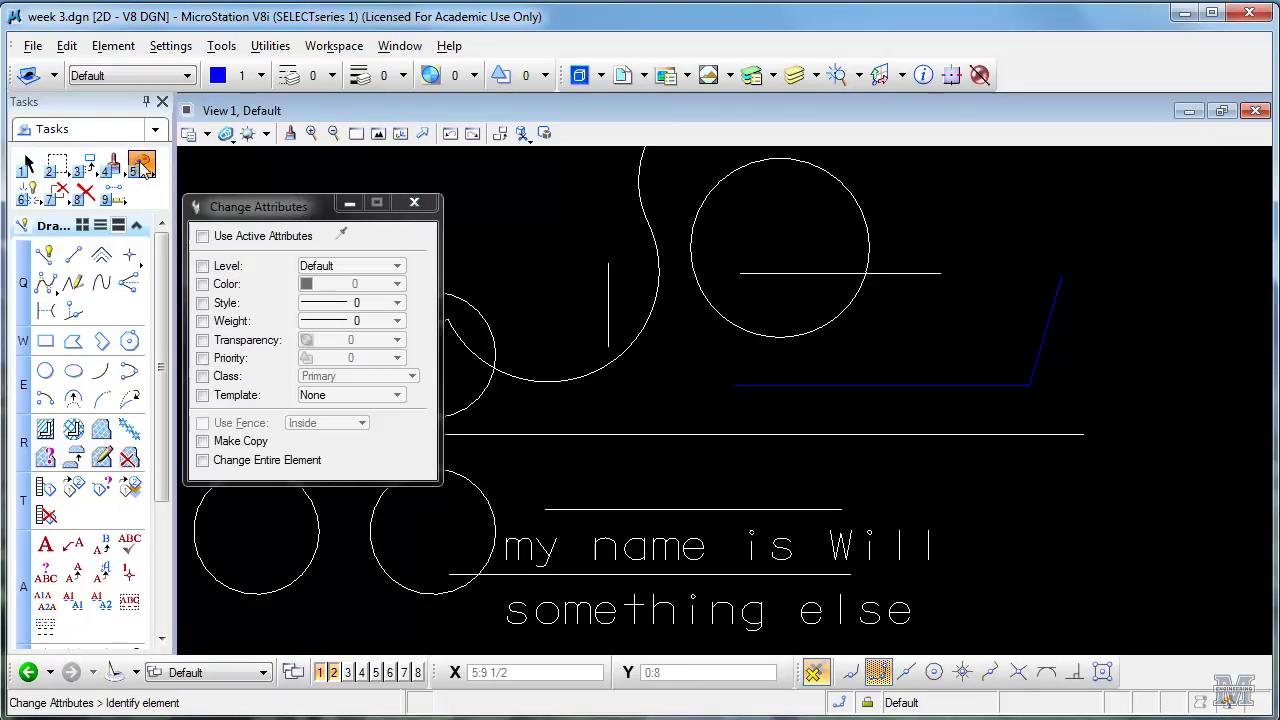
pyautogui.click(203, 284)
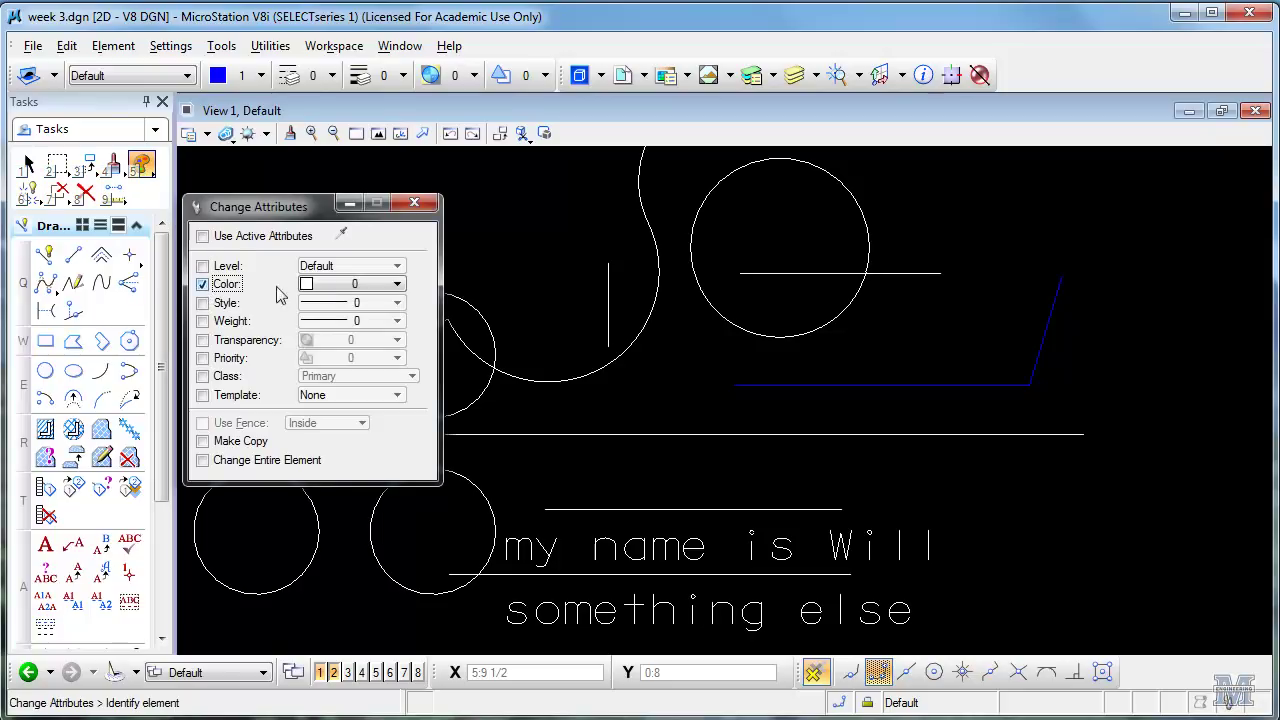
pyautogui.click(357, 284)
pyautogui.click(365, 370)
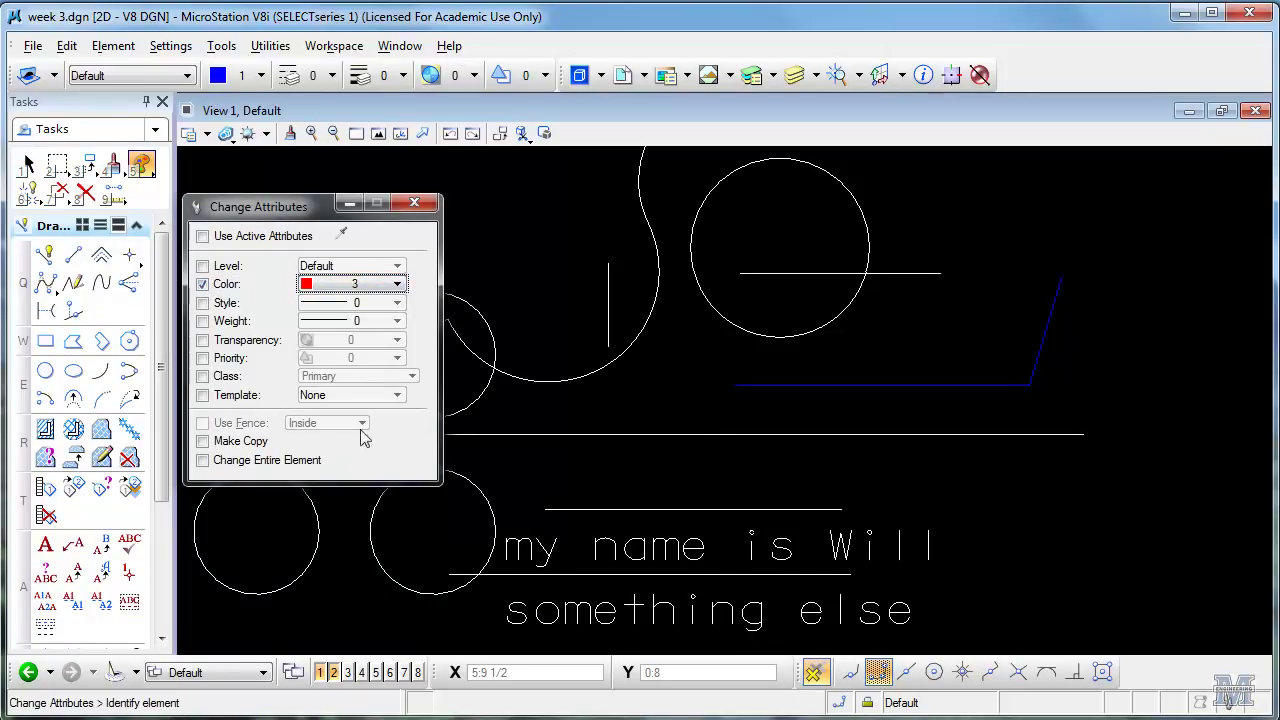
pyautogui.click(843, 548)
pyautogui.click(925, 590)
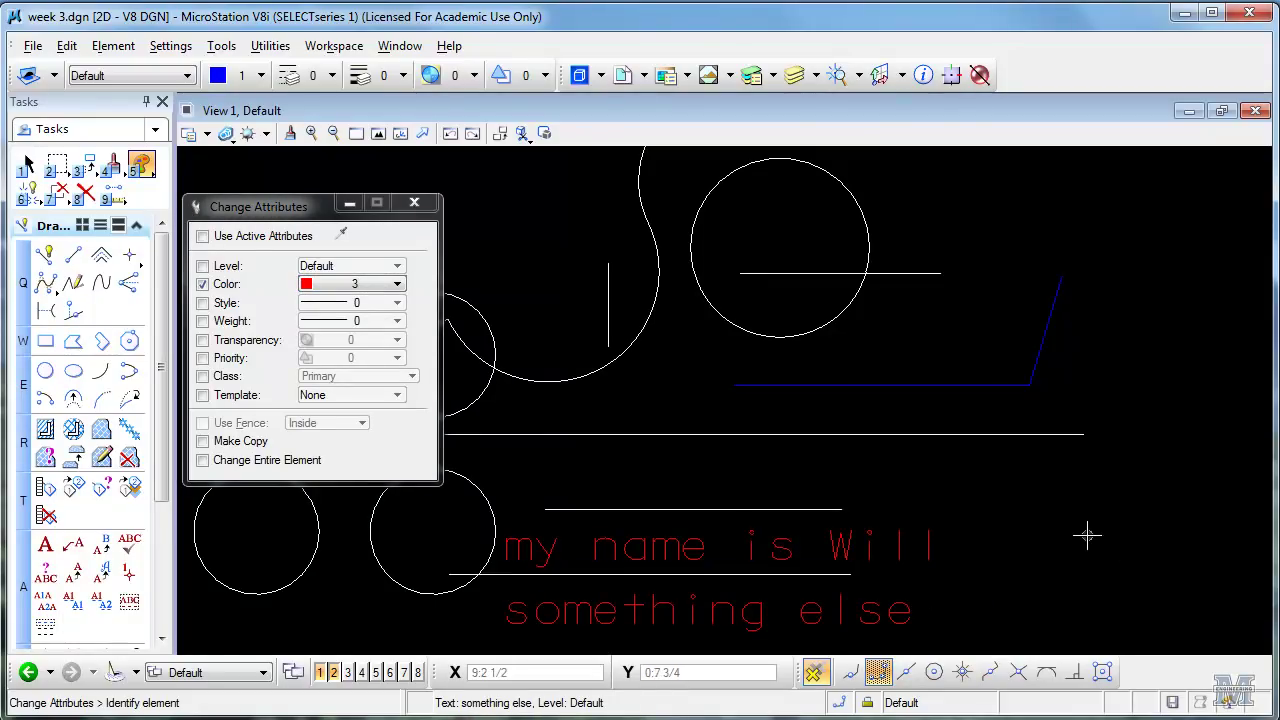